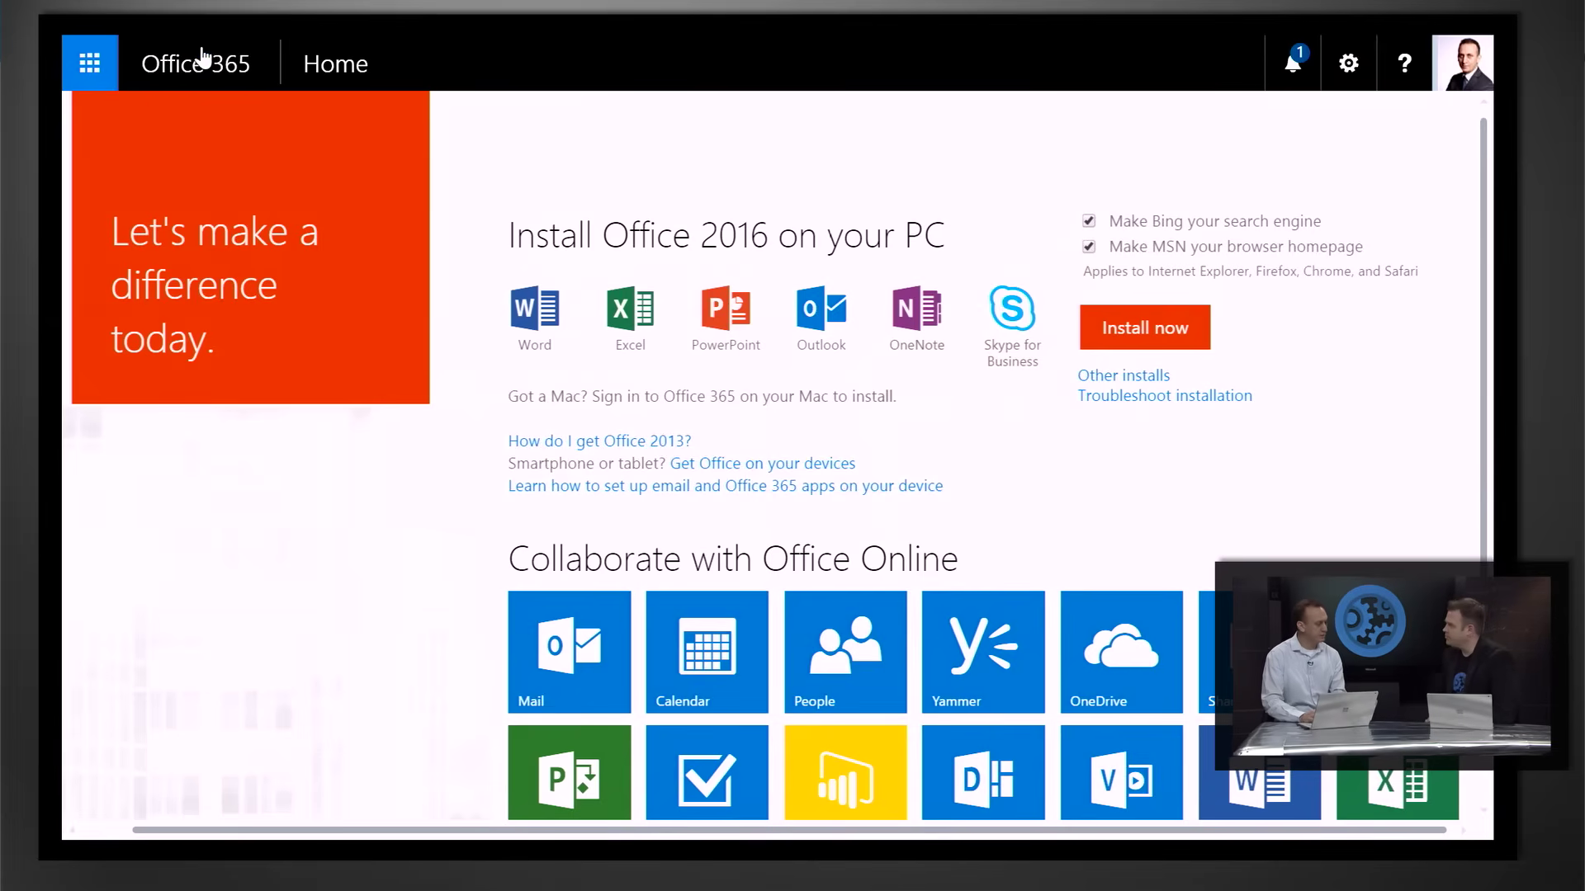
Open Planner from the Office 365 app launcher
left_click(109, 64)
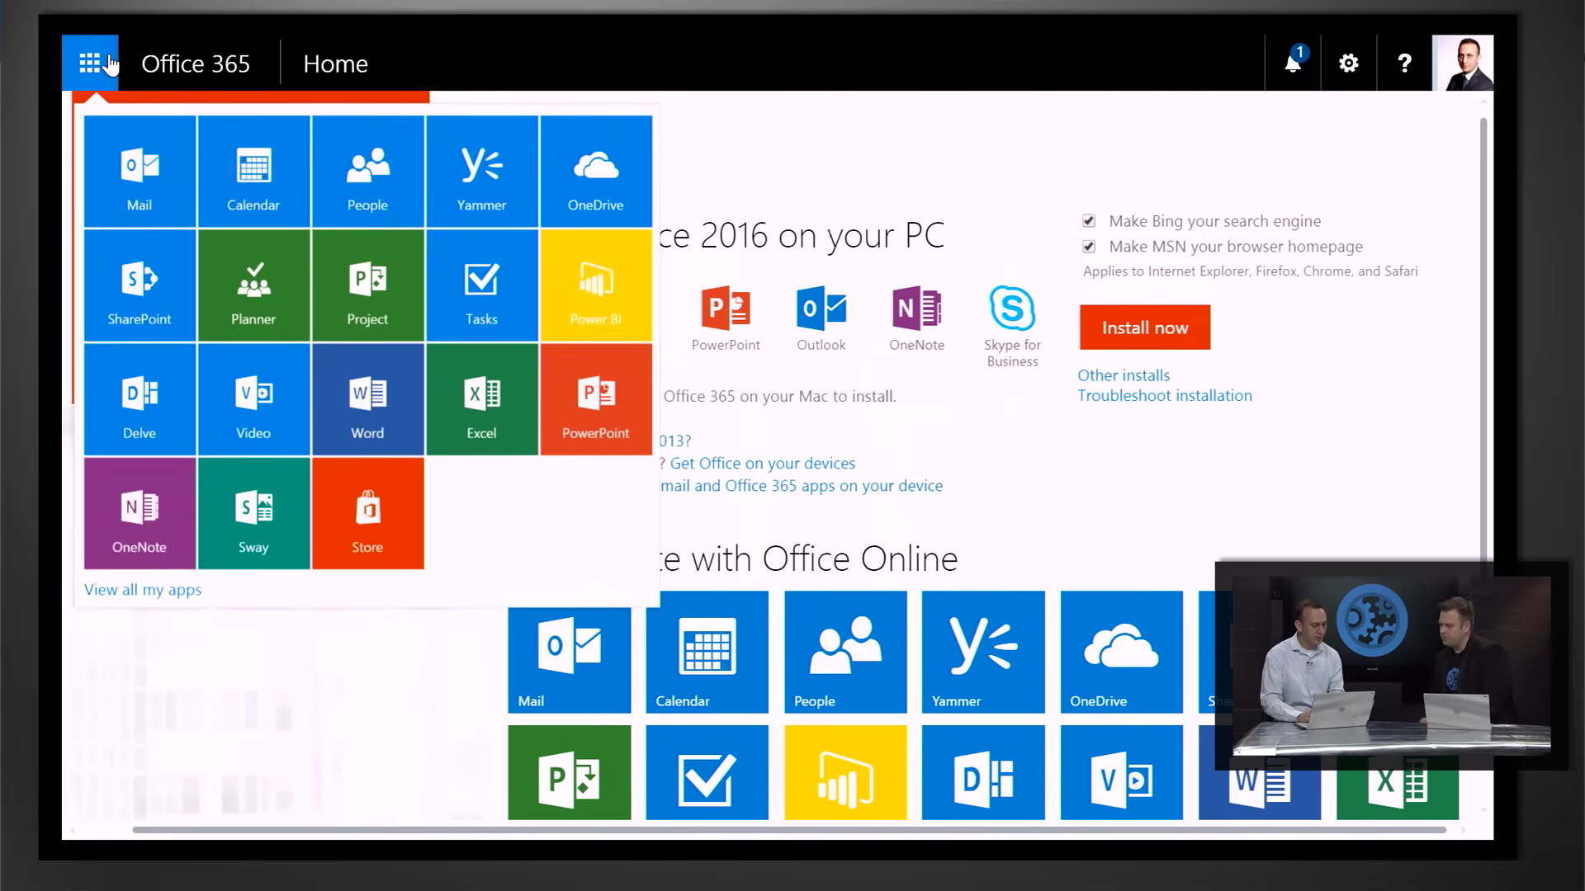
left_click(256, 281)
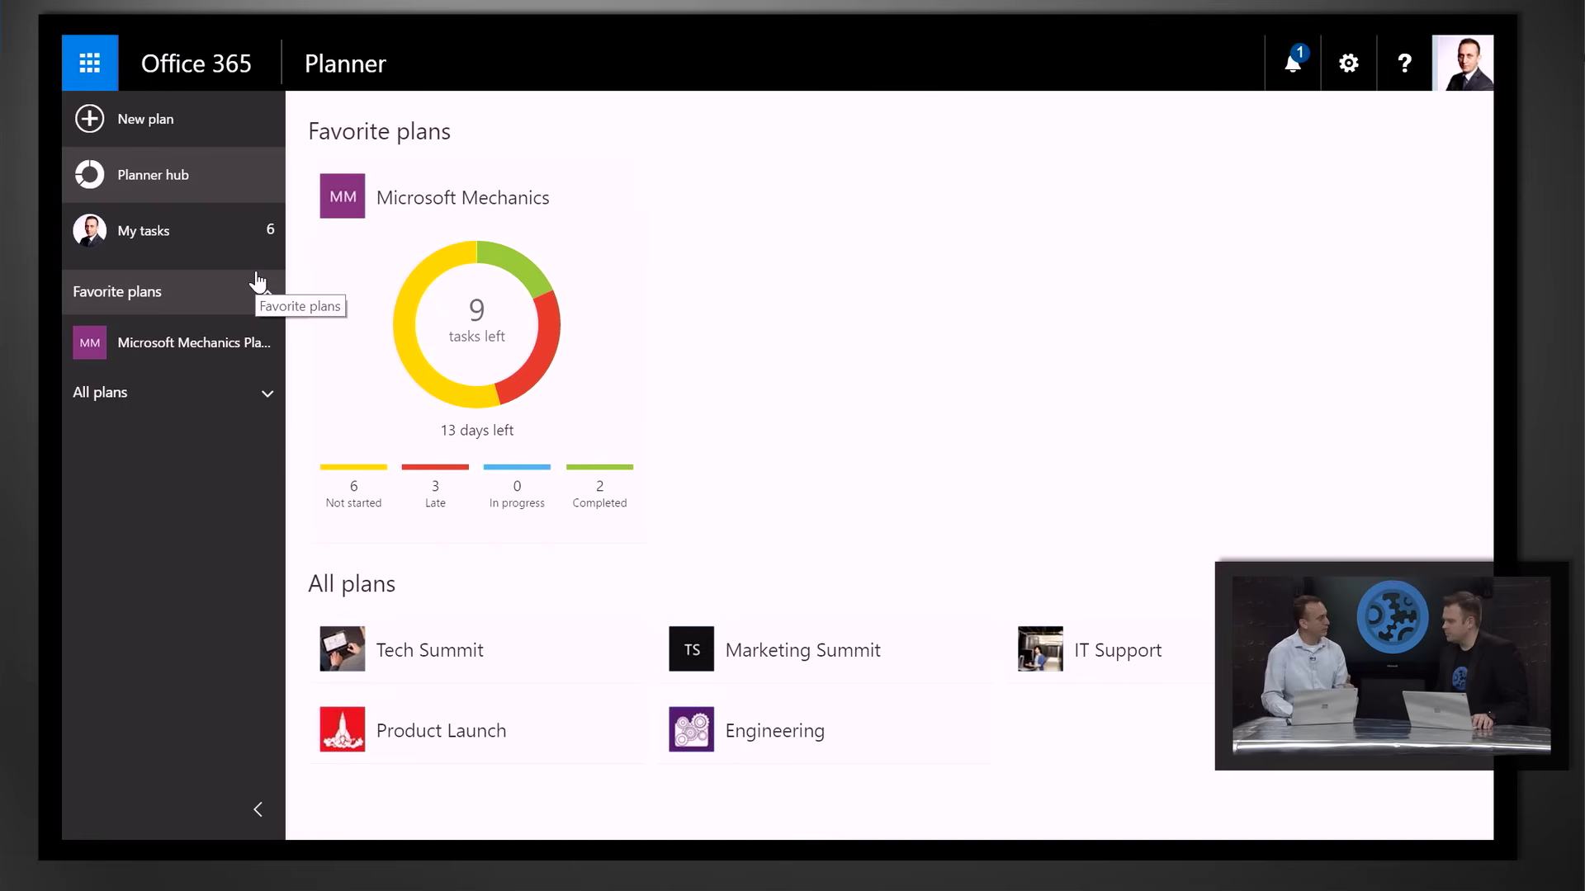
Create the 'Office 365 Rollout' plan with public visibility turned off
left_click(145, 124)
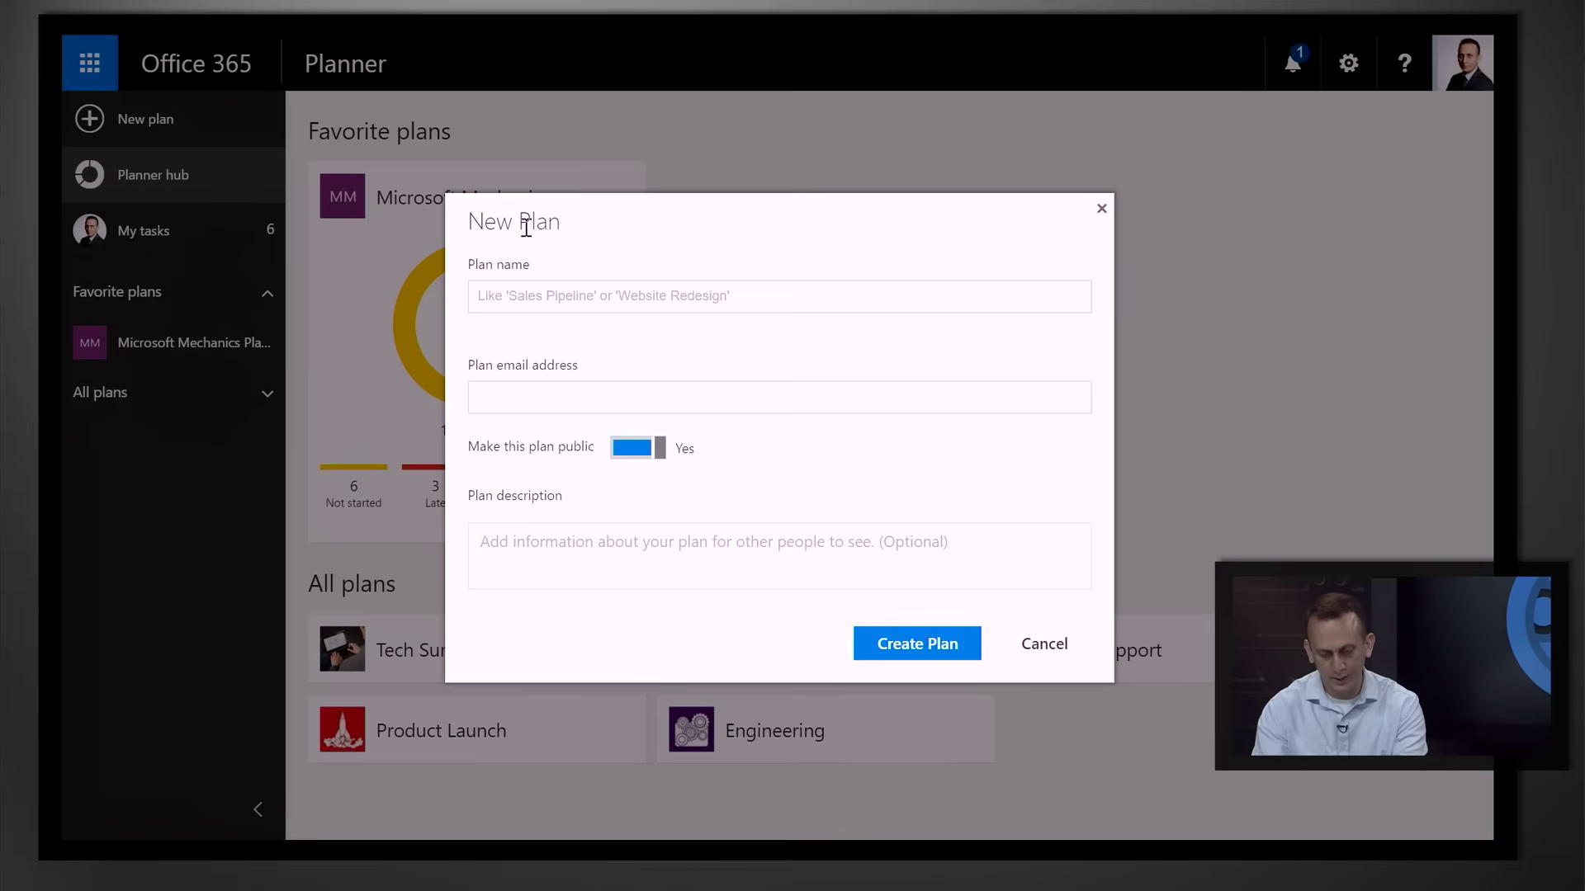
type("Of")
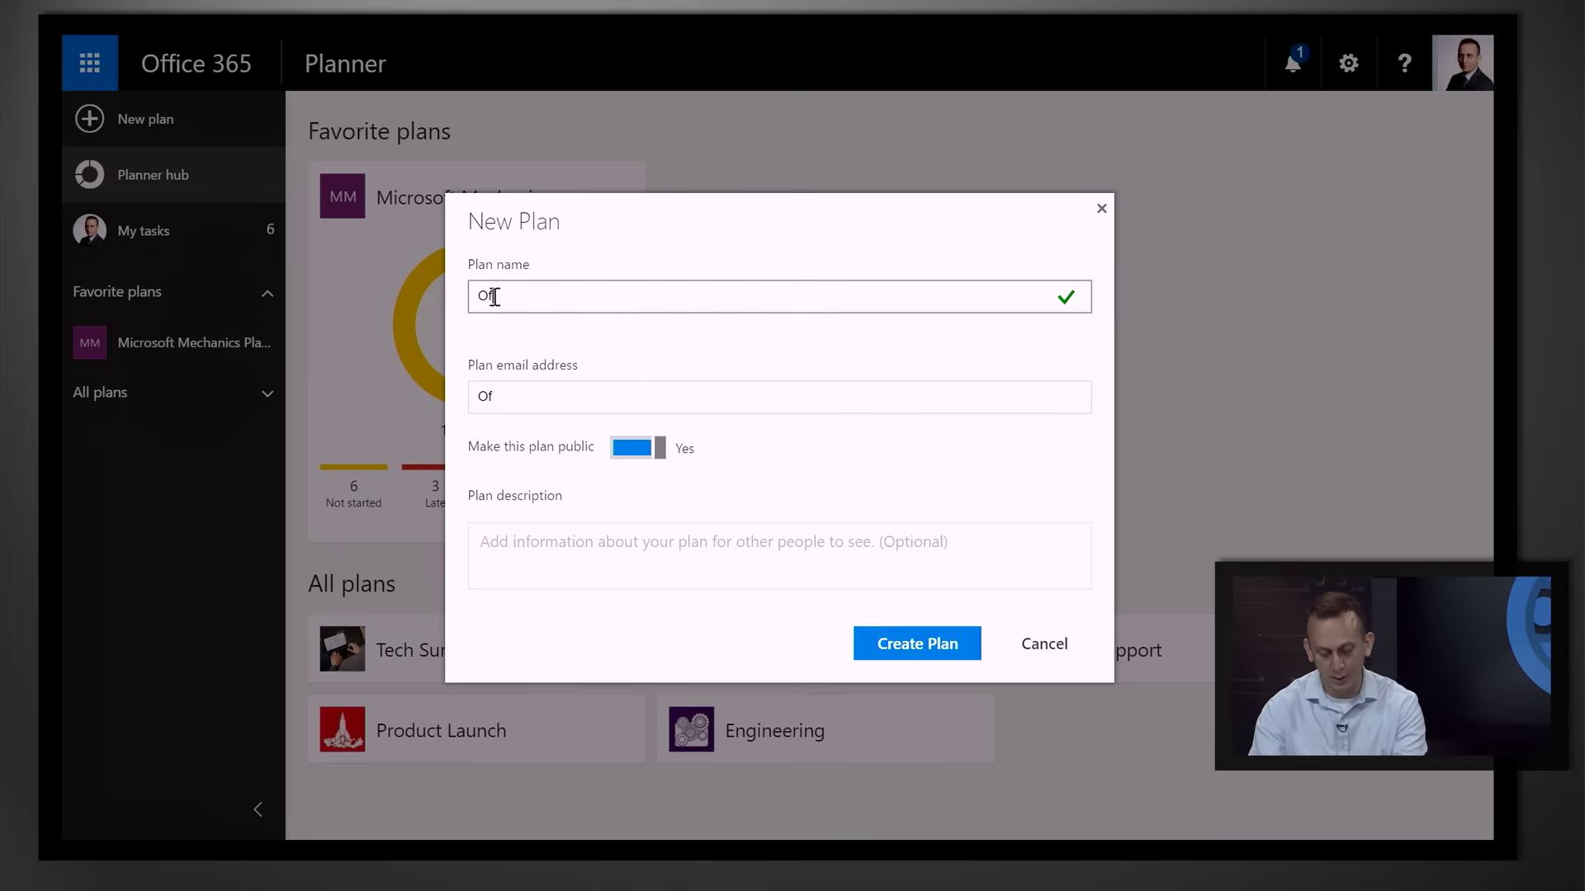
type("fice 365 Rollout")
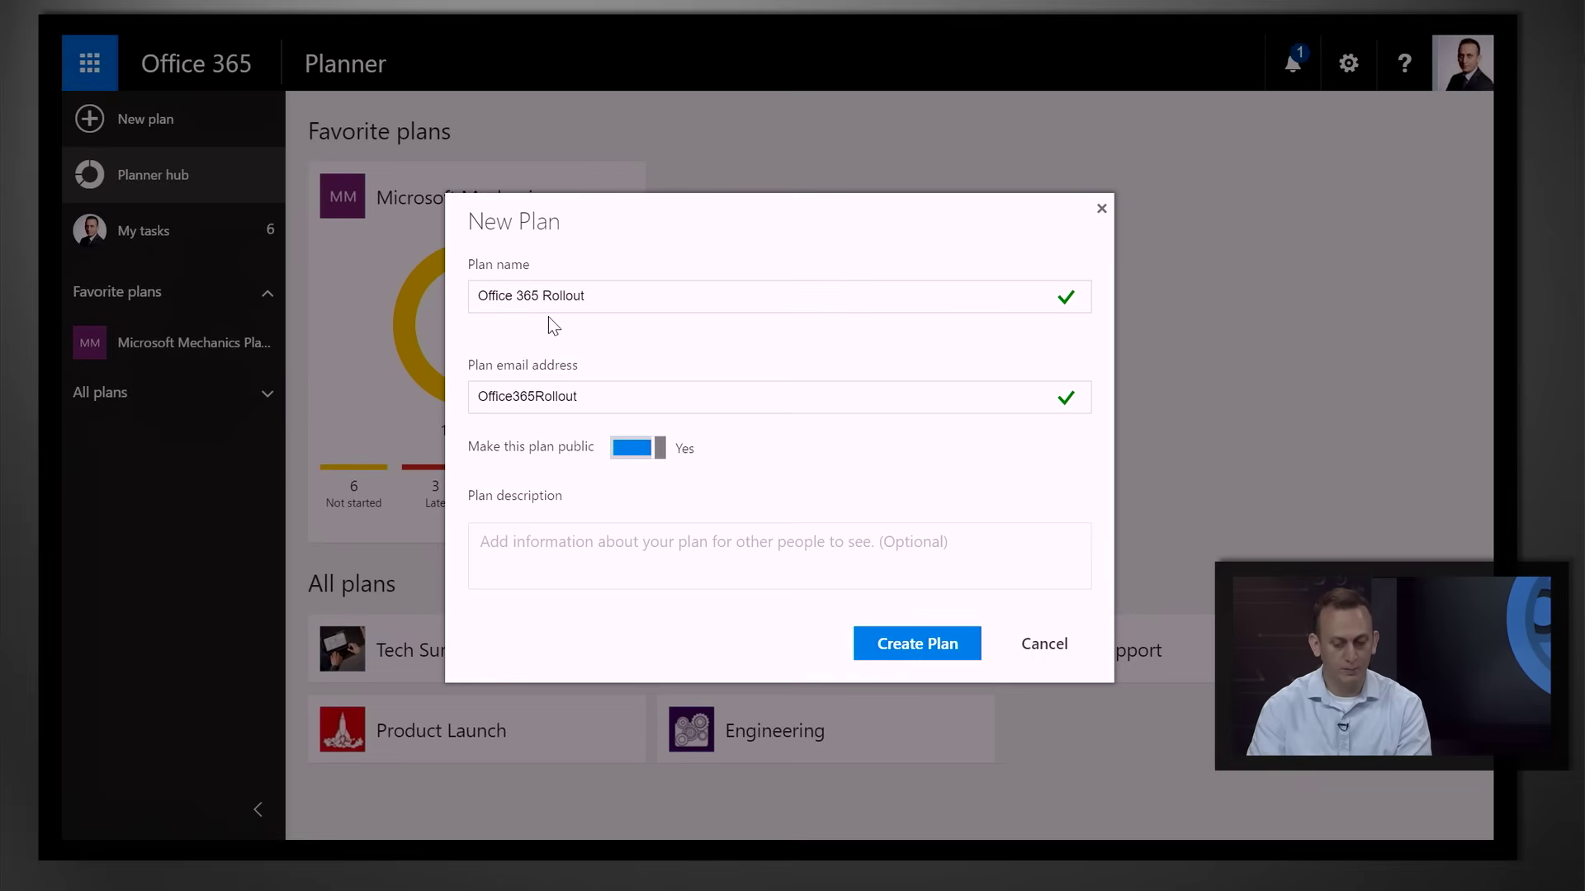
left_click(624, 452)
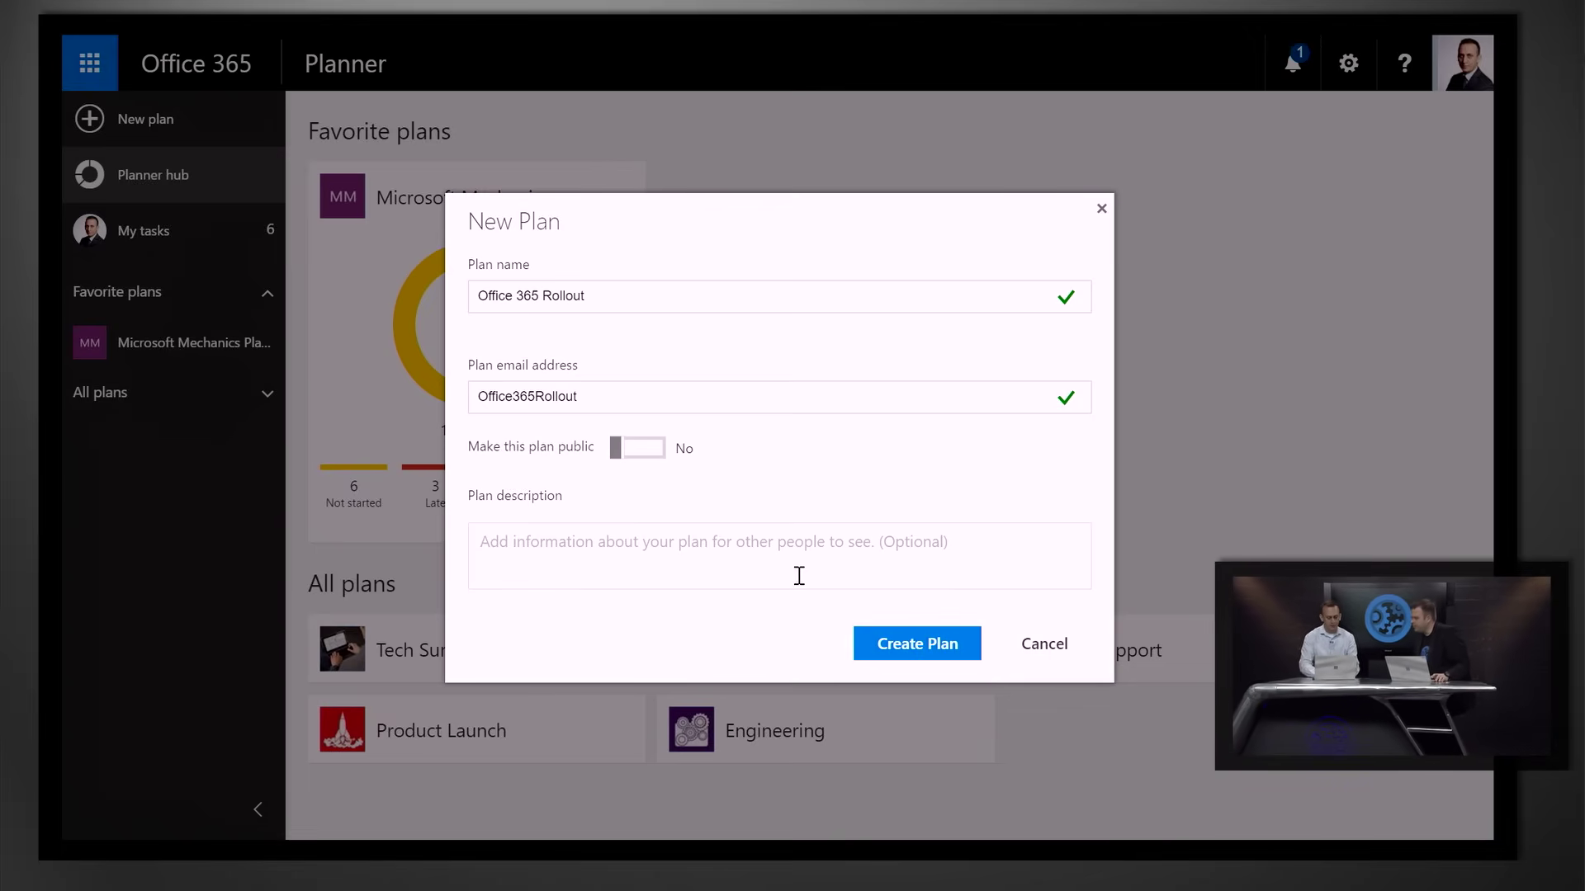
left_click(903, 646)
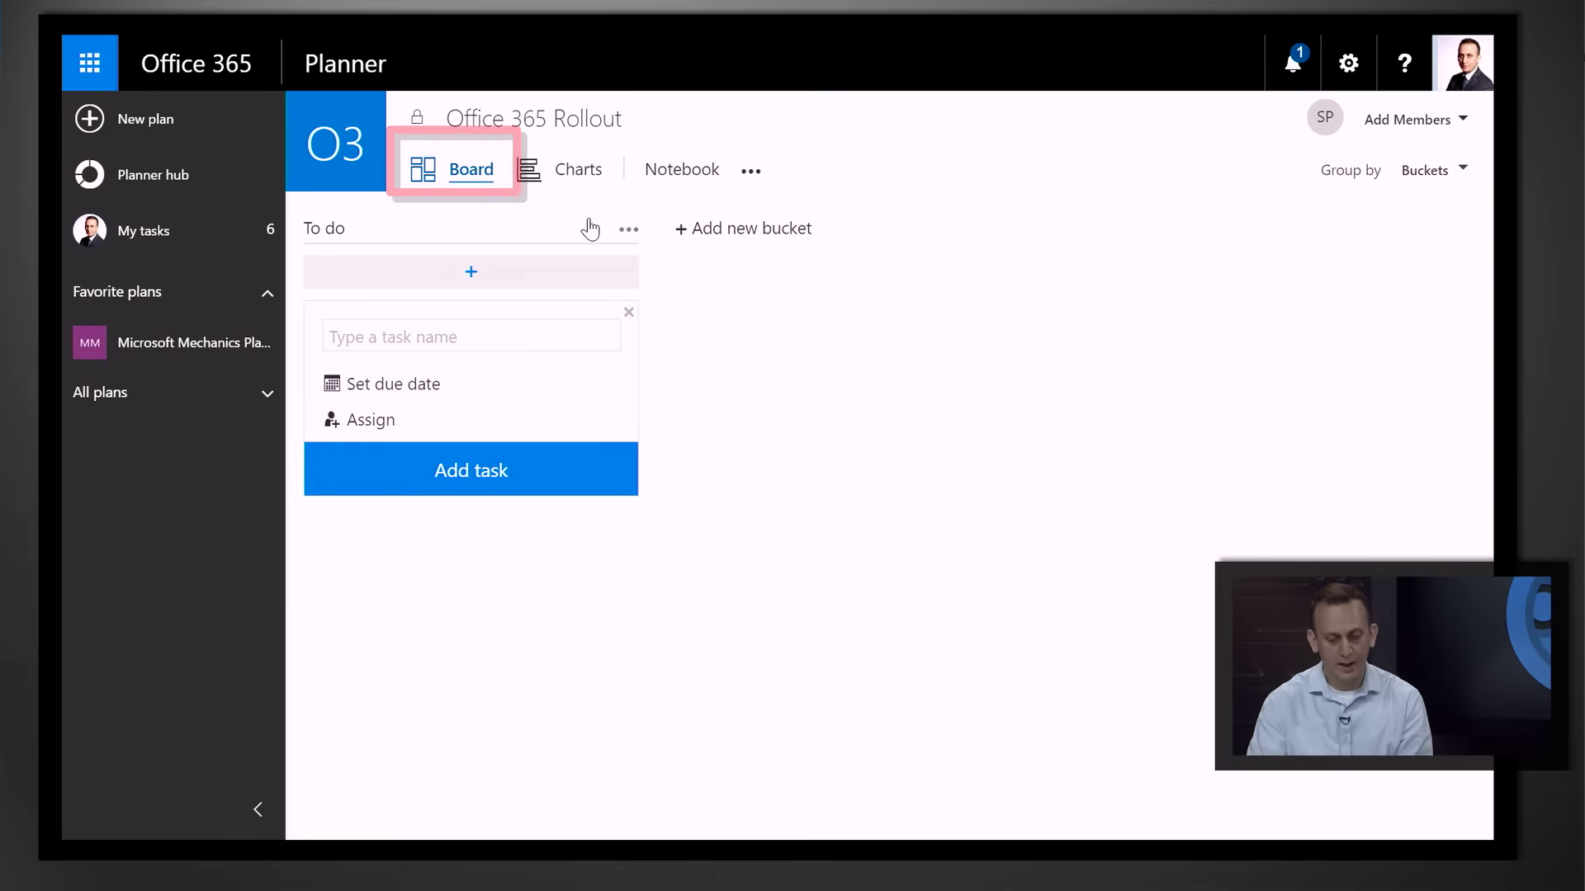
Add buckets named Communications, Champions and Governance beside To do
left_click(724, 229)
type("Communications")
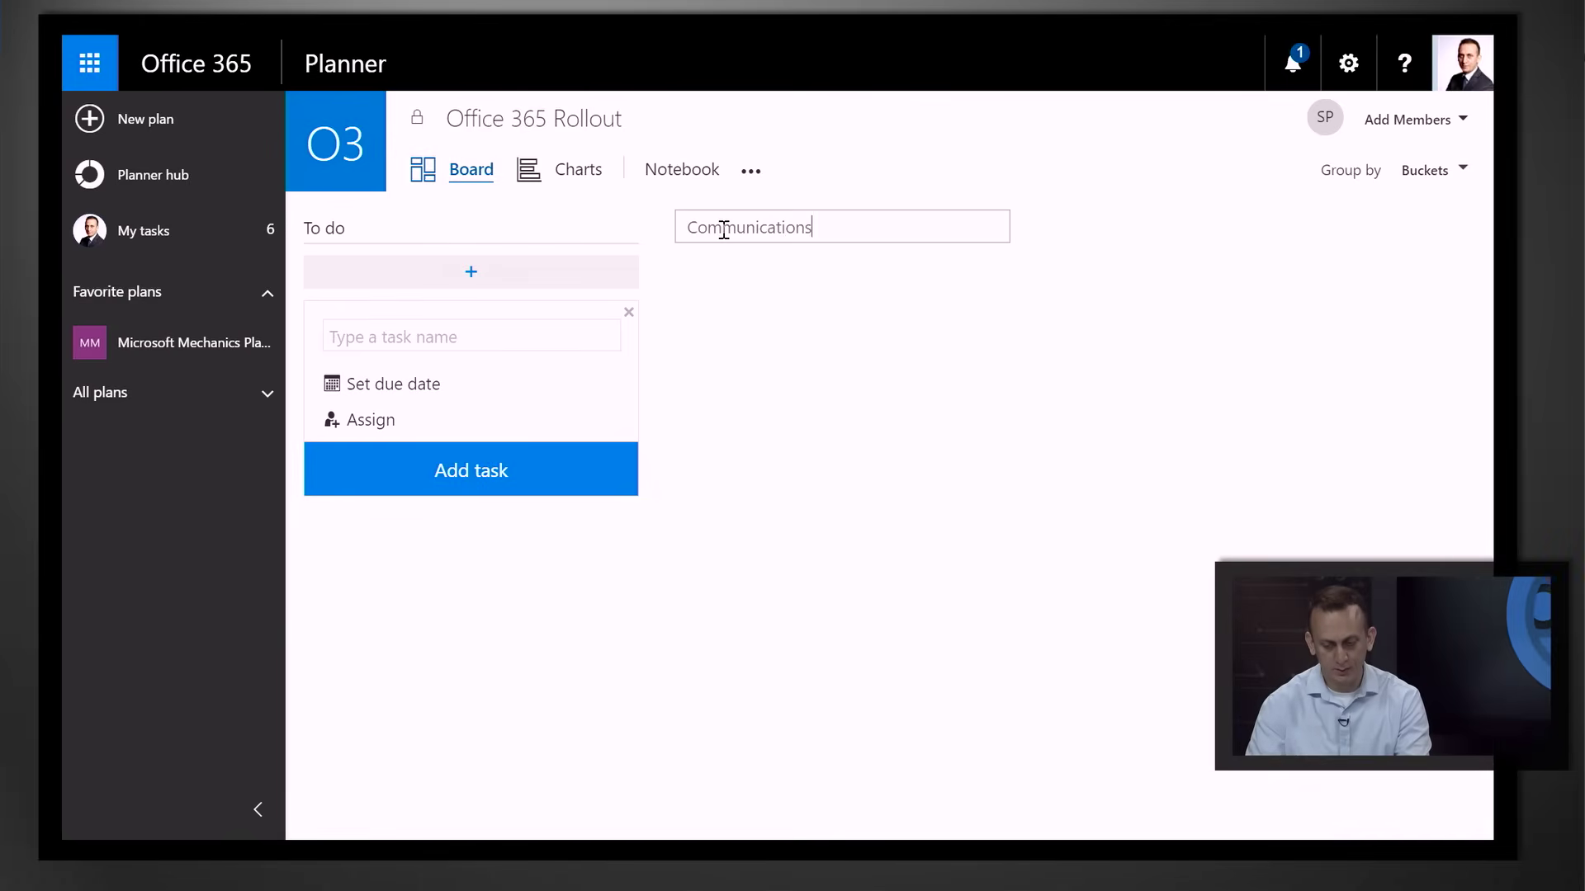
key("Return")
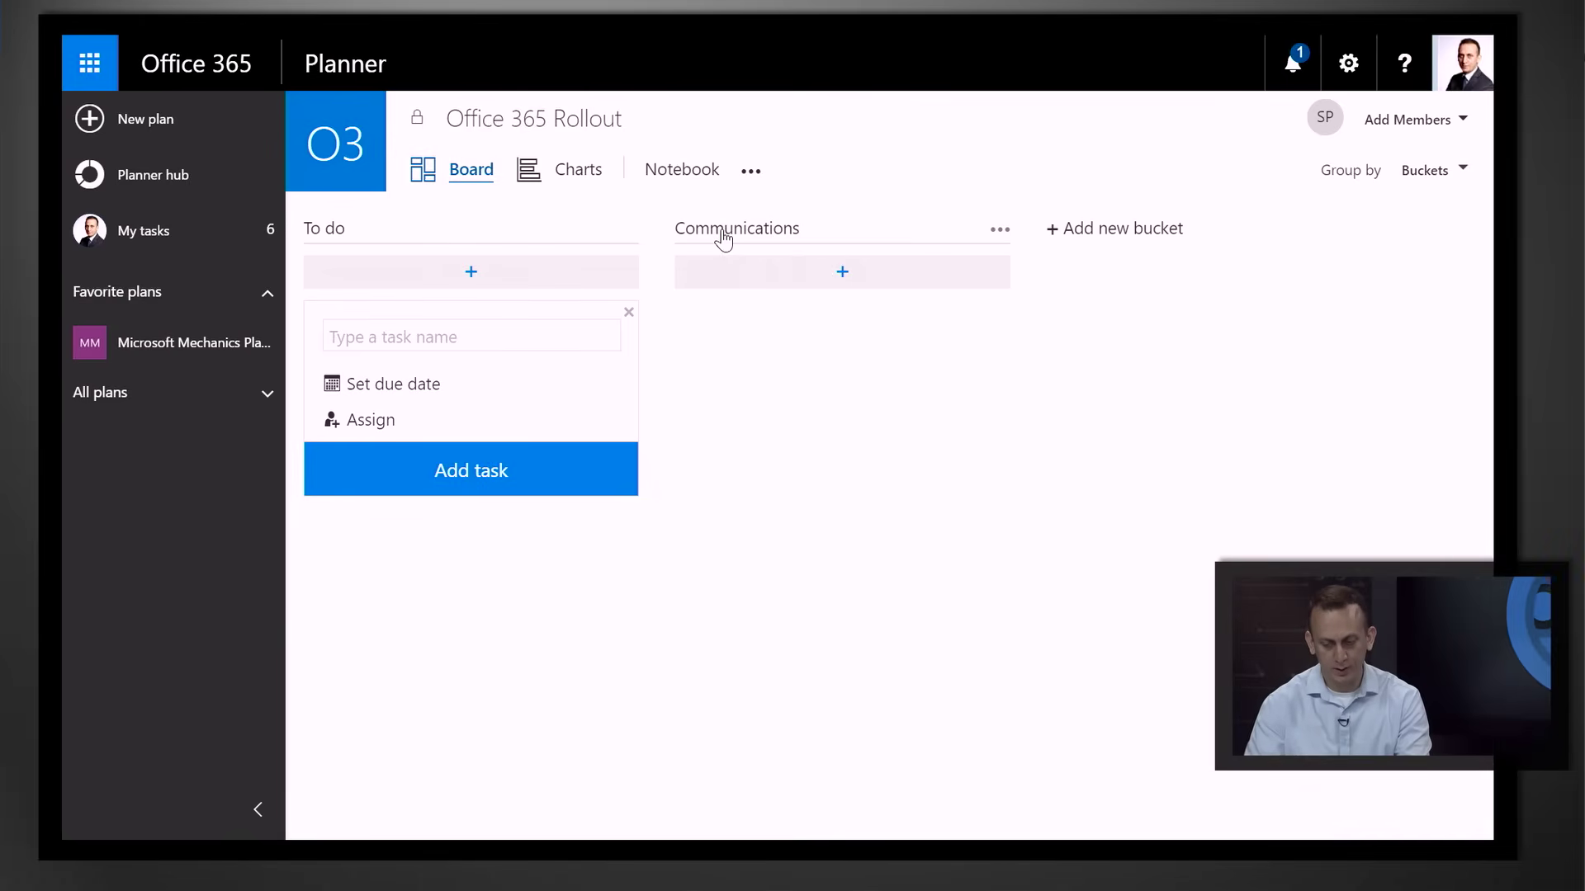
left_click(1092, 231)
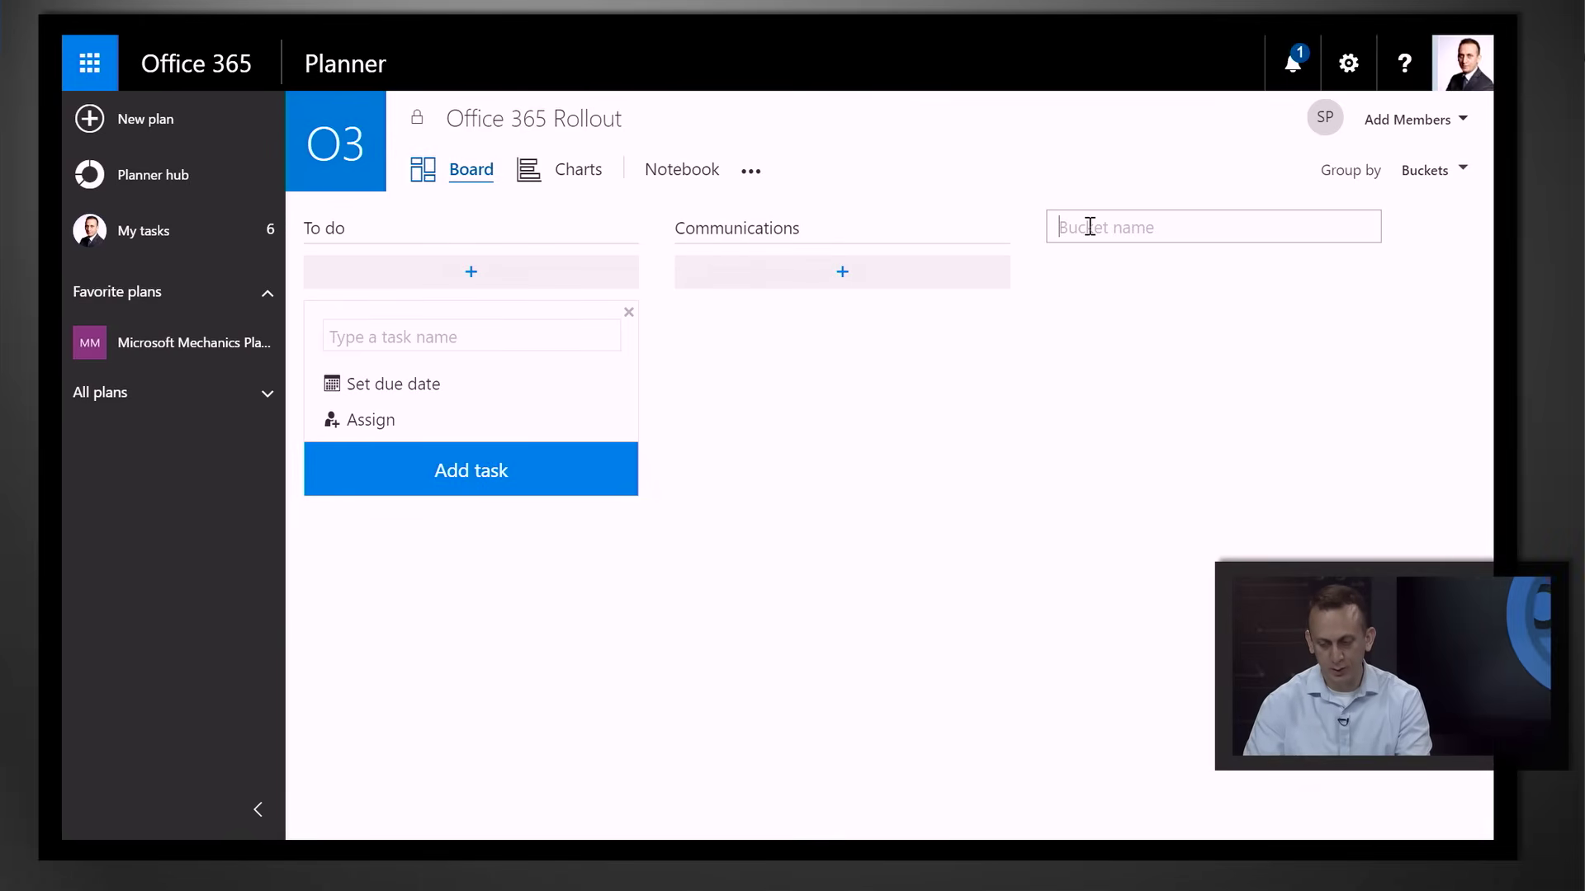
type("Champions")
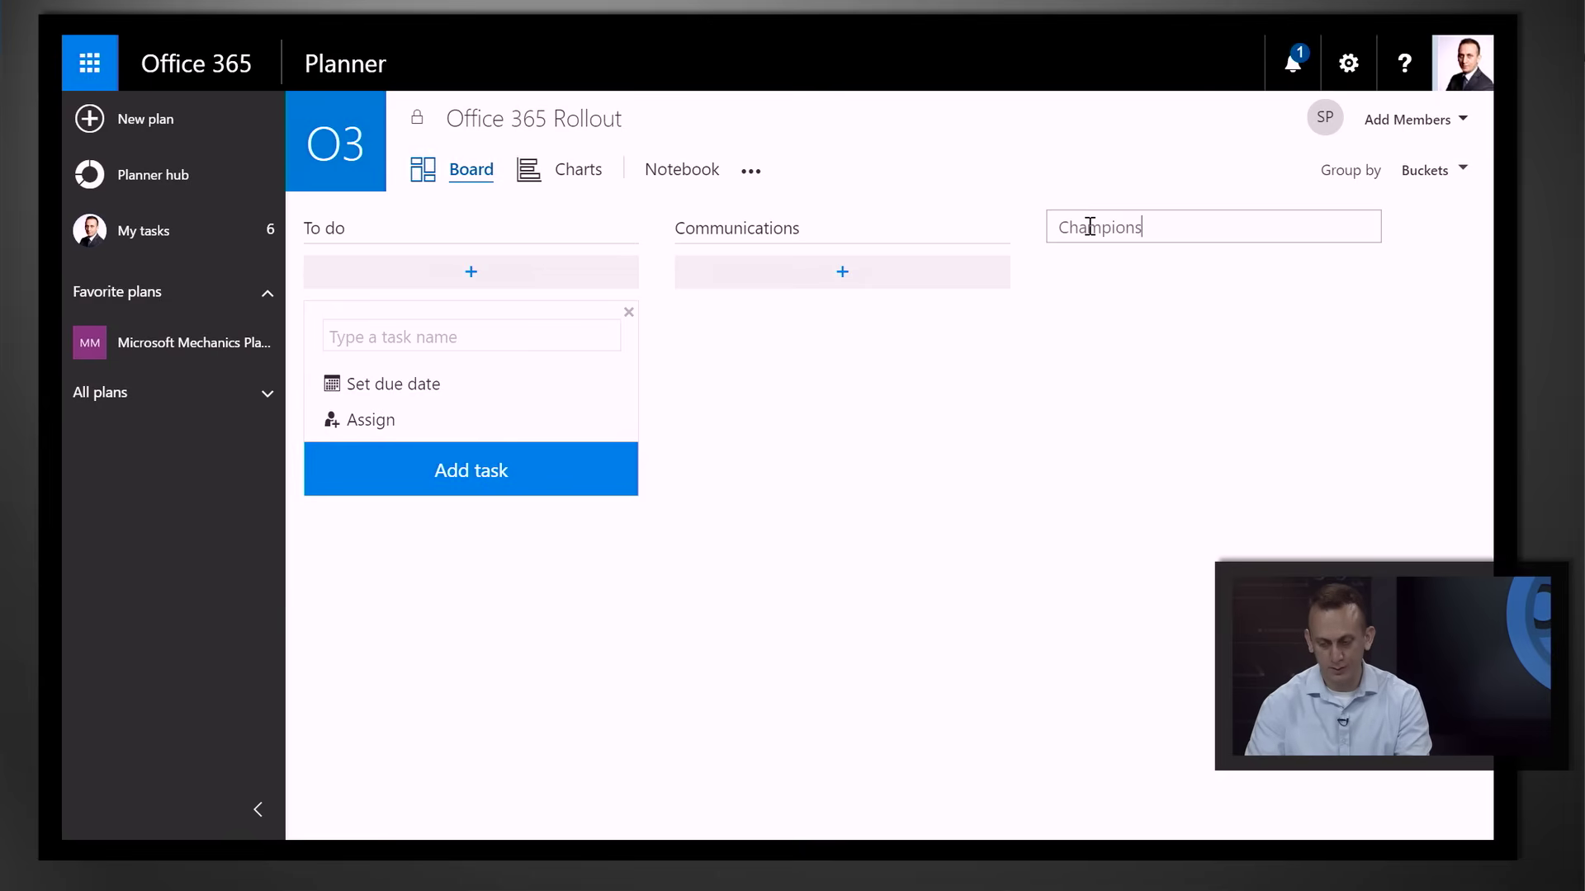
key("Return")
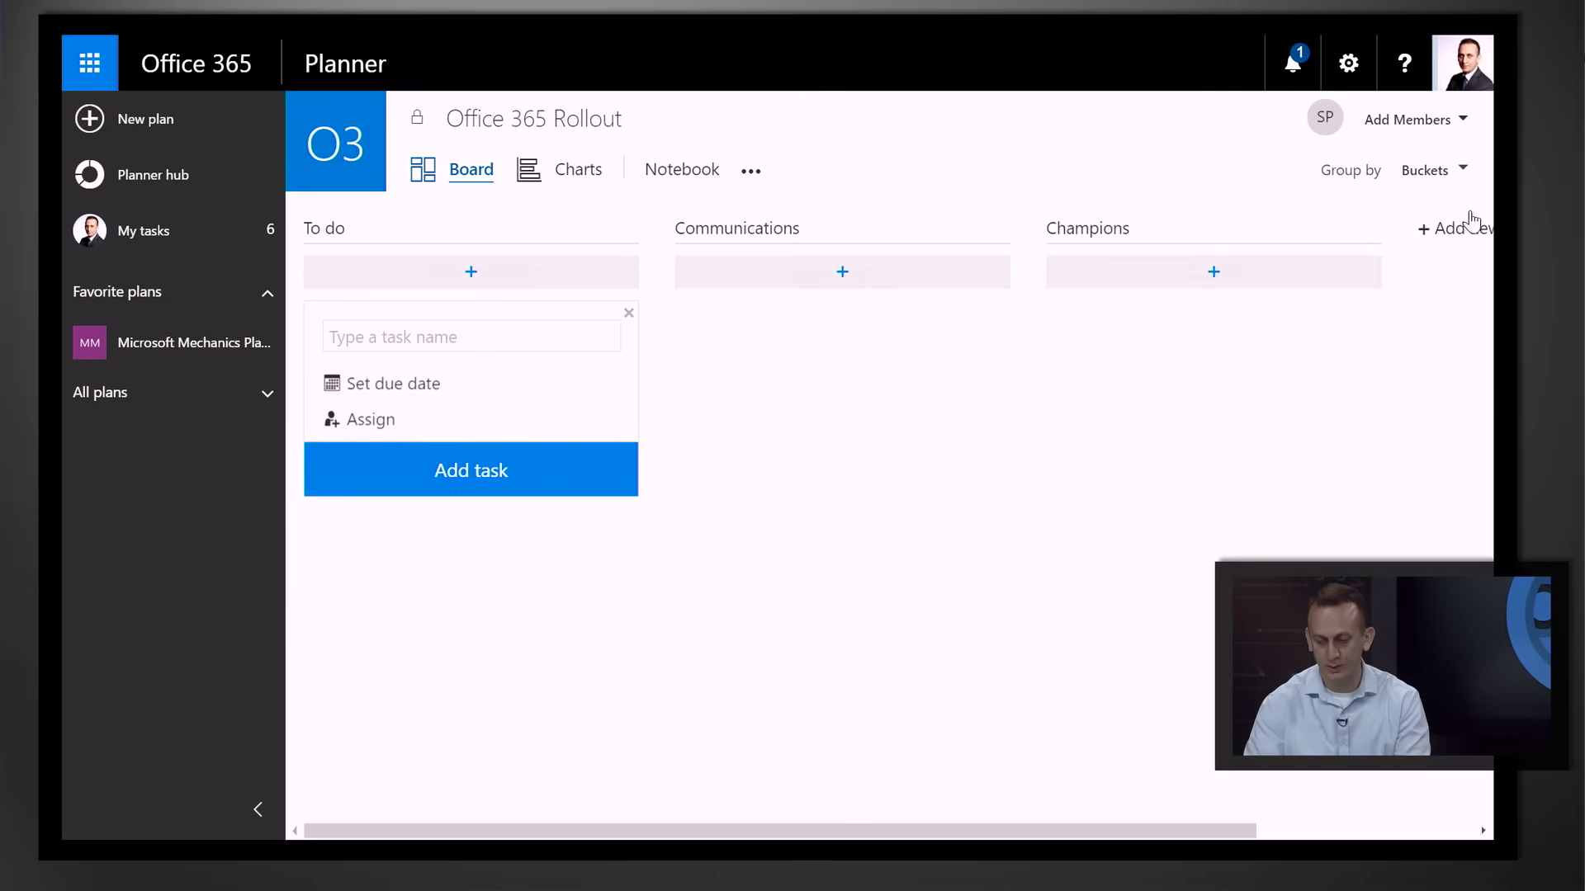
left_click(1450, 233)
type("Governance")
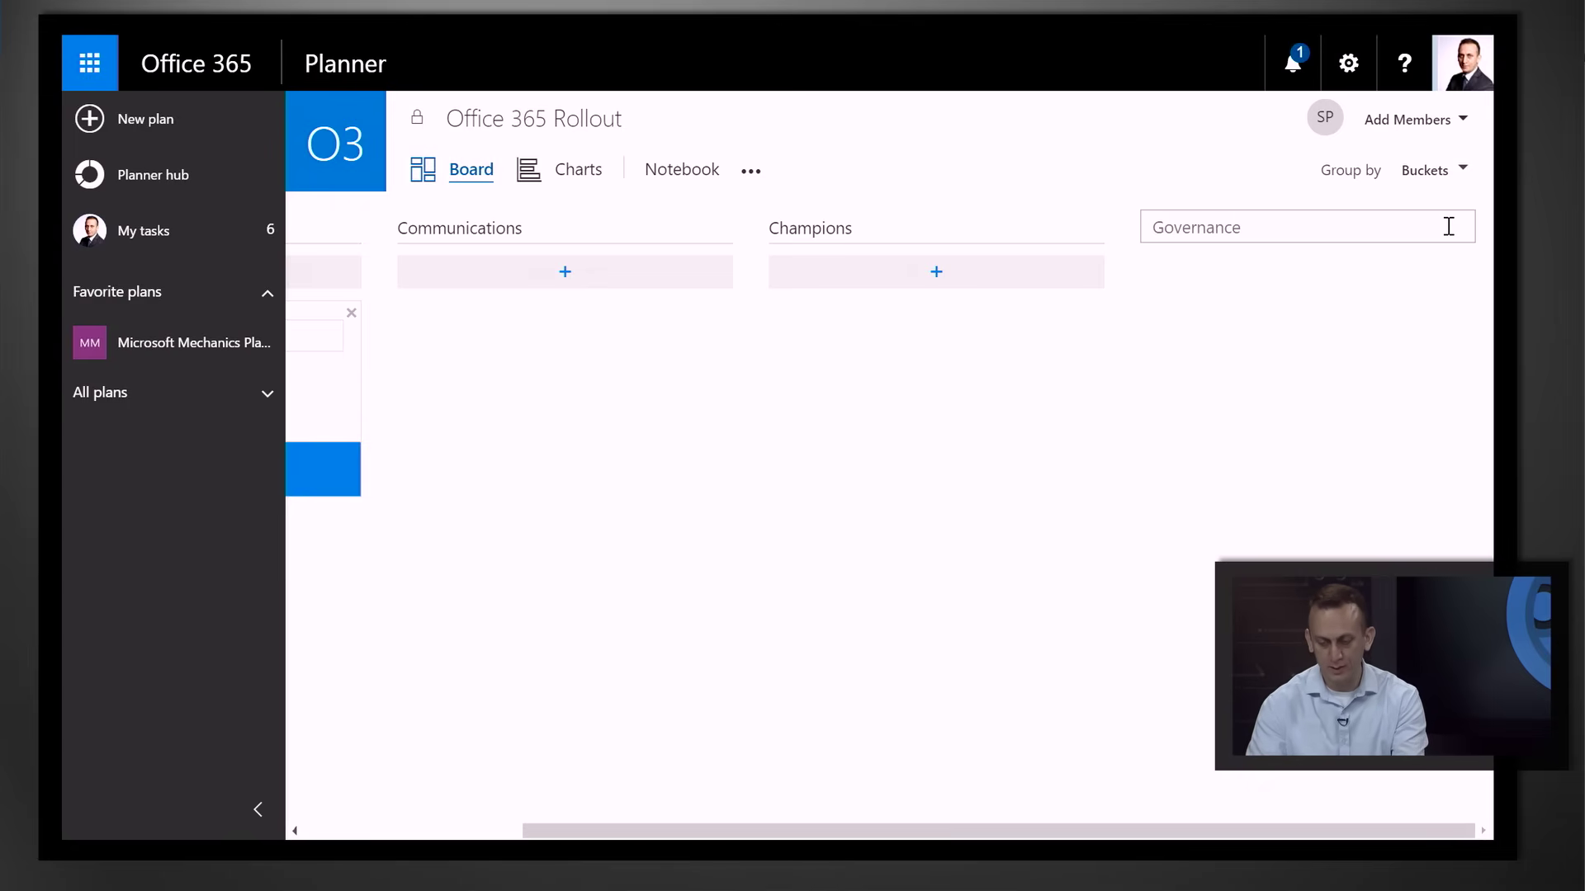
key("Return")
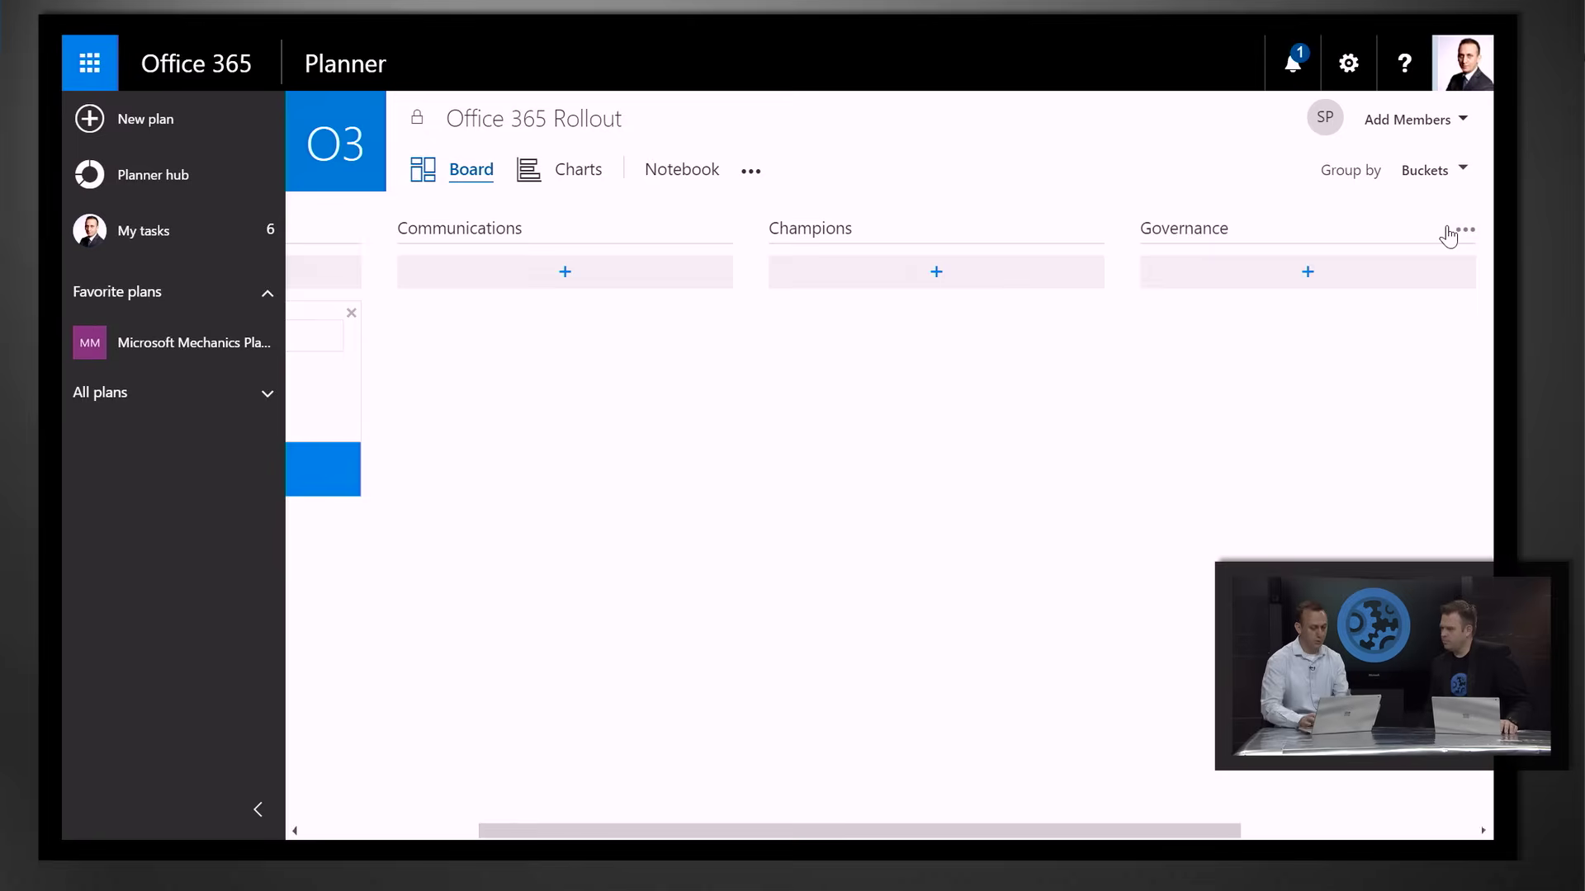
left_click(363, 831)
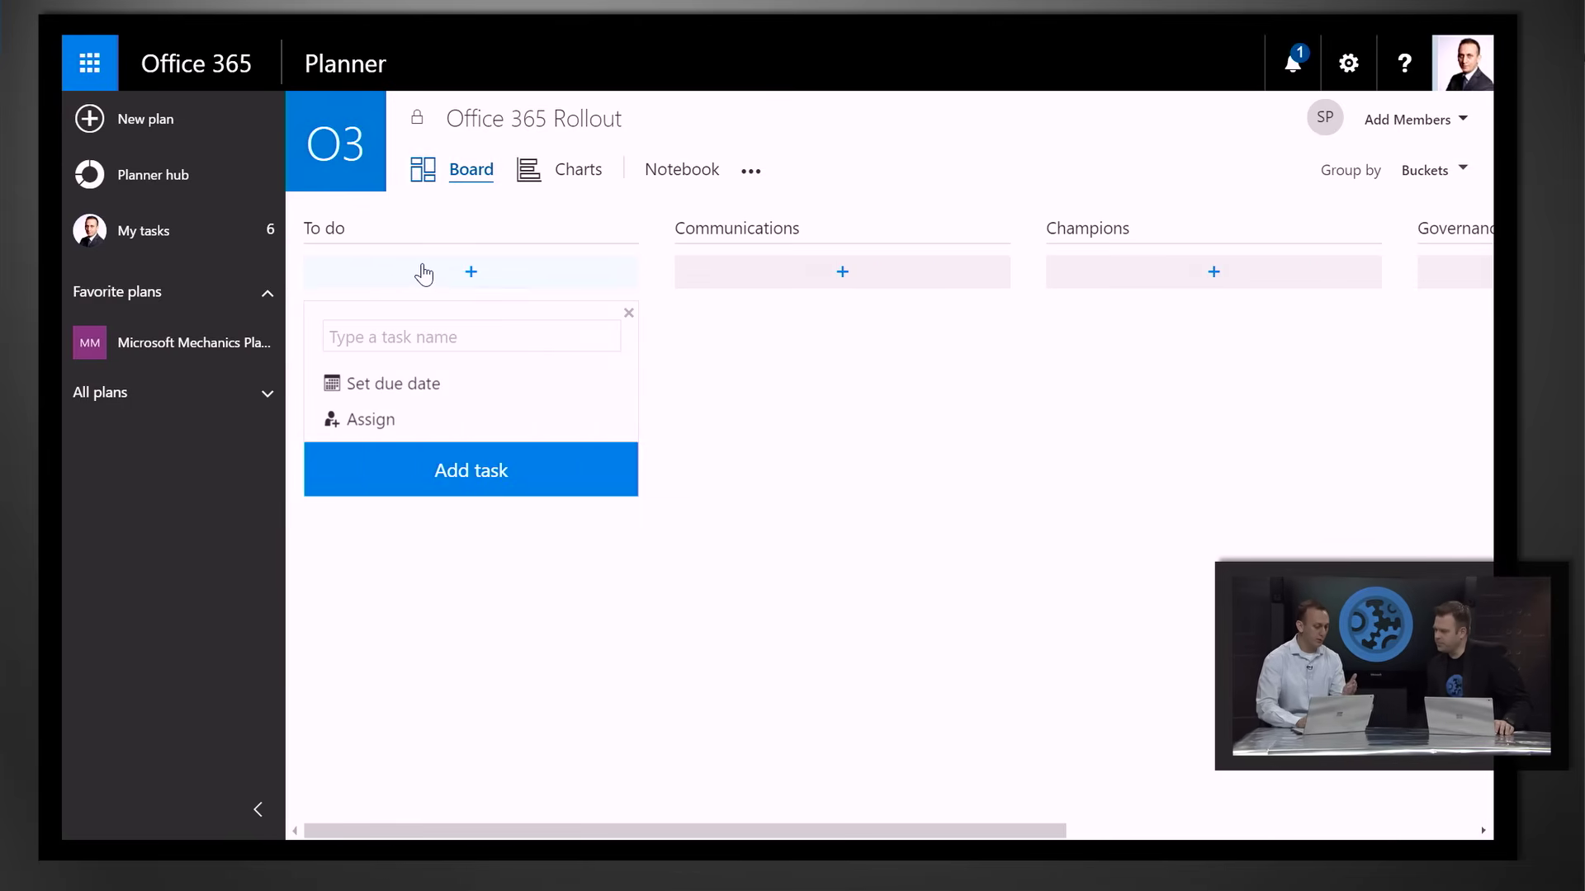
Add an 'Assign Licenses' task to the To do bucket and open it
left_click(470, 273)
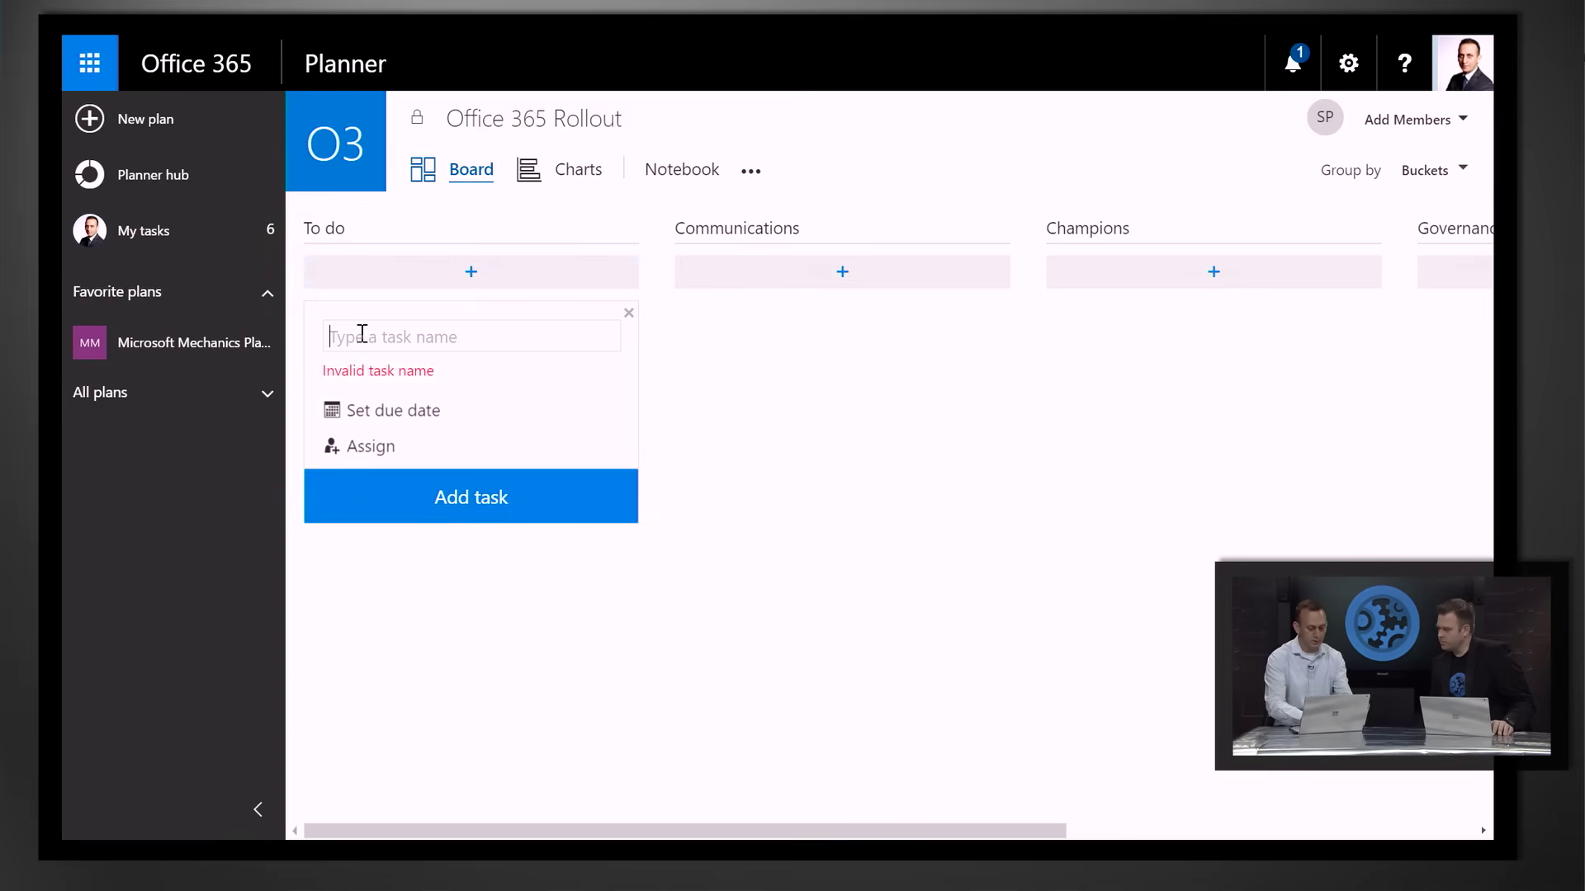
type("Assign Licenses")
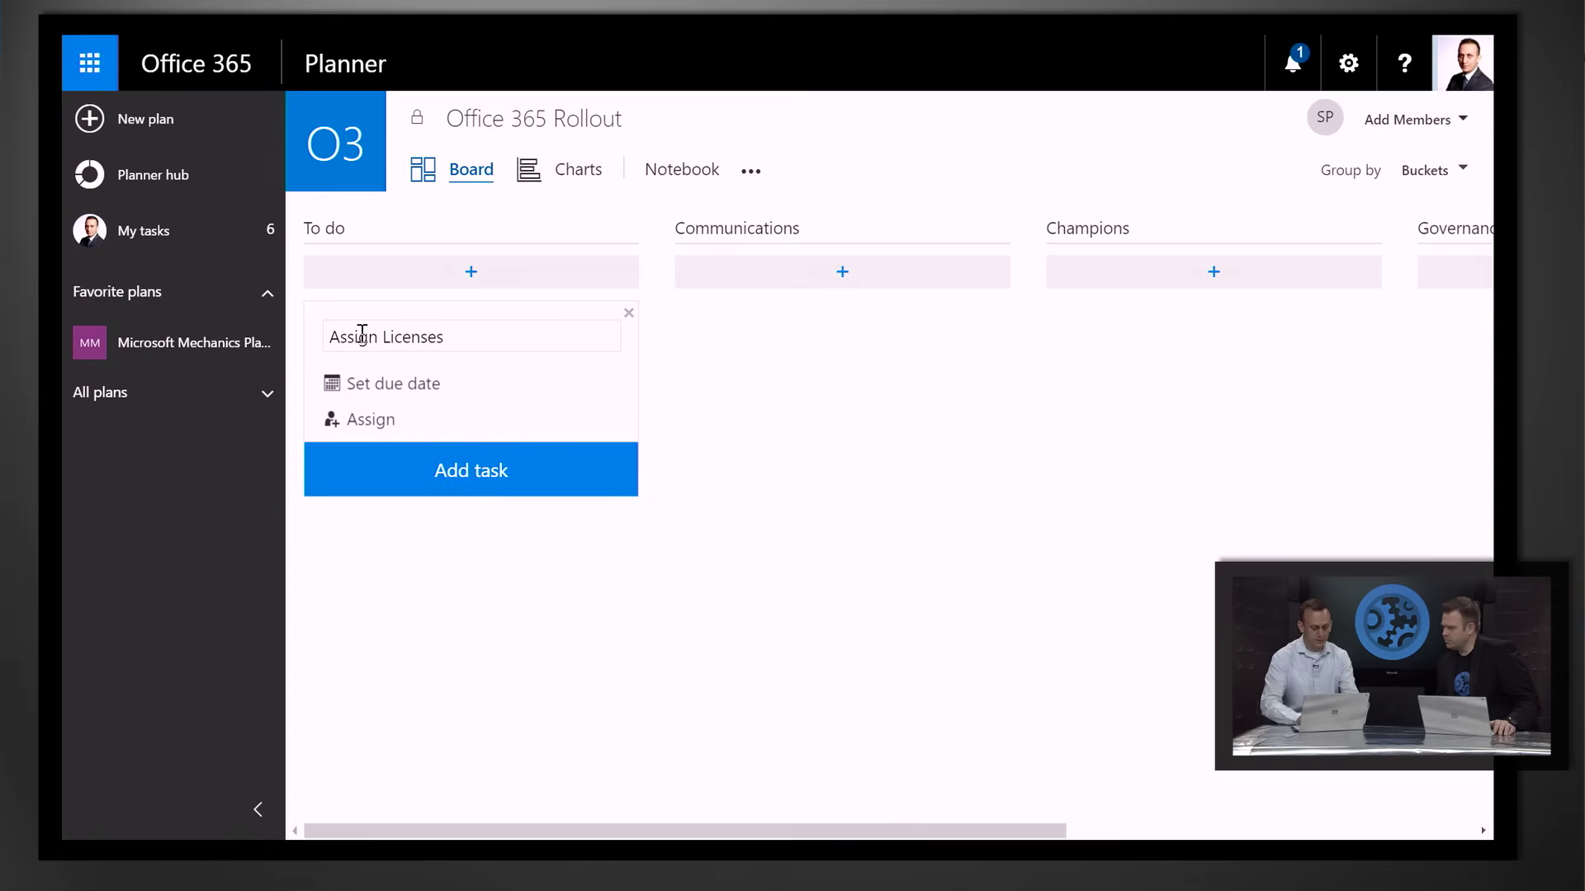
left_click(421, 468)
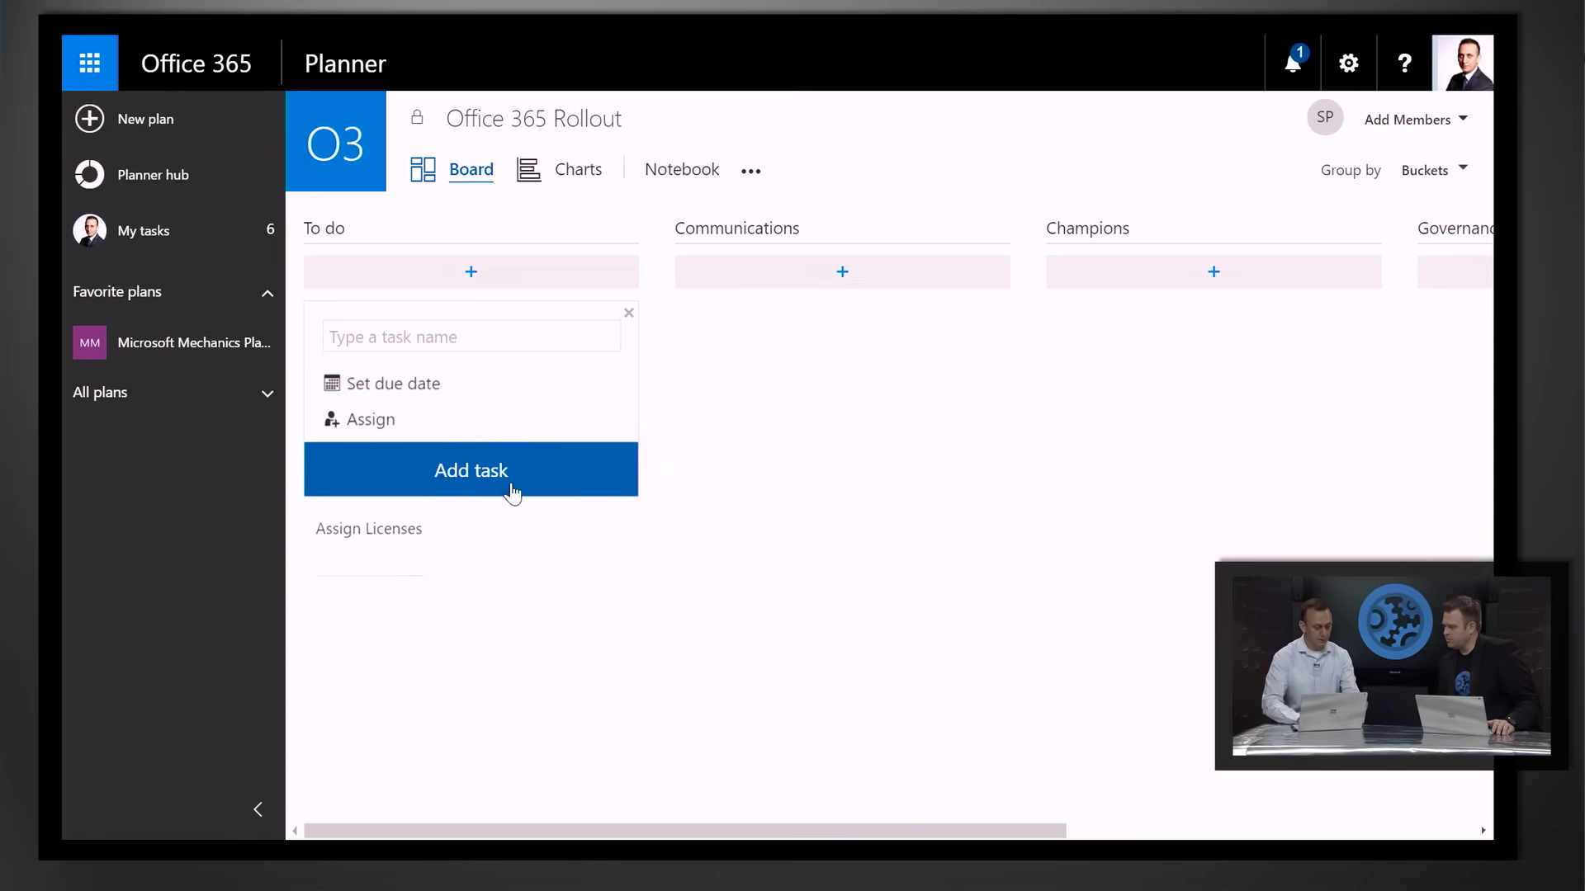
left_click(449, 543)
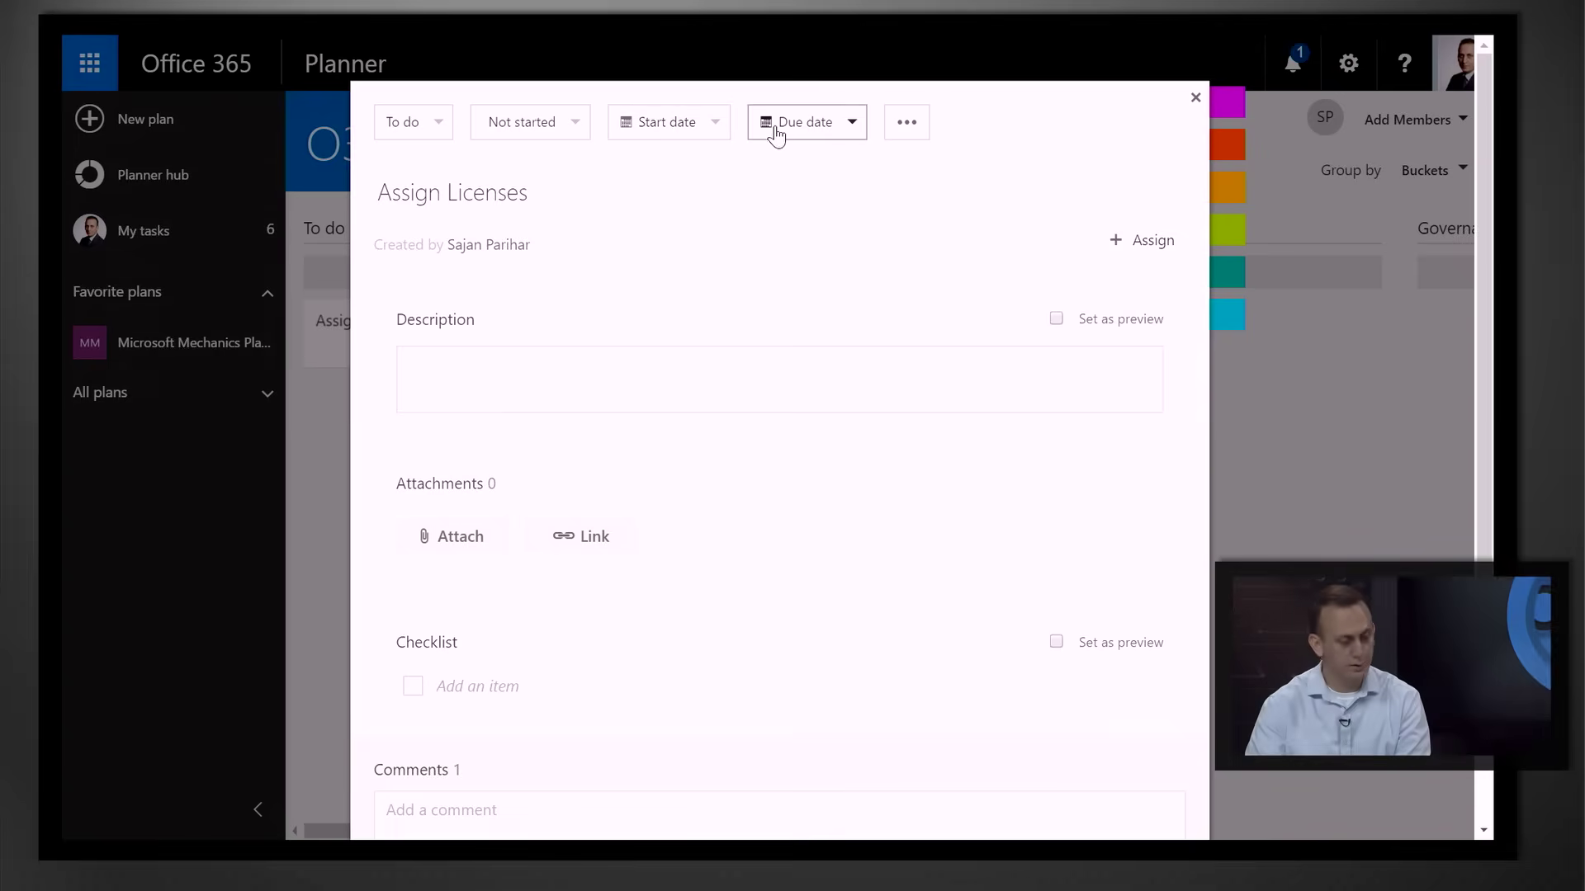
Set the task due date to June 24 and assign it to the suggested team member
left_click(853, 125)
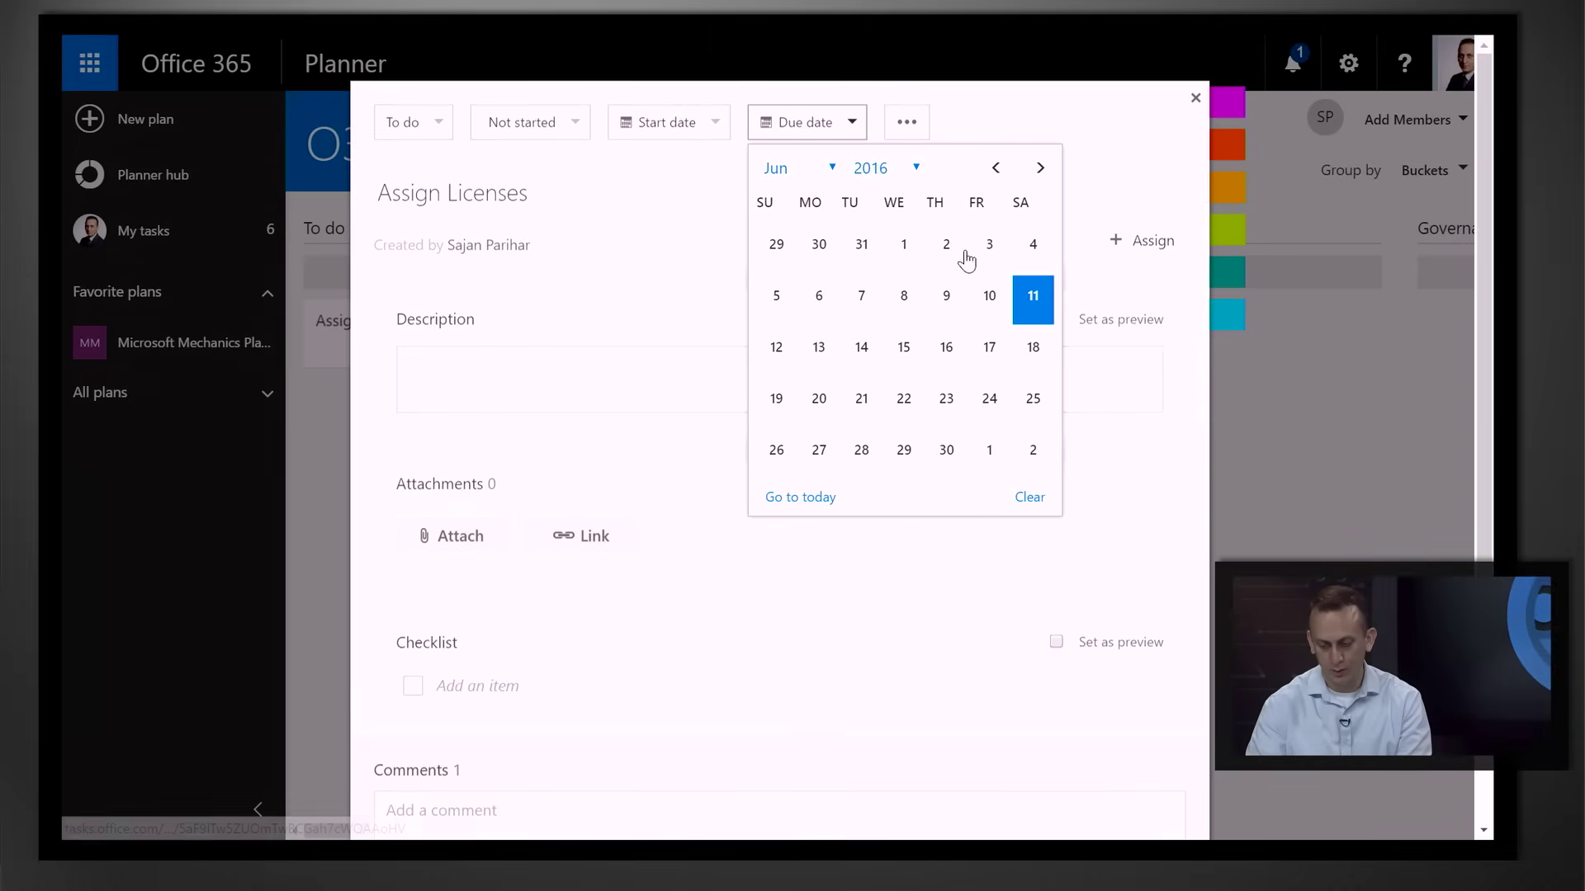
left_click(988, 401)
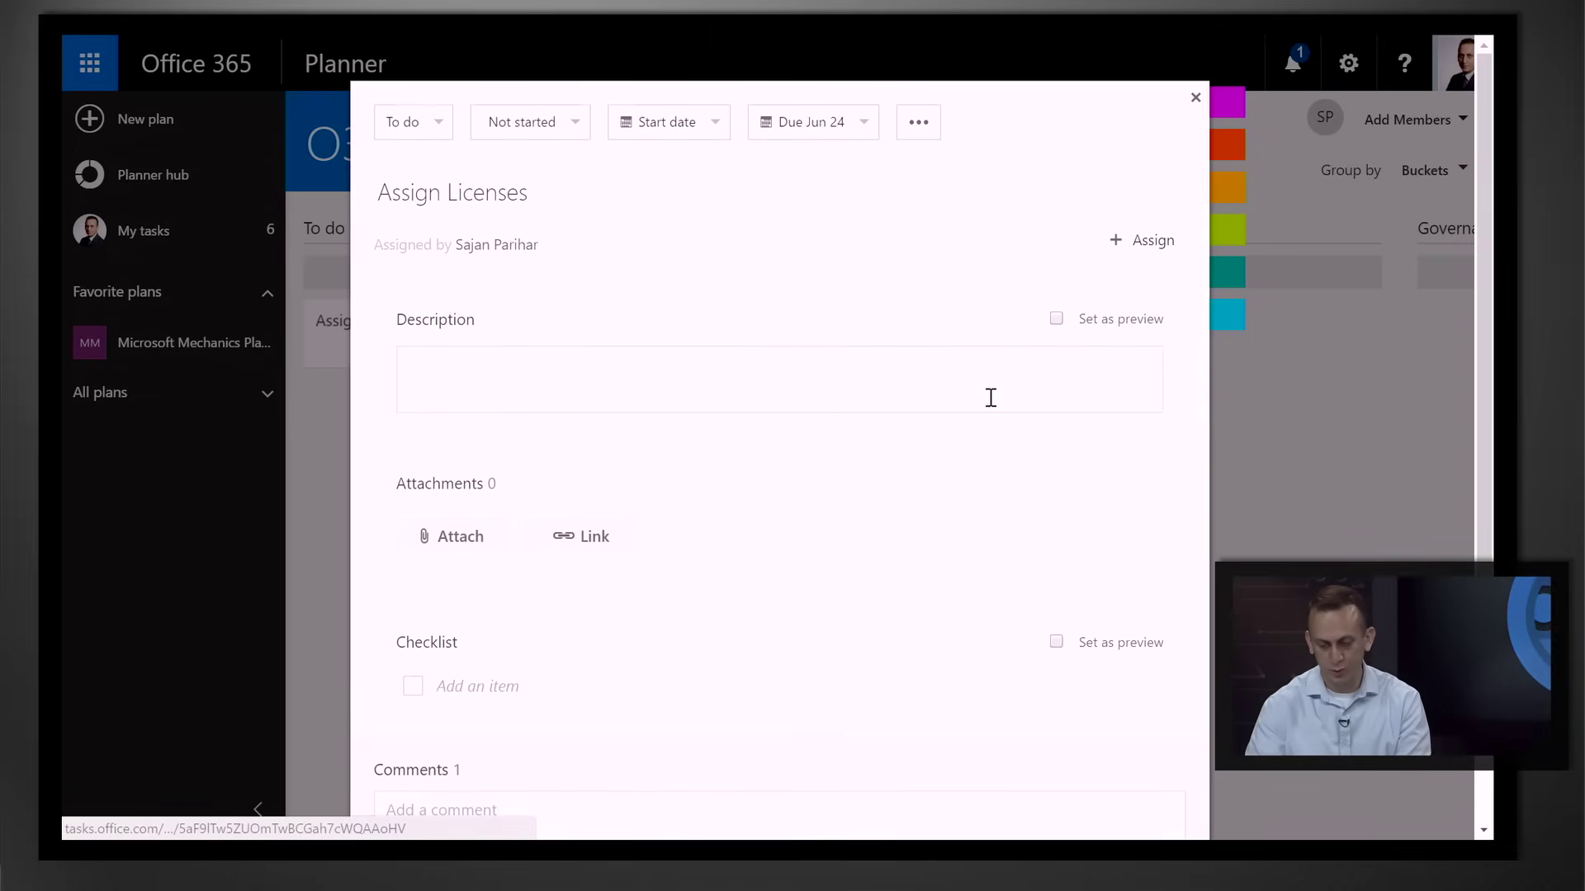
left_click(1123, 243)
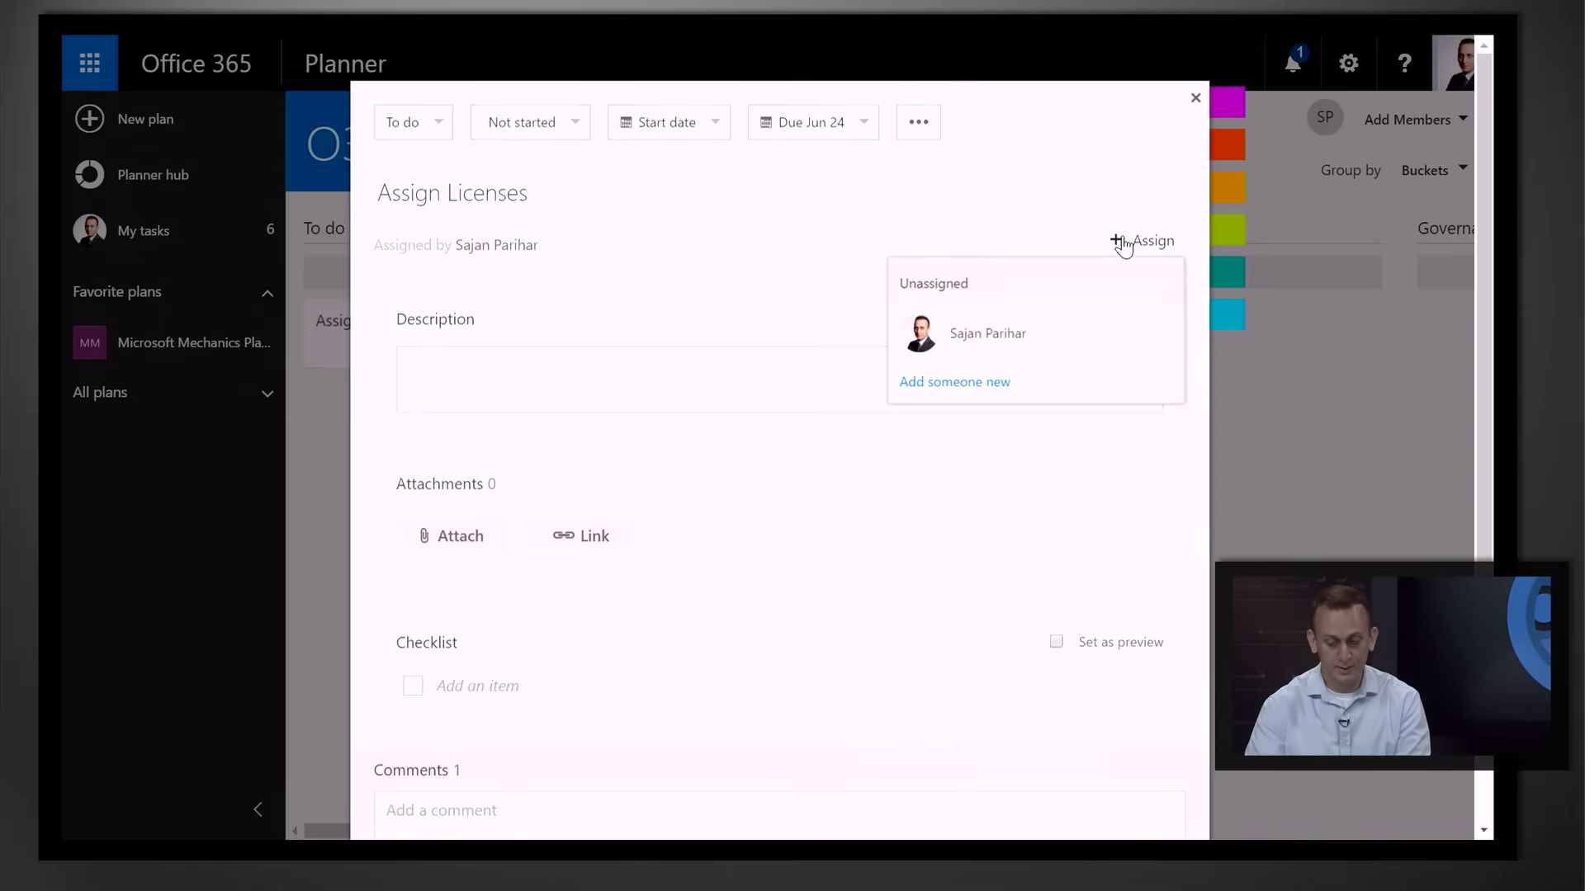
left_click(966, 392)
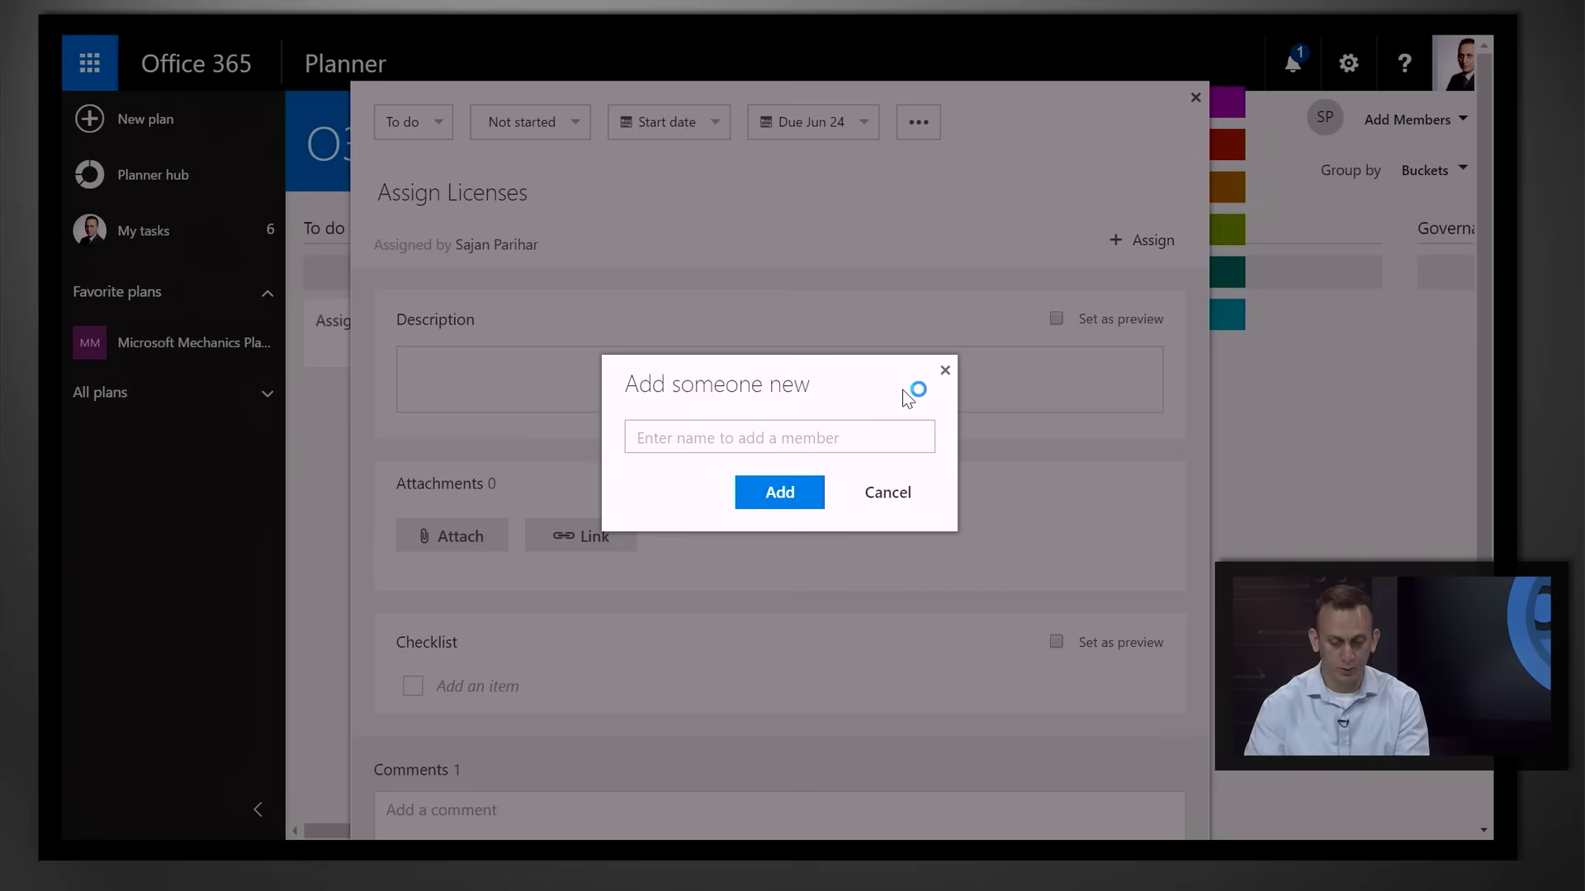
type("Jerem")
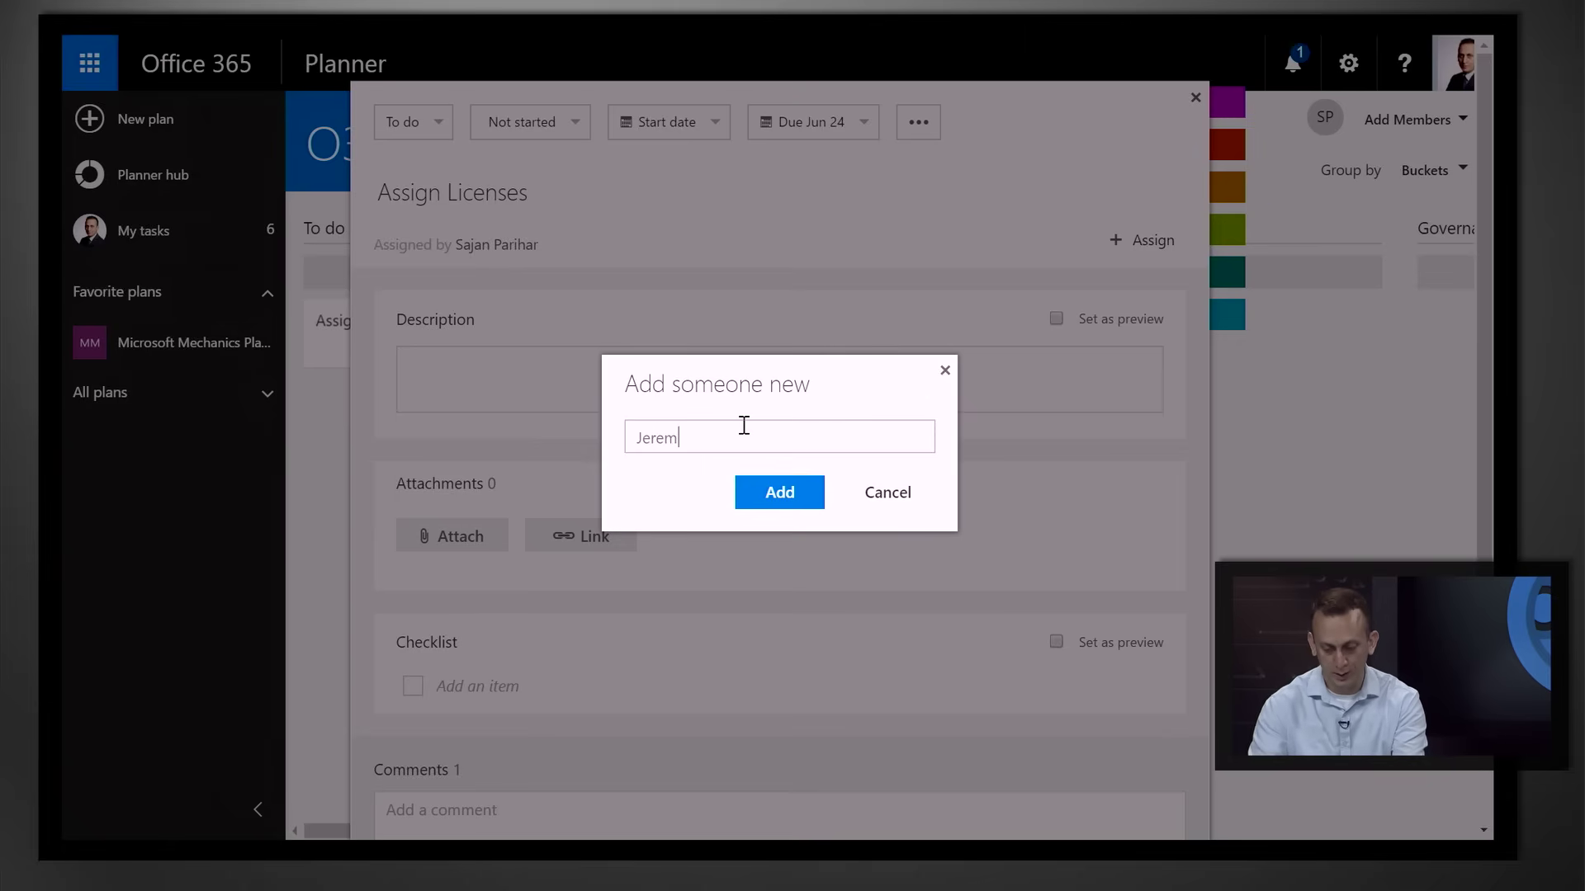
type("y")
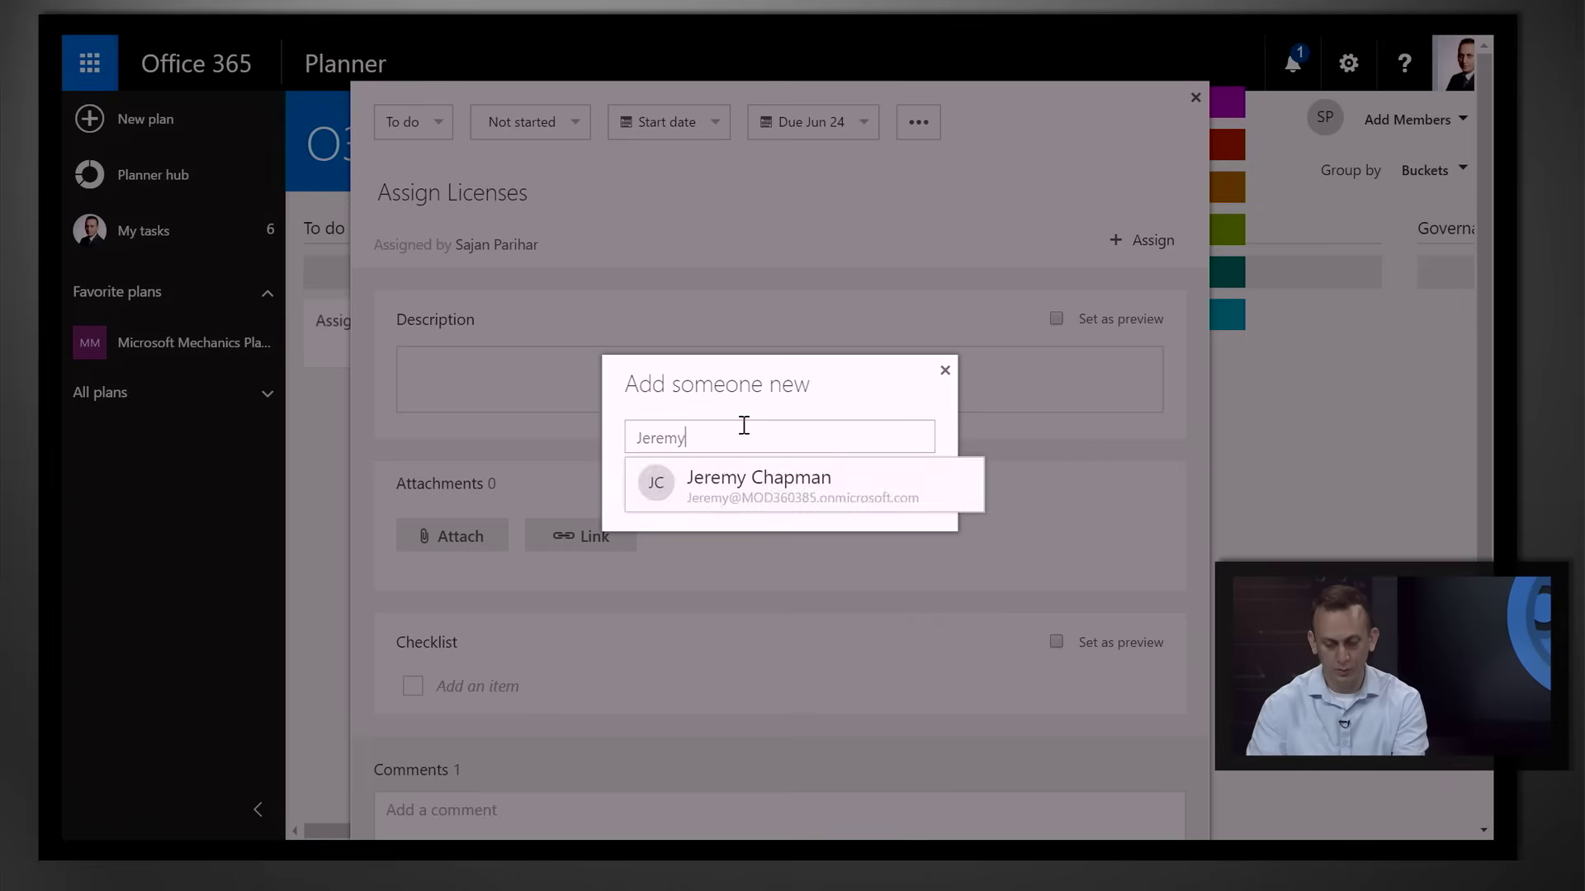
left_click(715, 496)
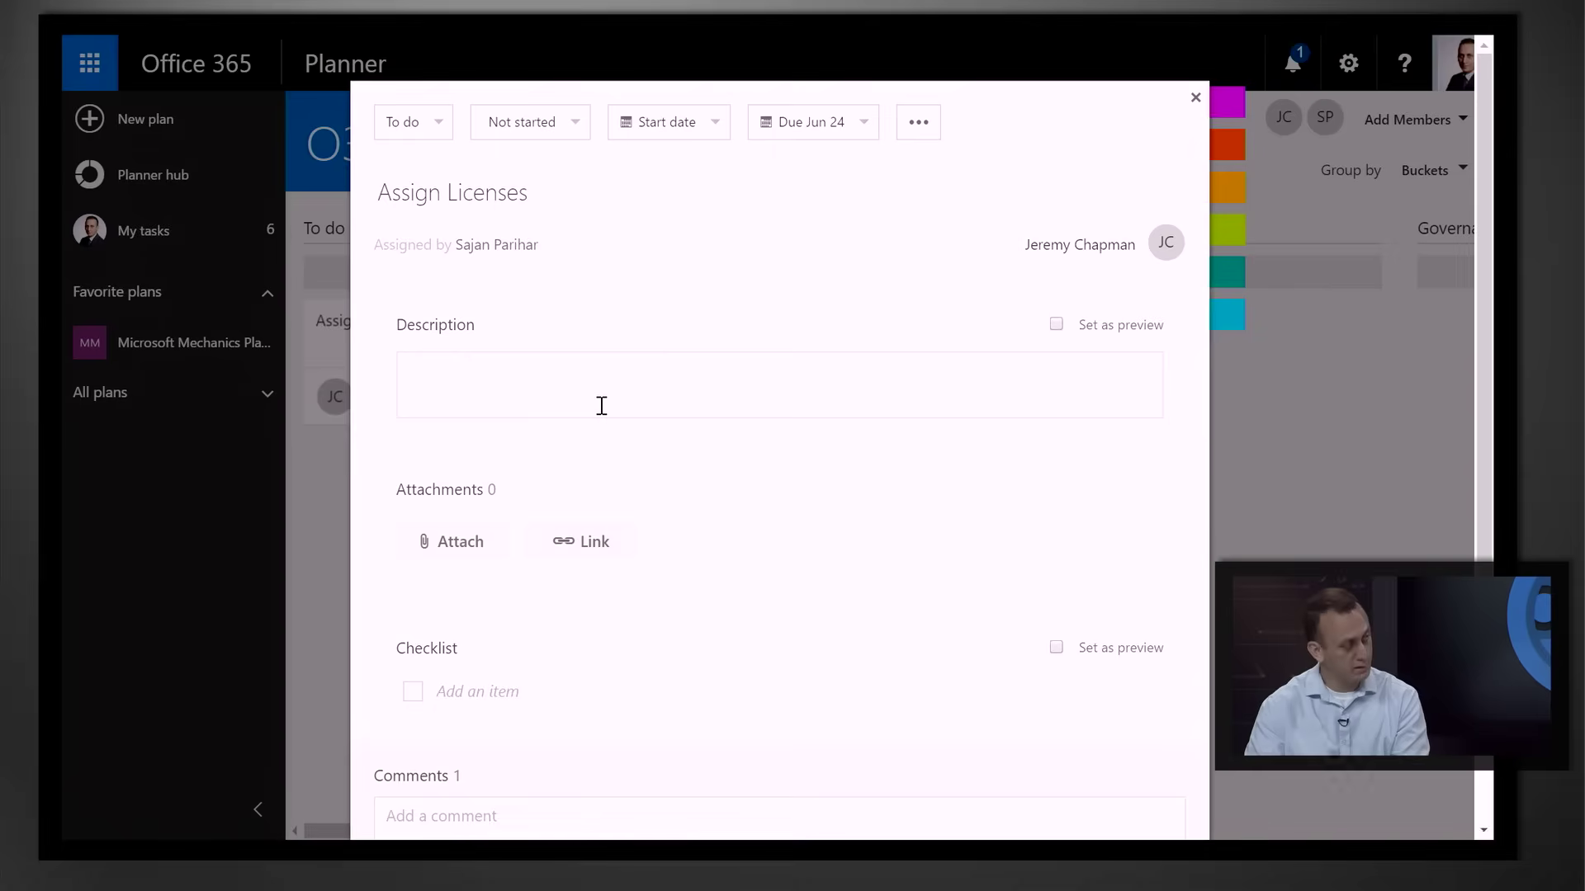
Enter the description 'Assign licenses to all users'
left_click(534, 385)
type("Assign ")
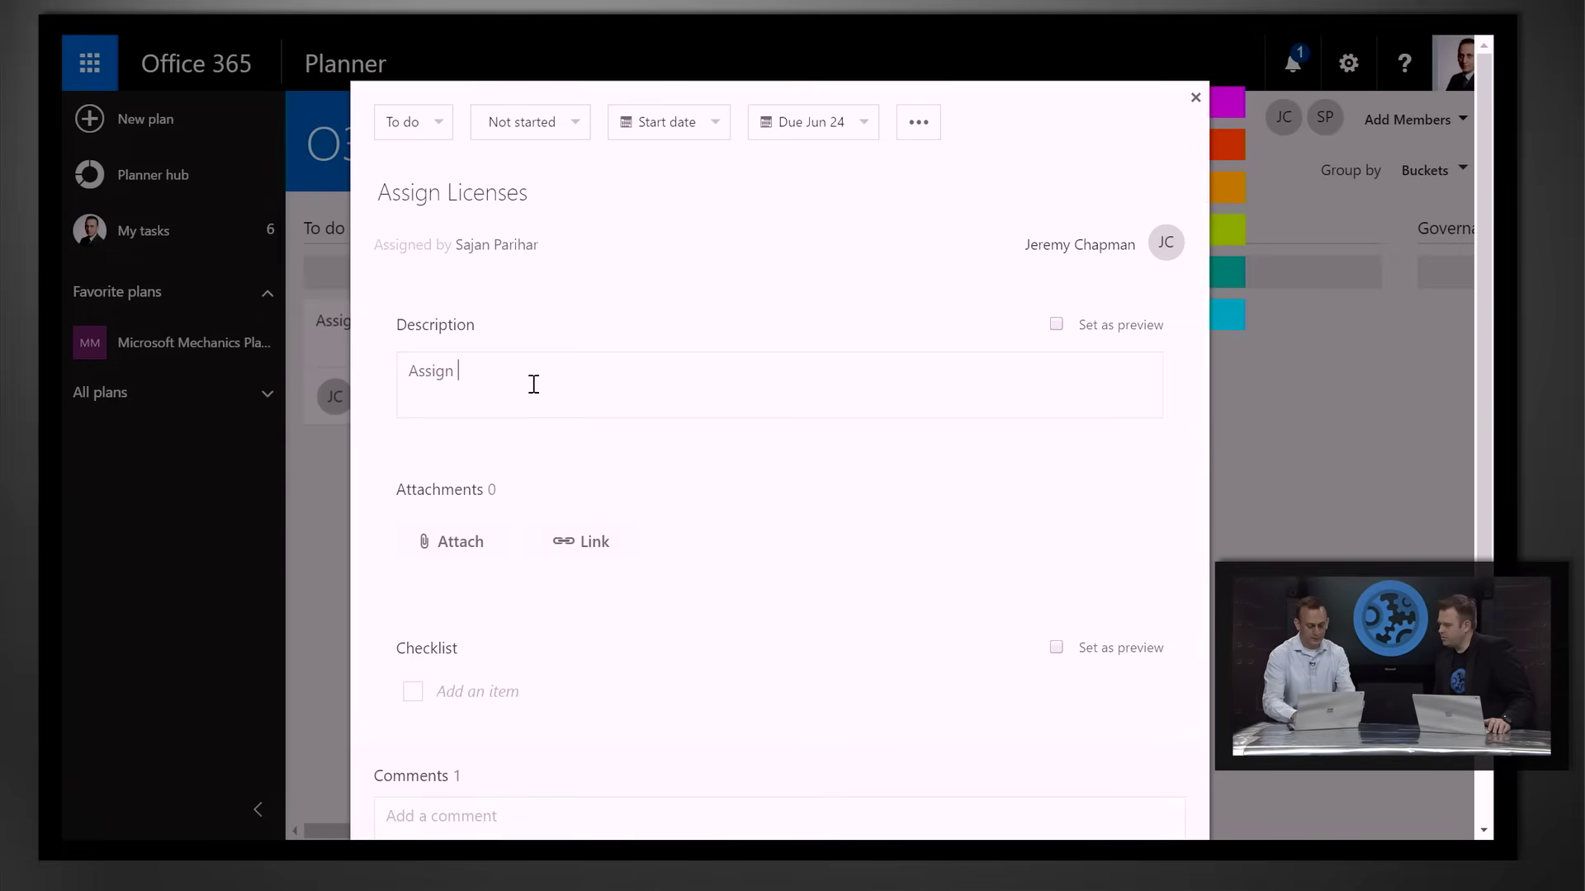
type("licenses to")
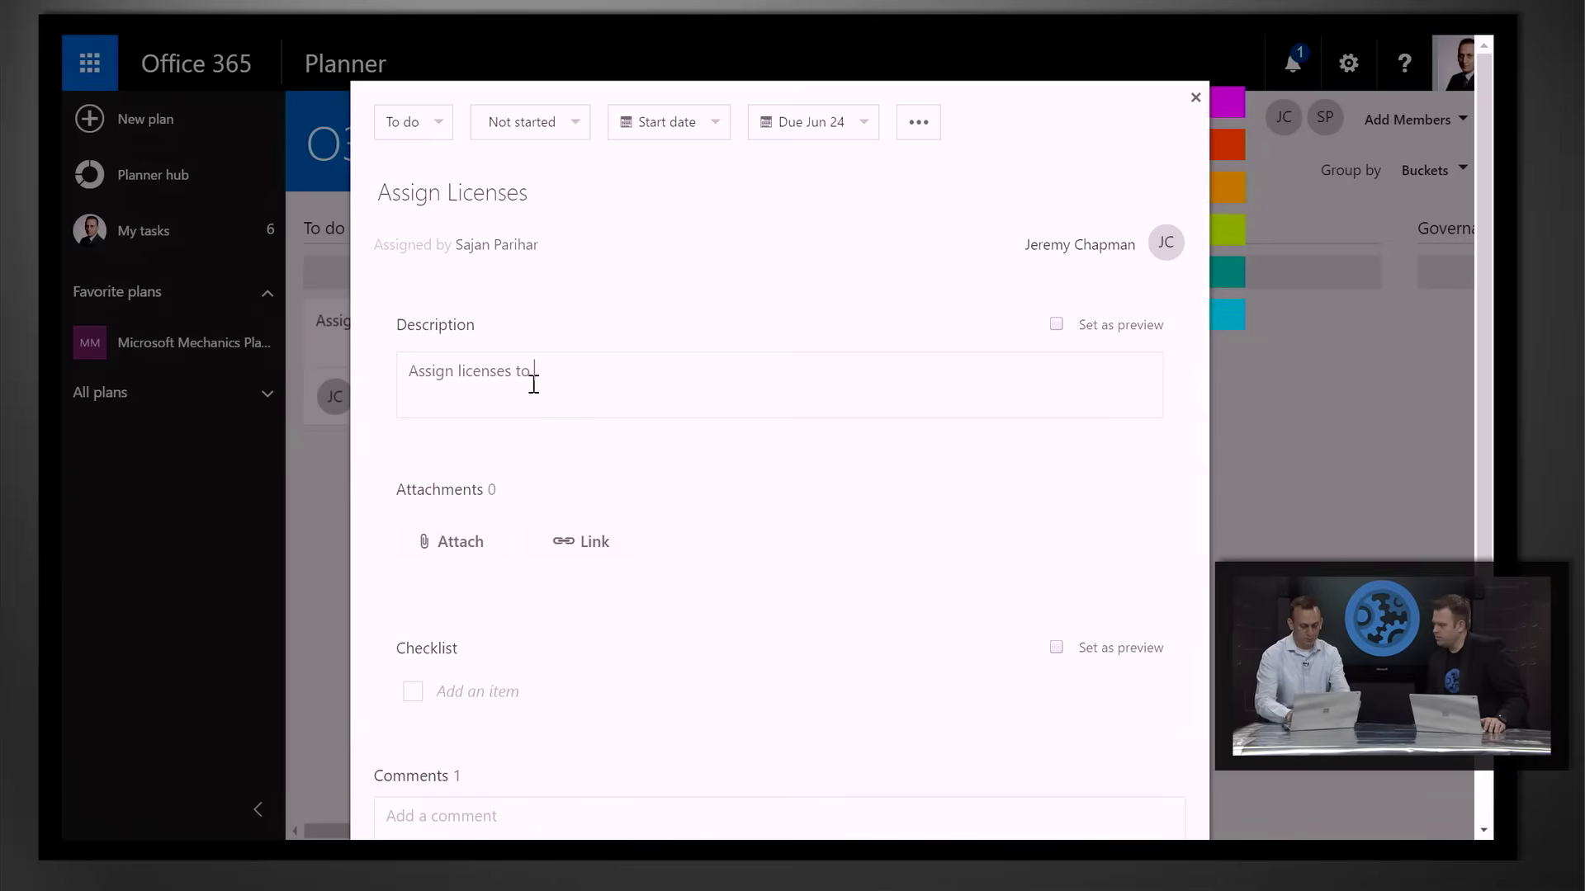
type(" all users")
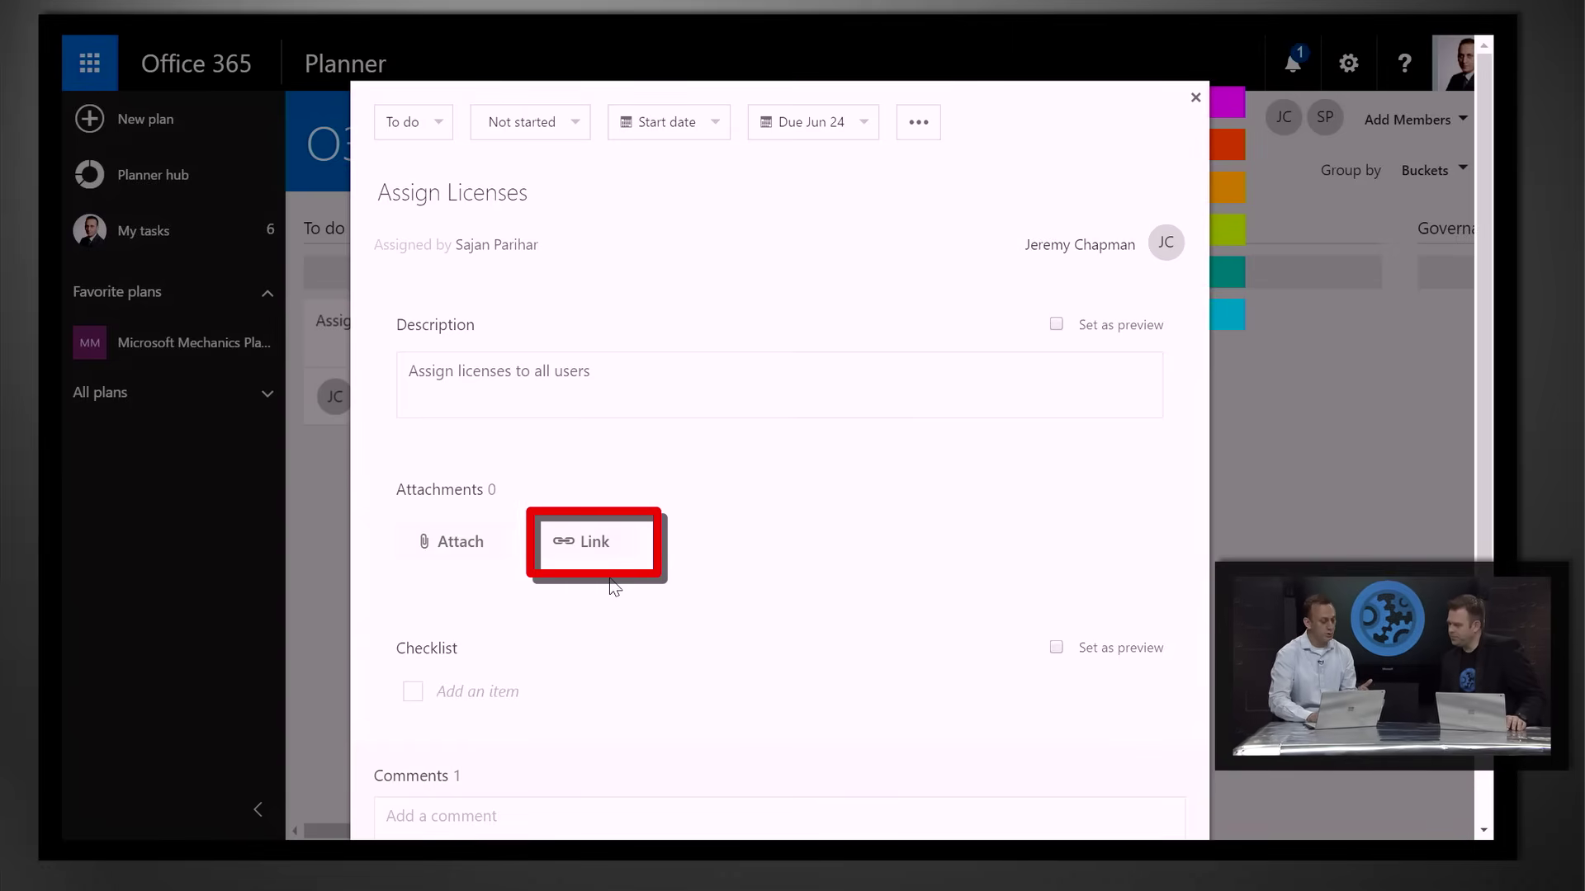
scroll(1477, 501, "down", 2)
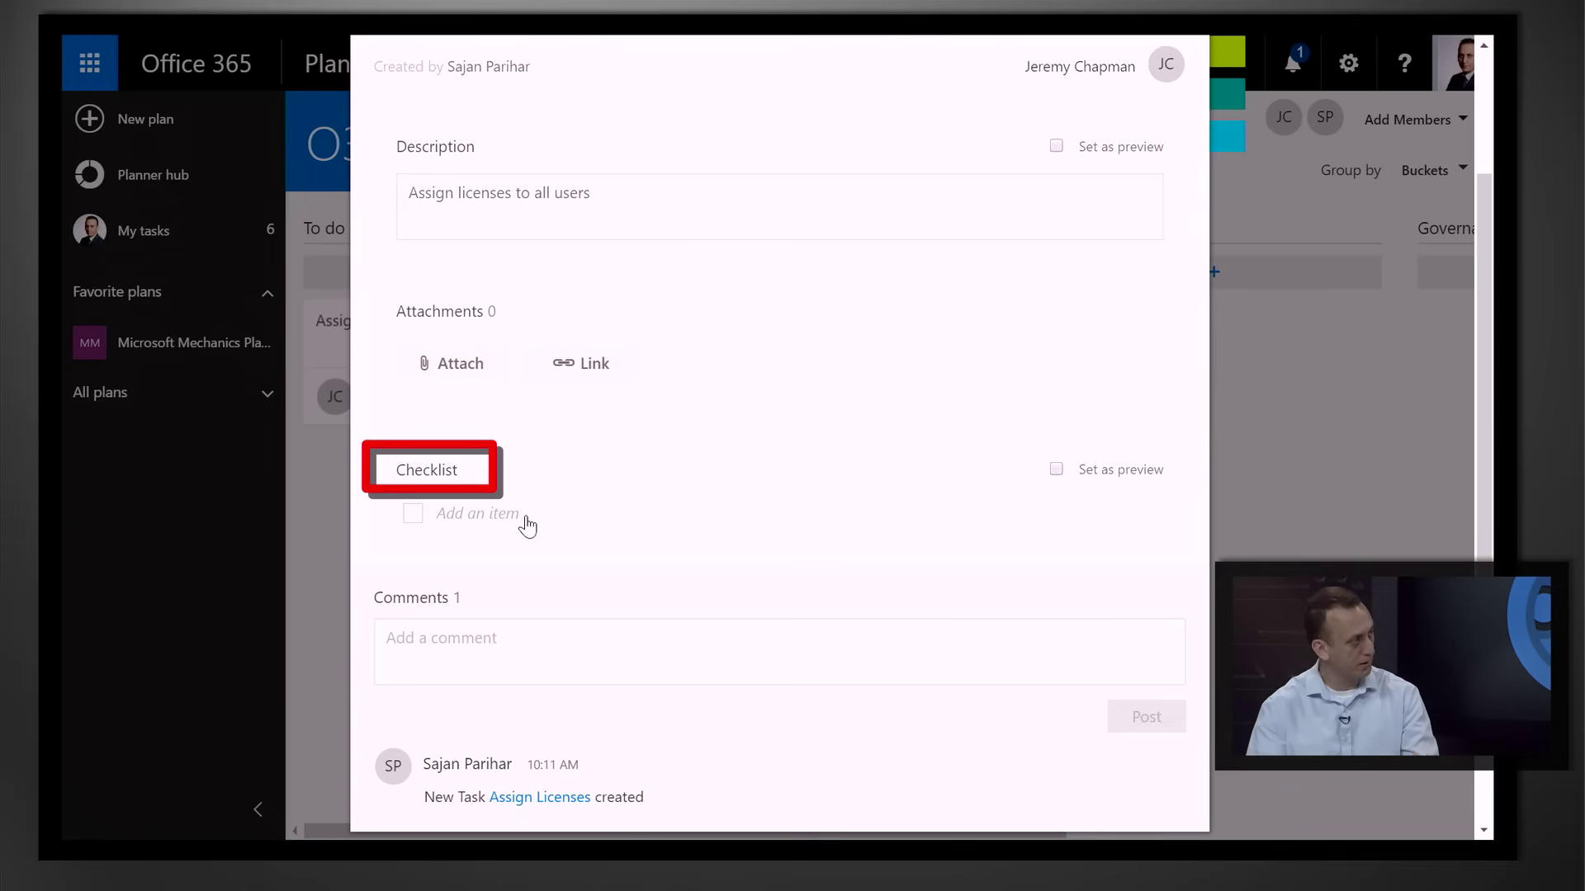
Add checklist item 'Validate user is permanent employee' and begin a task comment
left_click(496, 515)
type("Va")
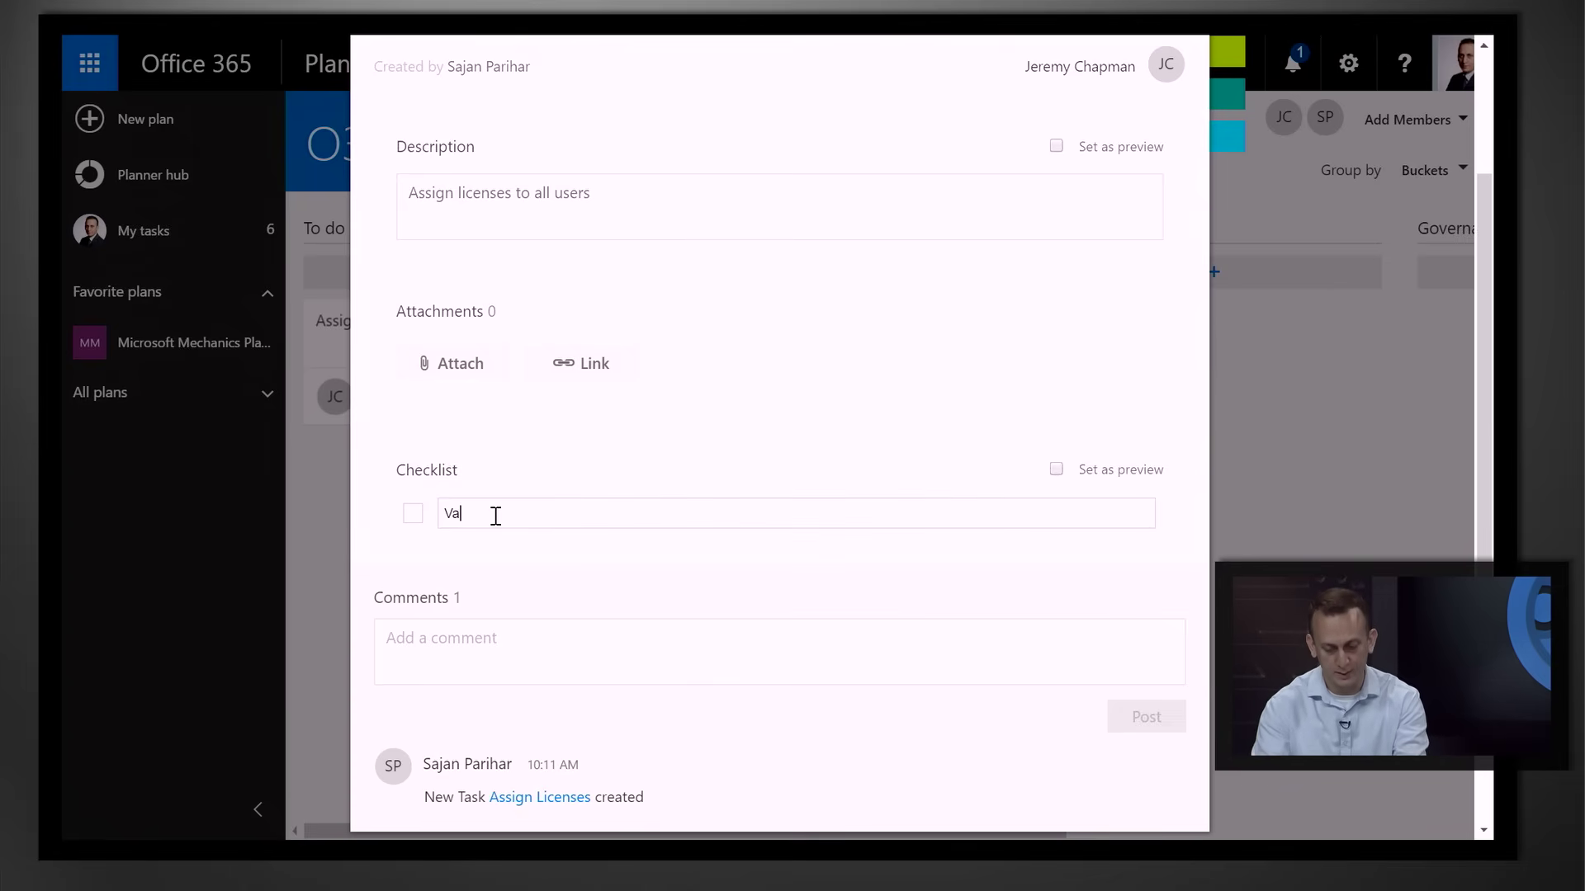
type("lidate user ")
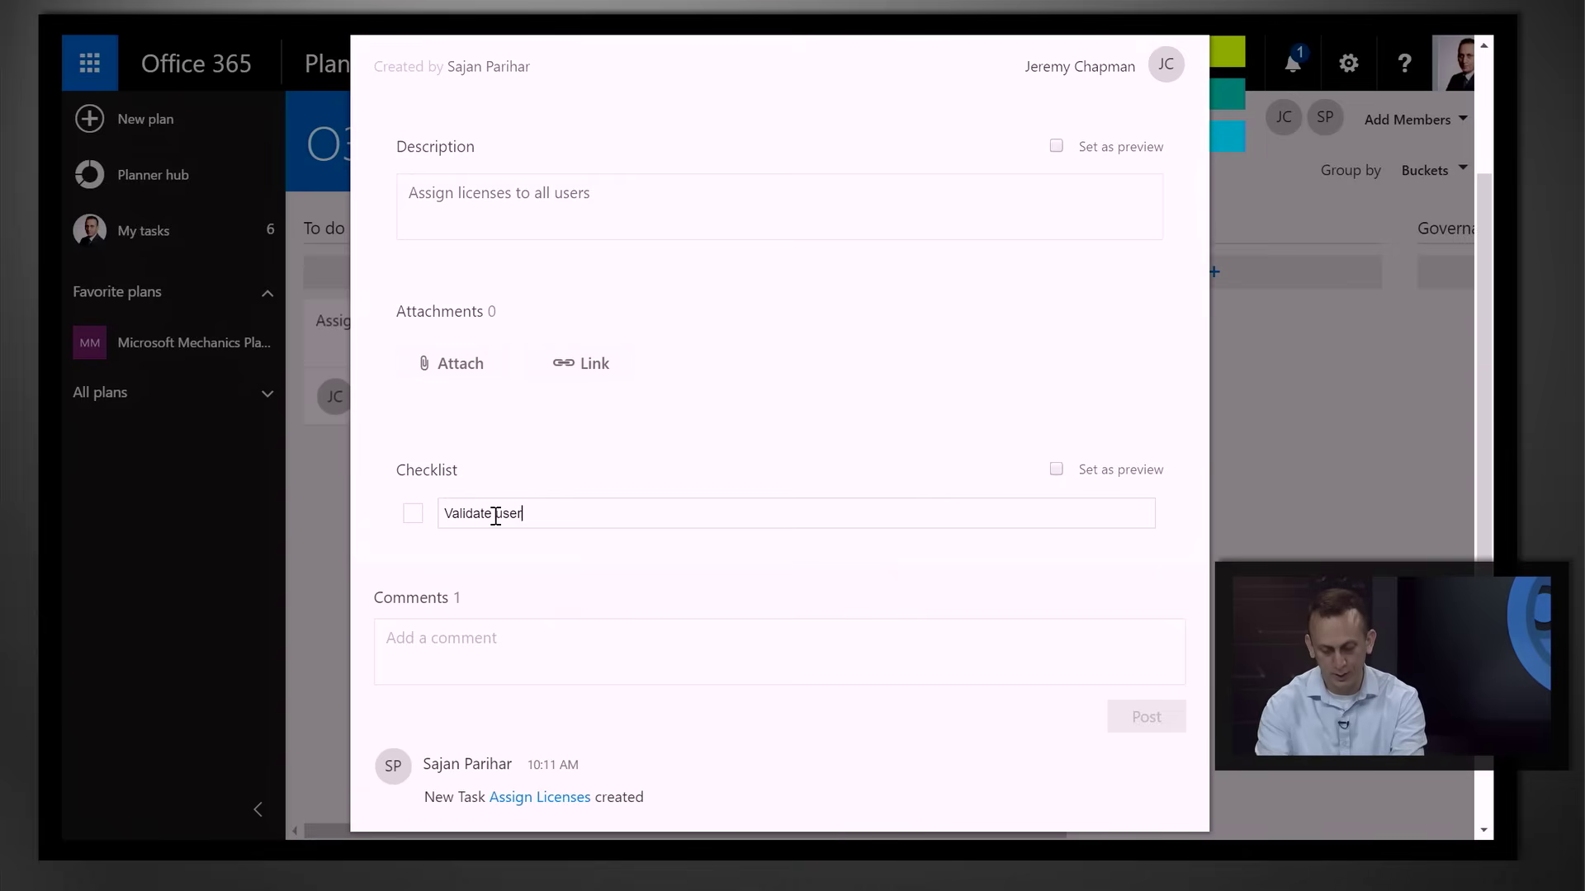
type("is permanent employee")
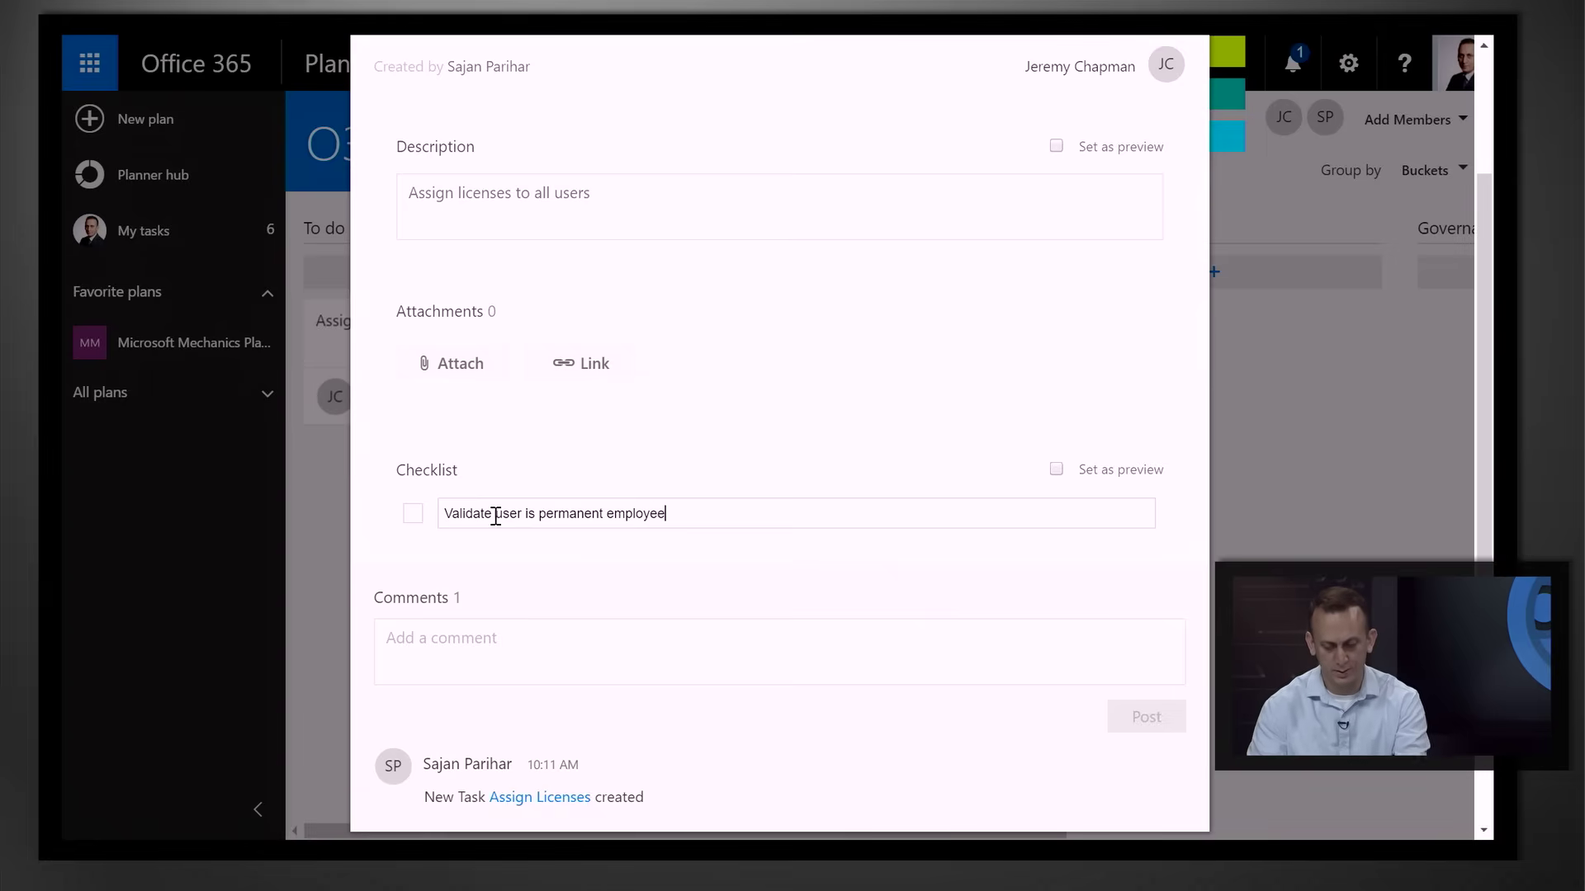
key("Return")
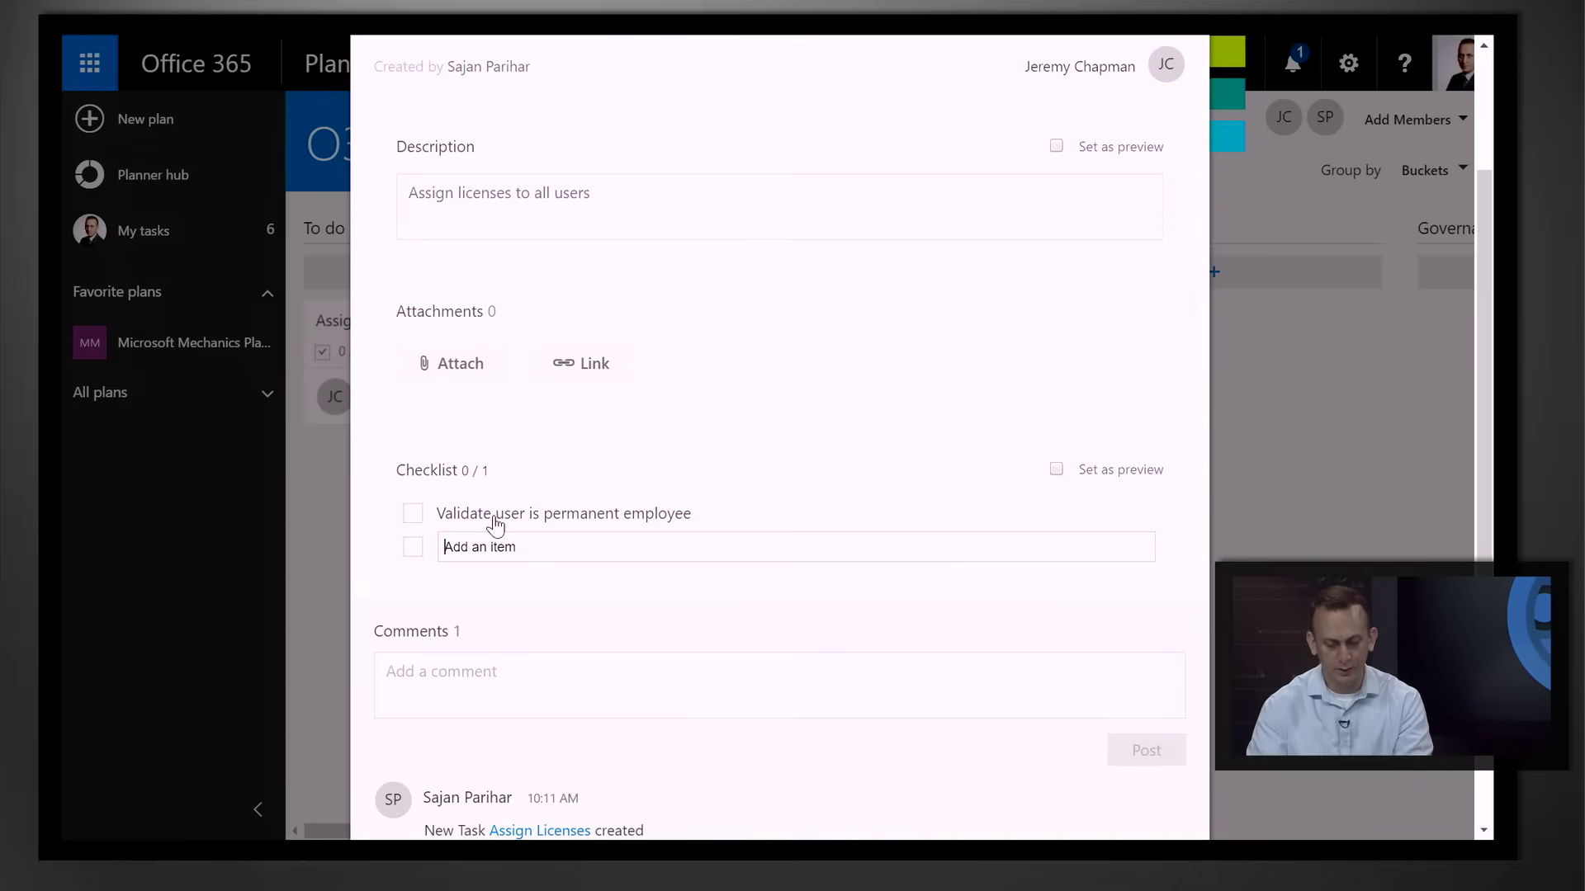
left_click(444, 669)
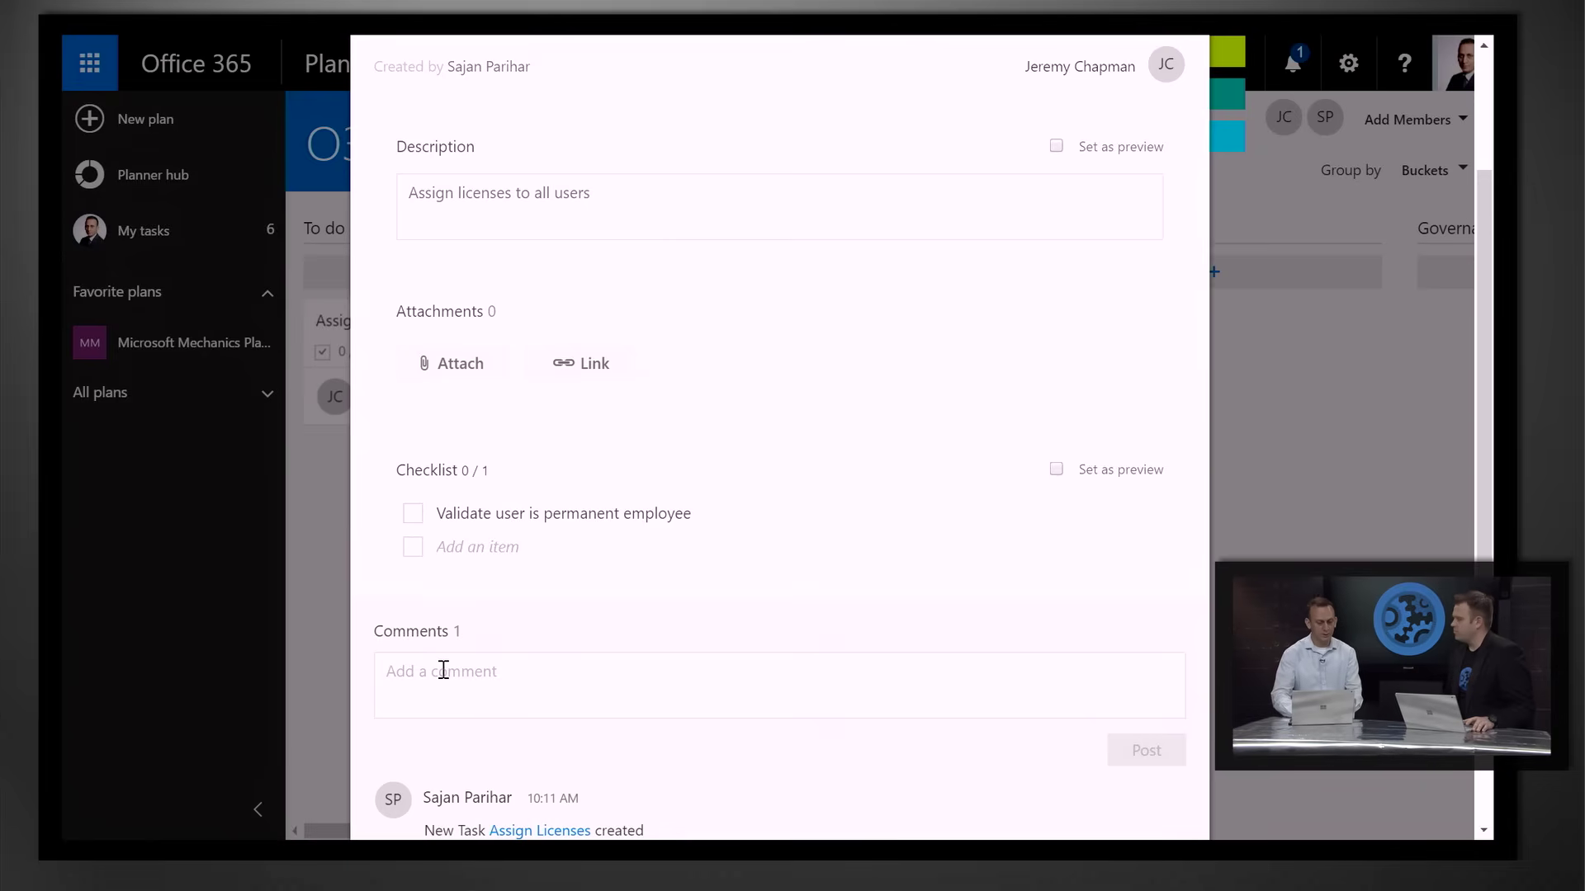
key("ctrl+v")
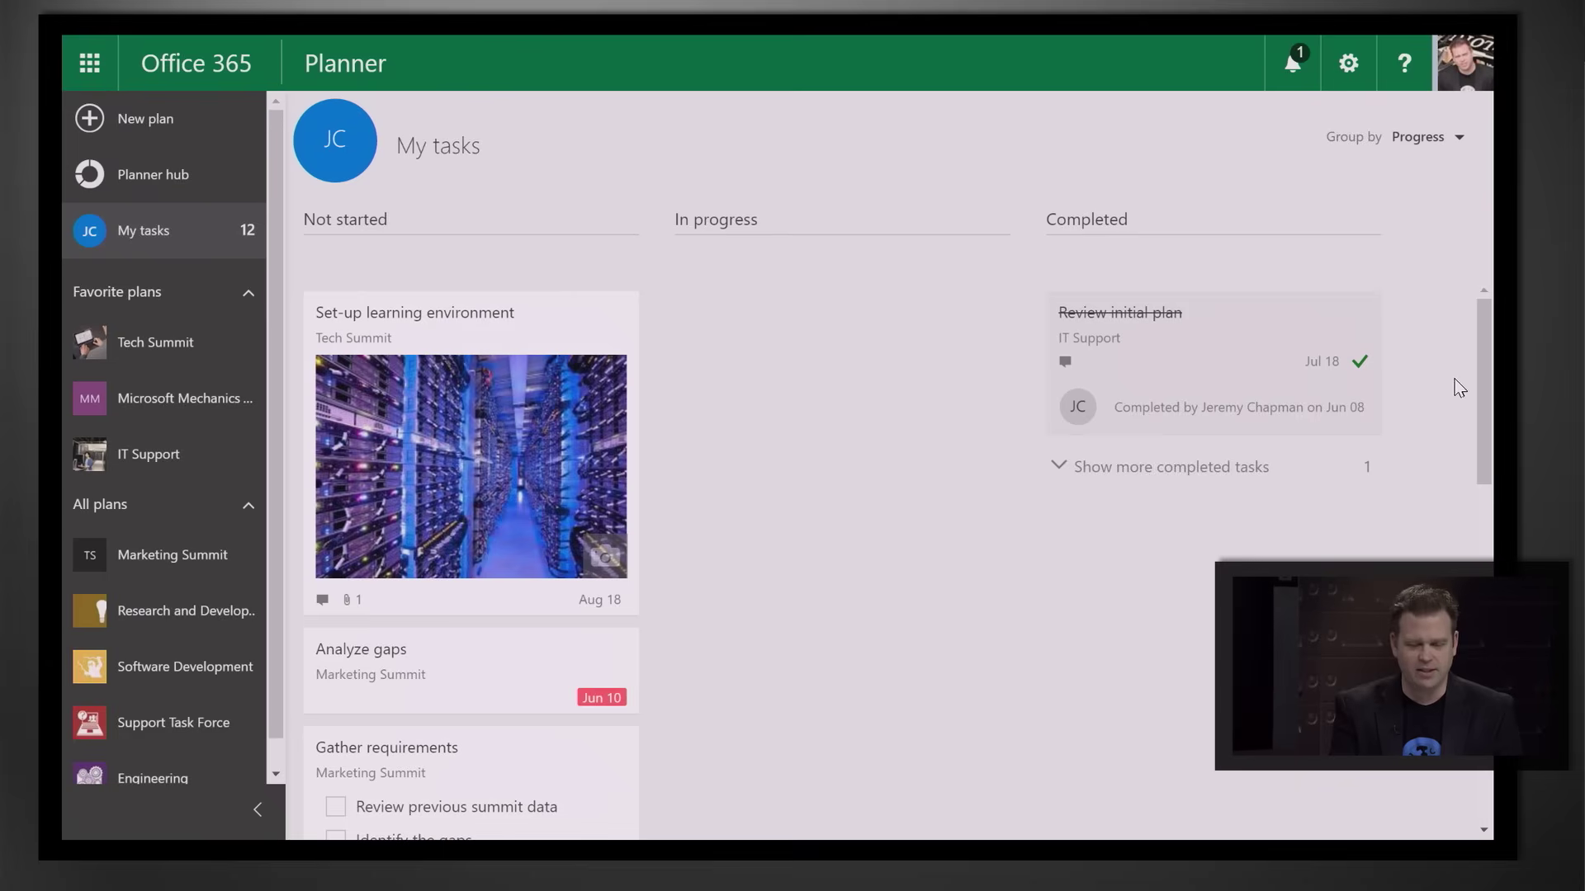
Scroll My tasks and open the Assign Licenses task card
left_click_drag(1479, 355, 1477, 636)
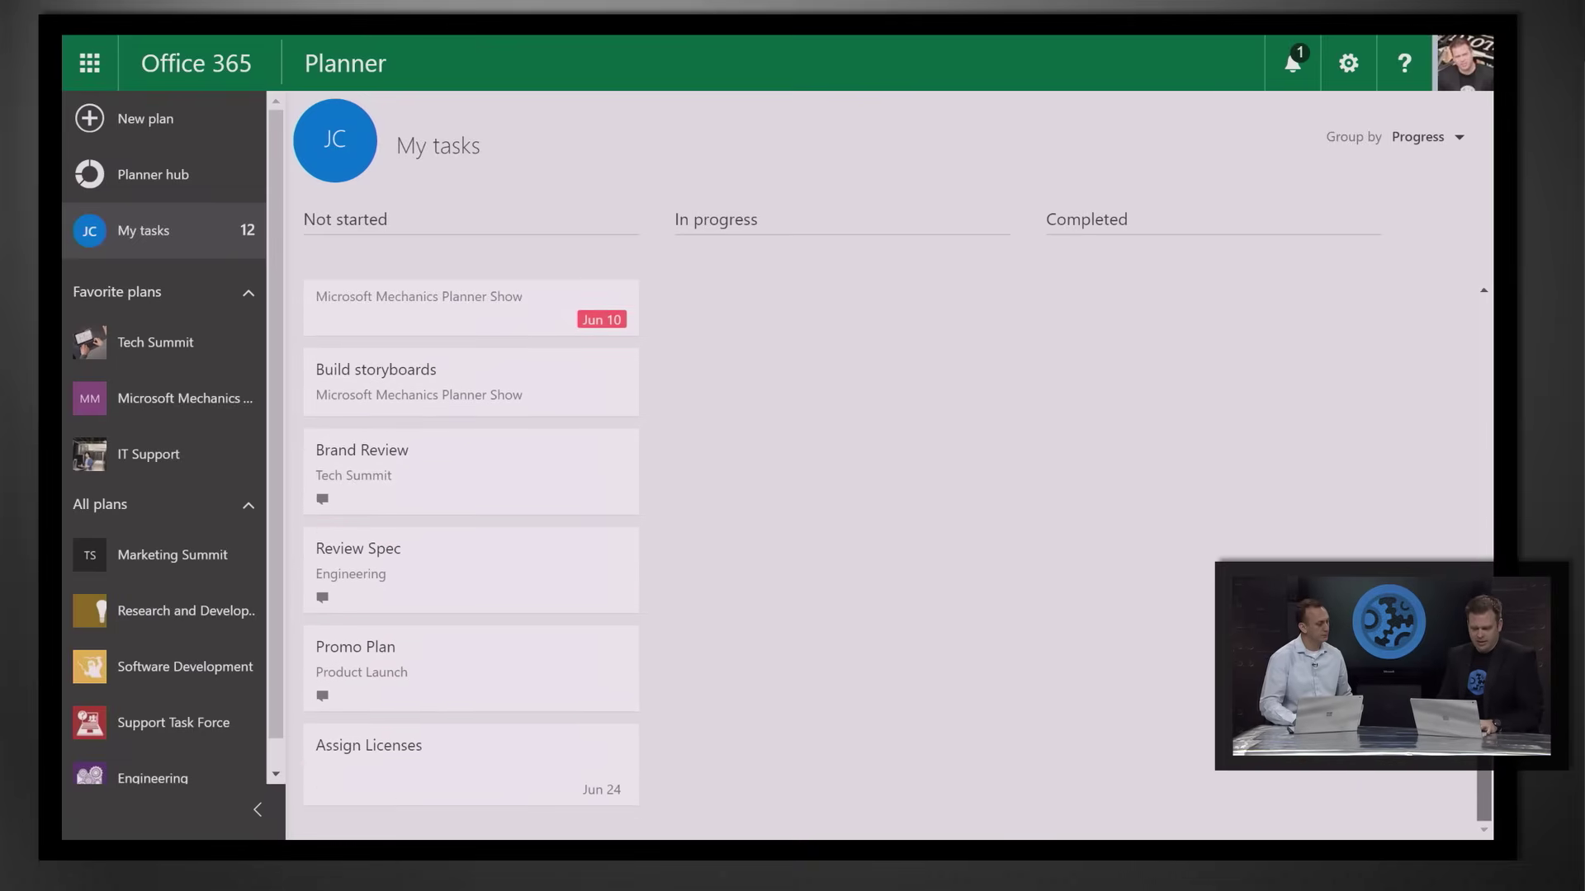
left_click(351, 757)
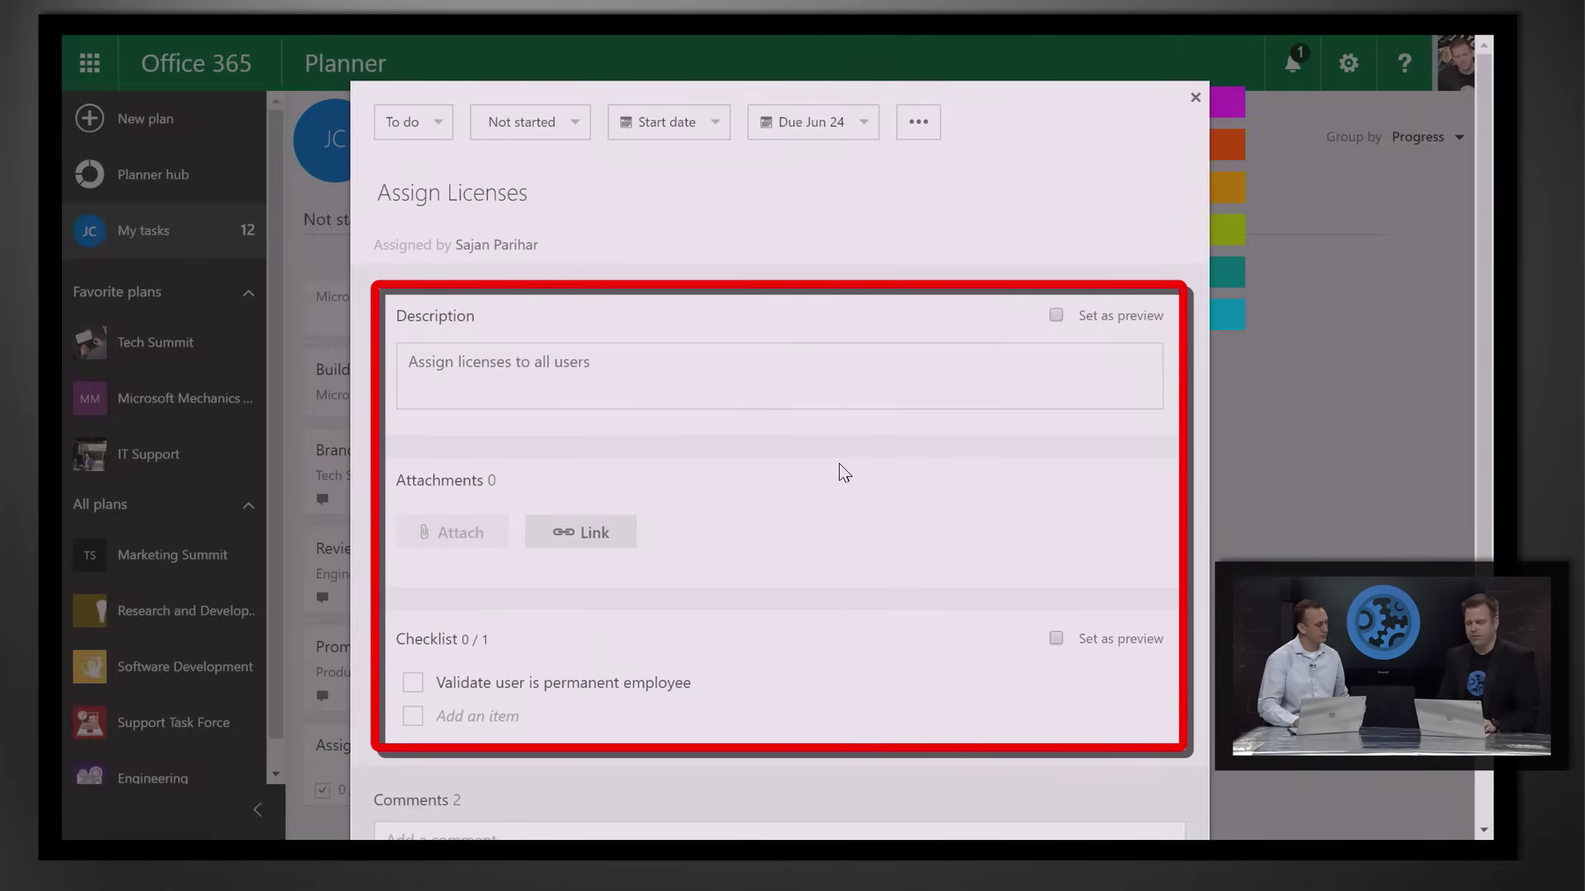
Add 'Download PS module' and 'Select Users' checklist items, then tick the first two items
left_click_drag(1482, 374, 1464, 493)
left_click(479, 537)
type("Download PS mo")
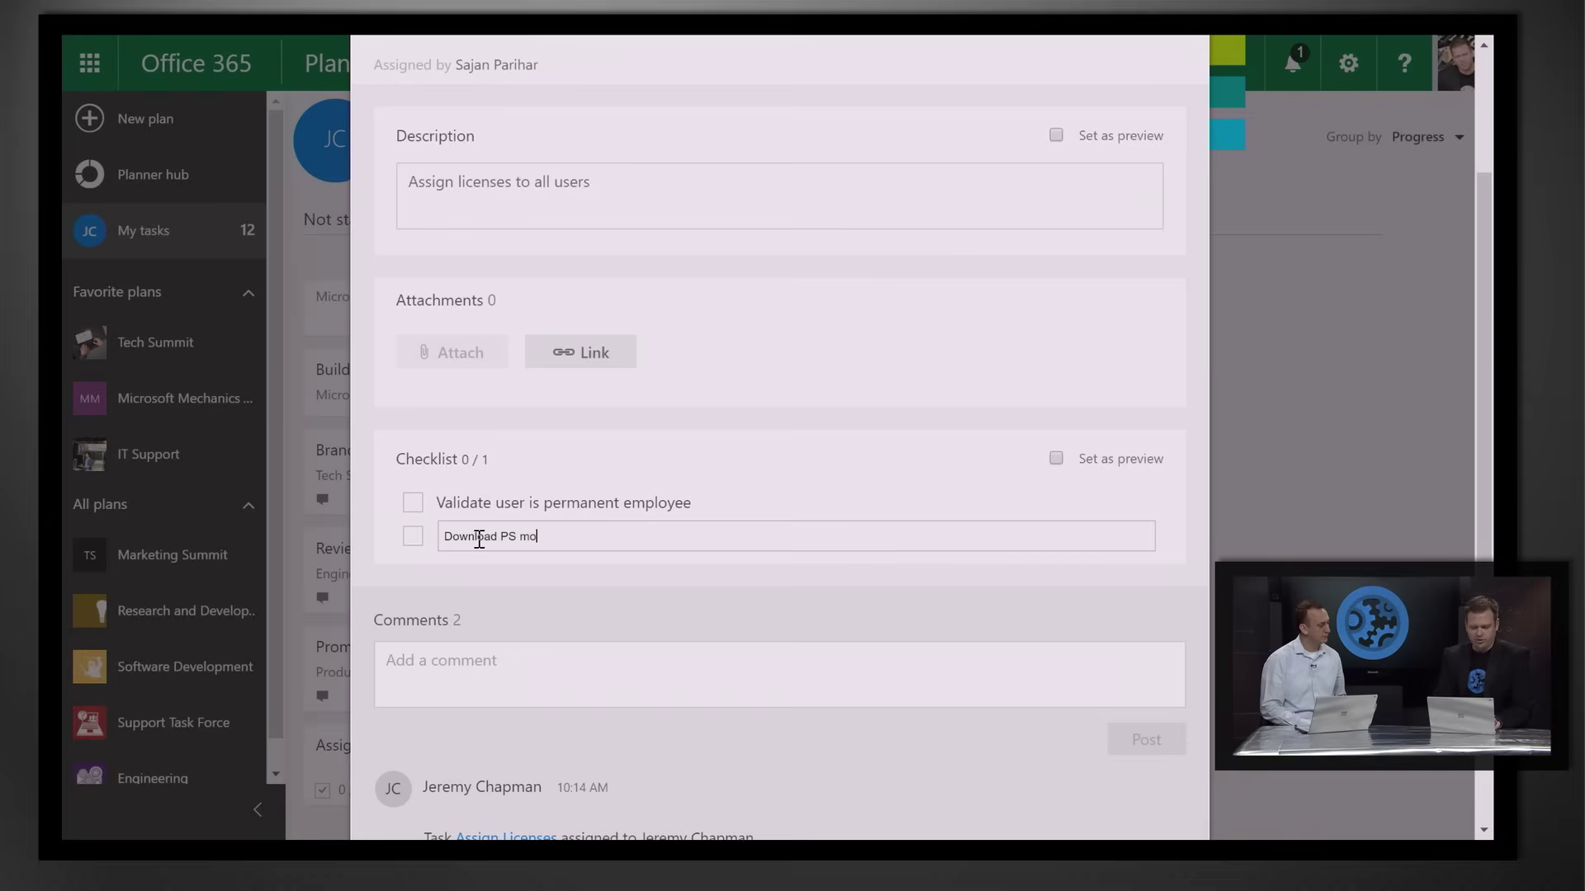
type("dule")
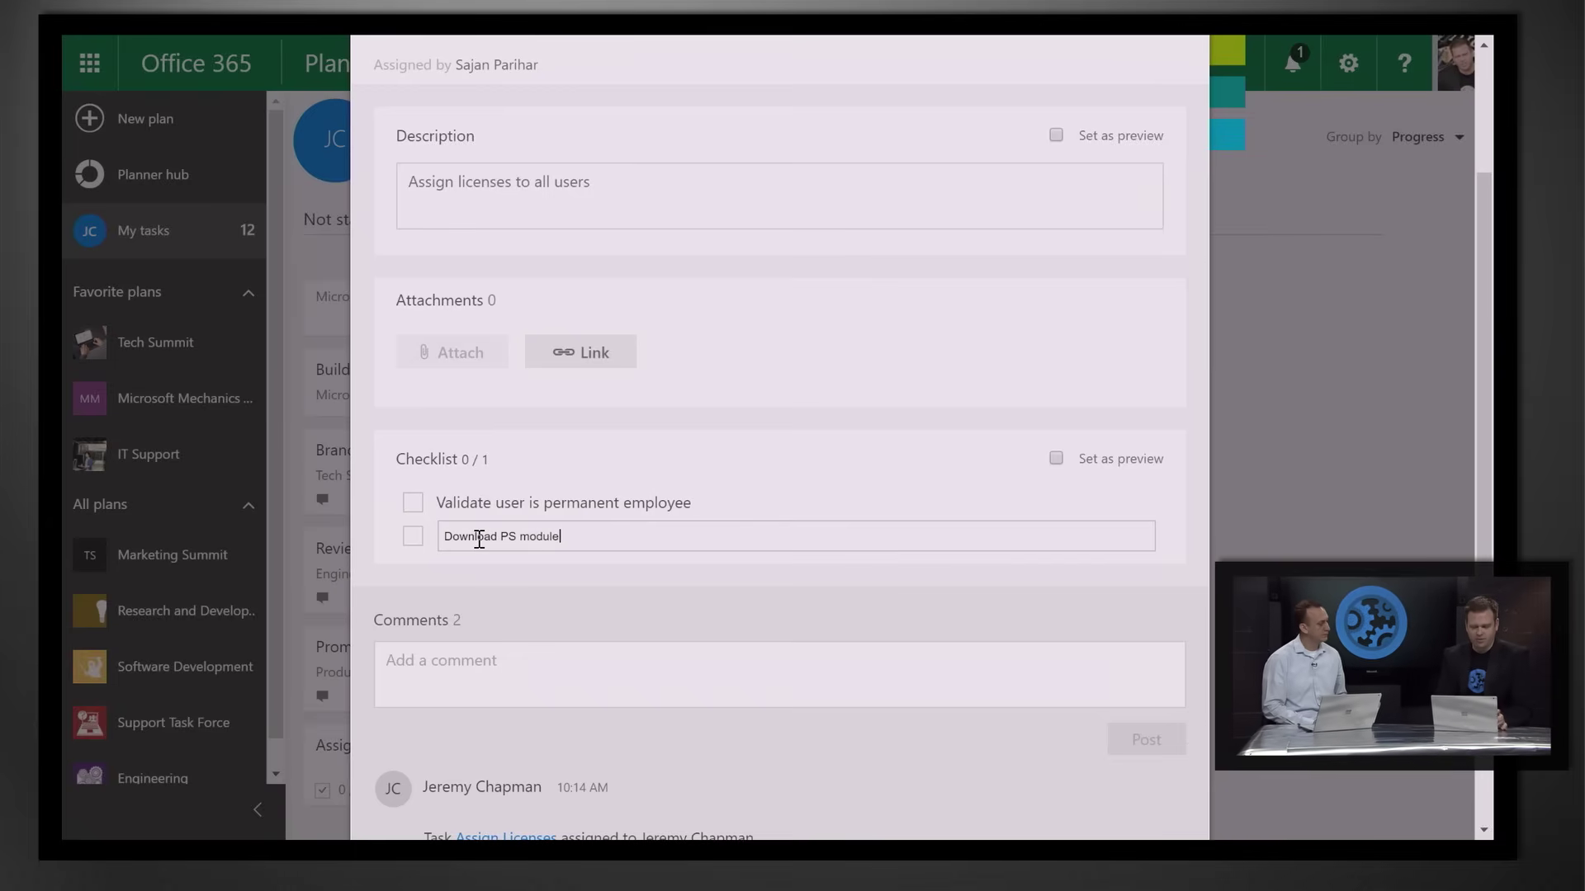
key("Return")
left_click(460, 571)
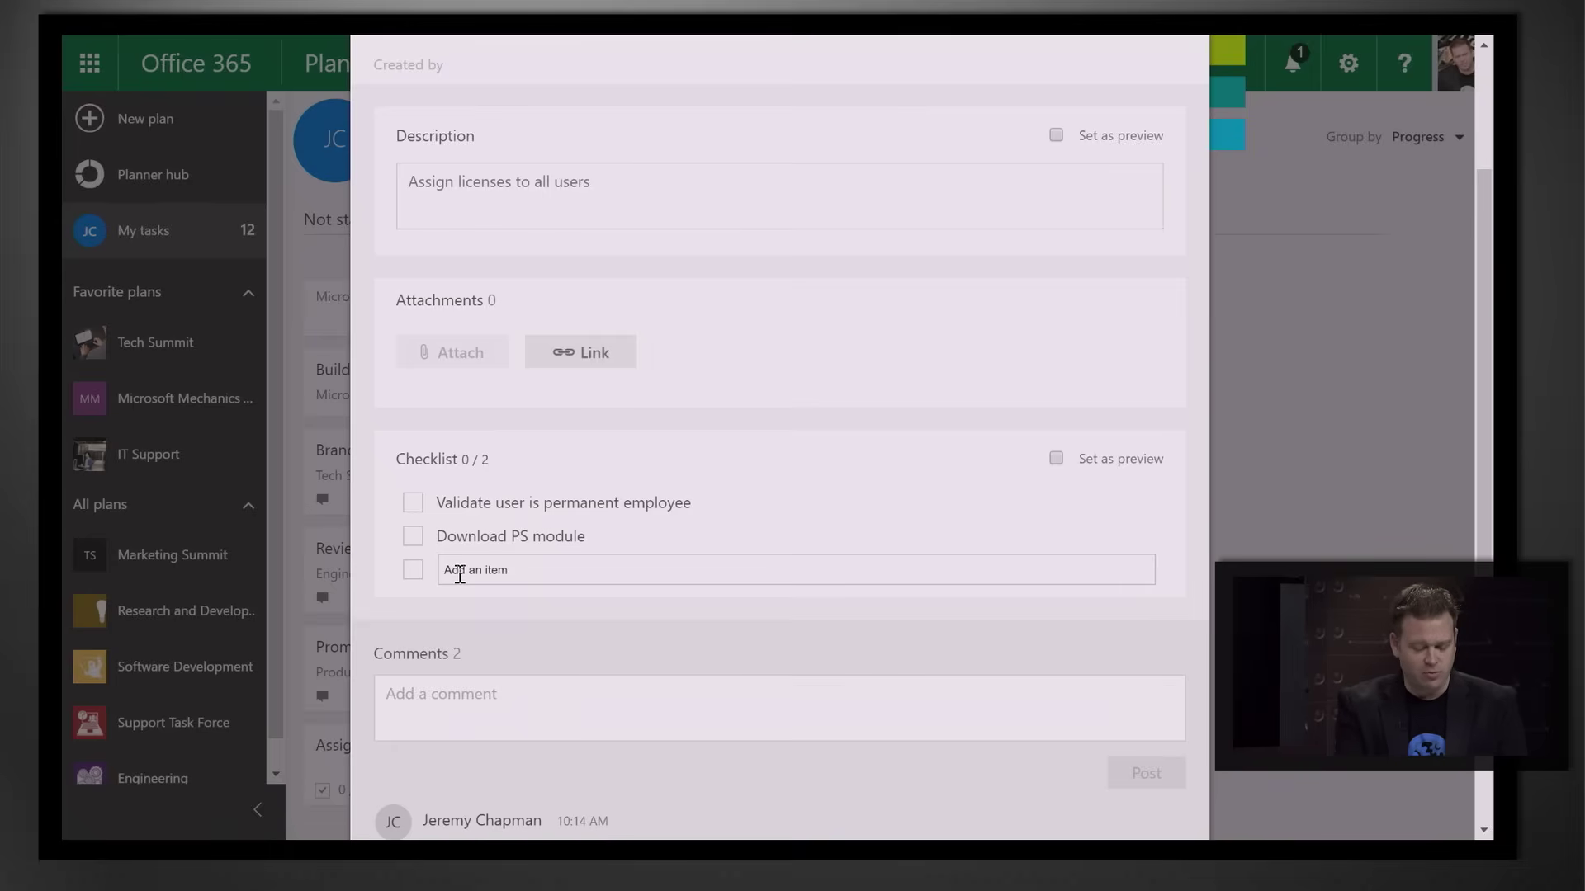
type("sers")
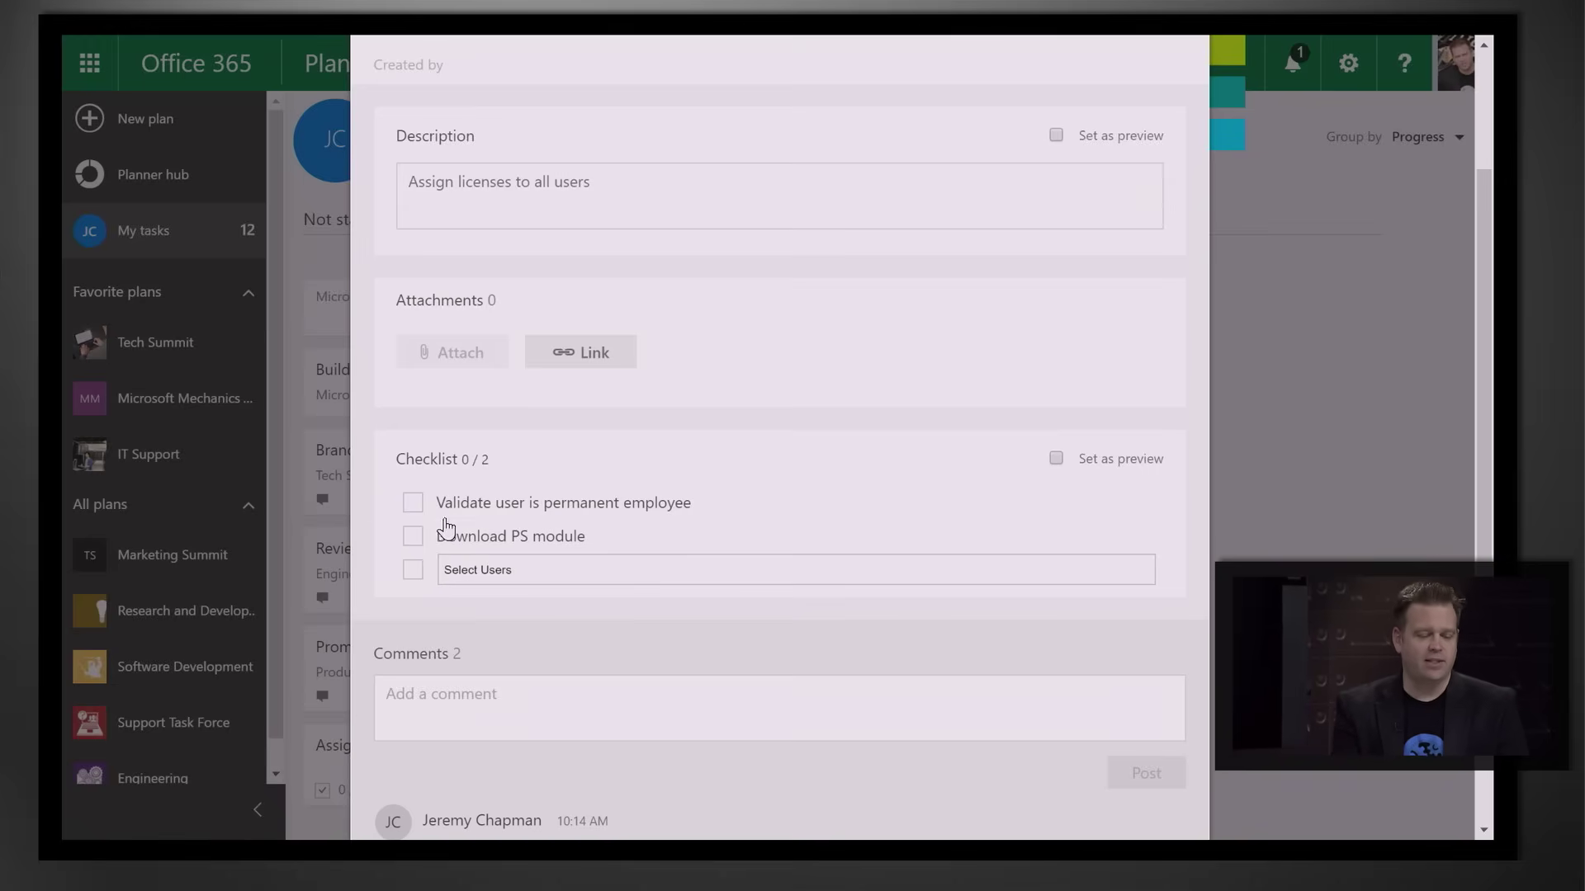
left_click(413, 503)
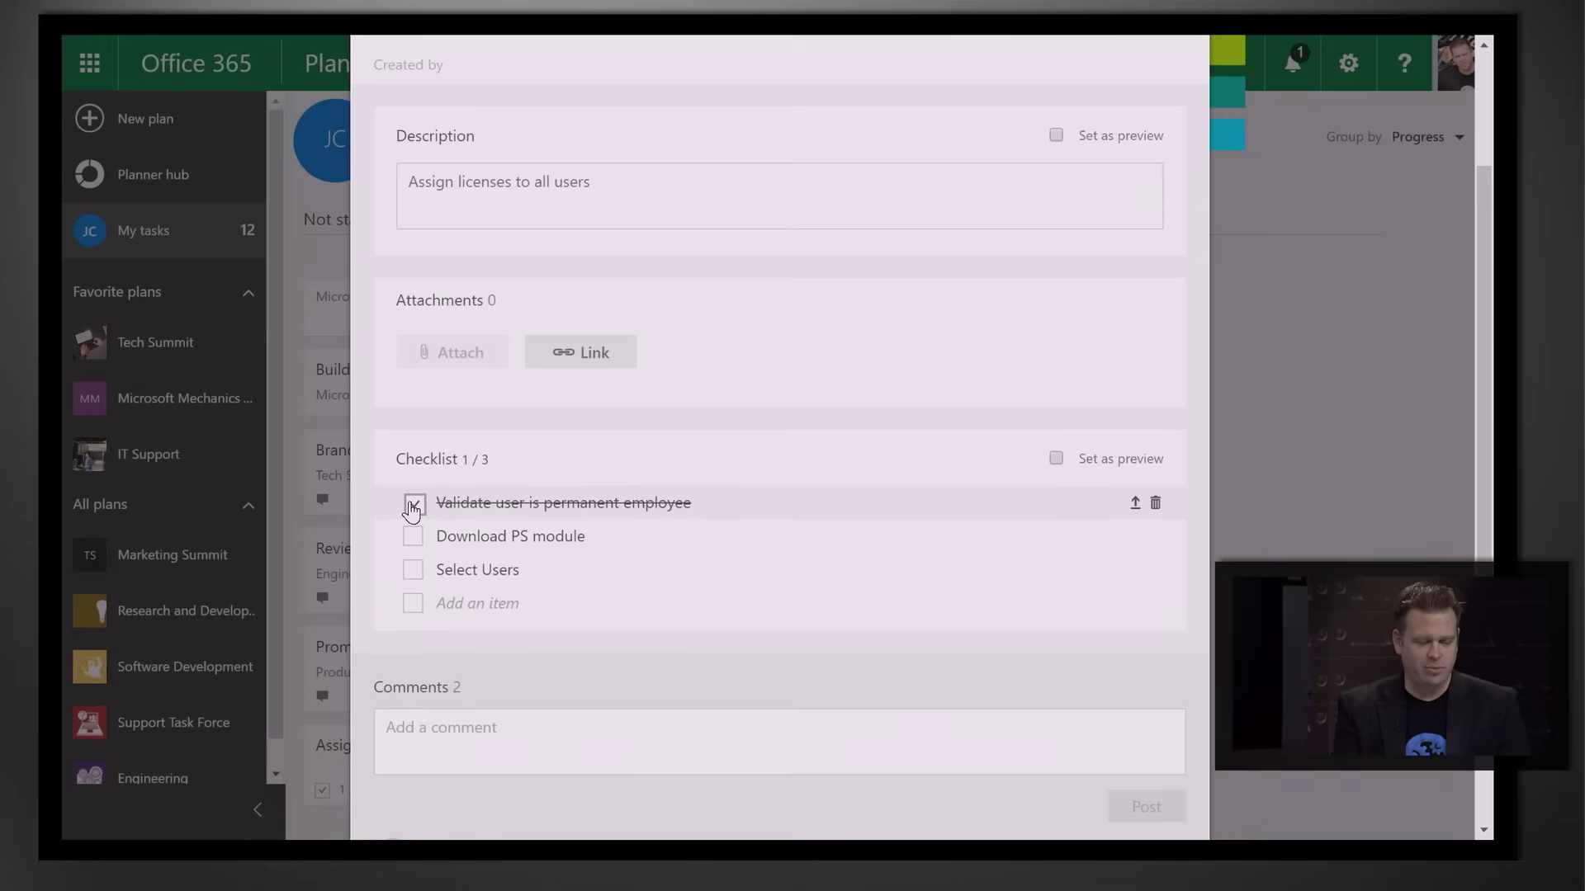
left_click(414, 537)
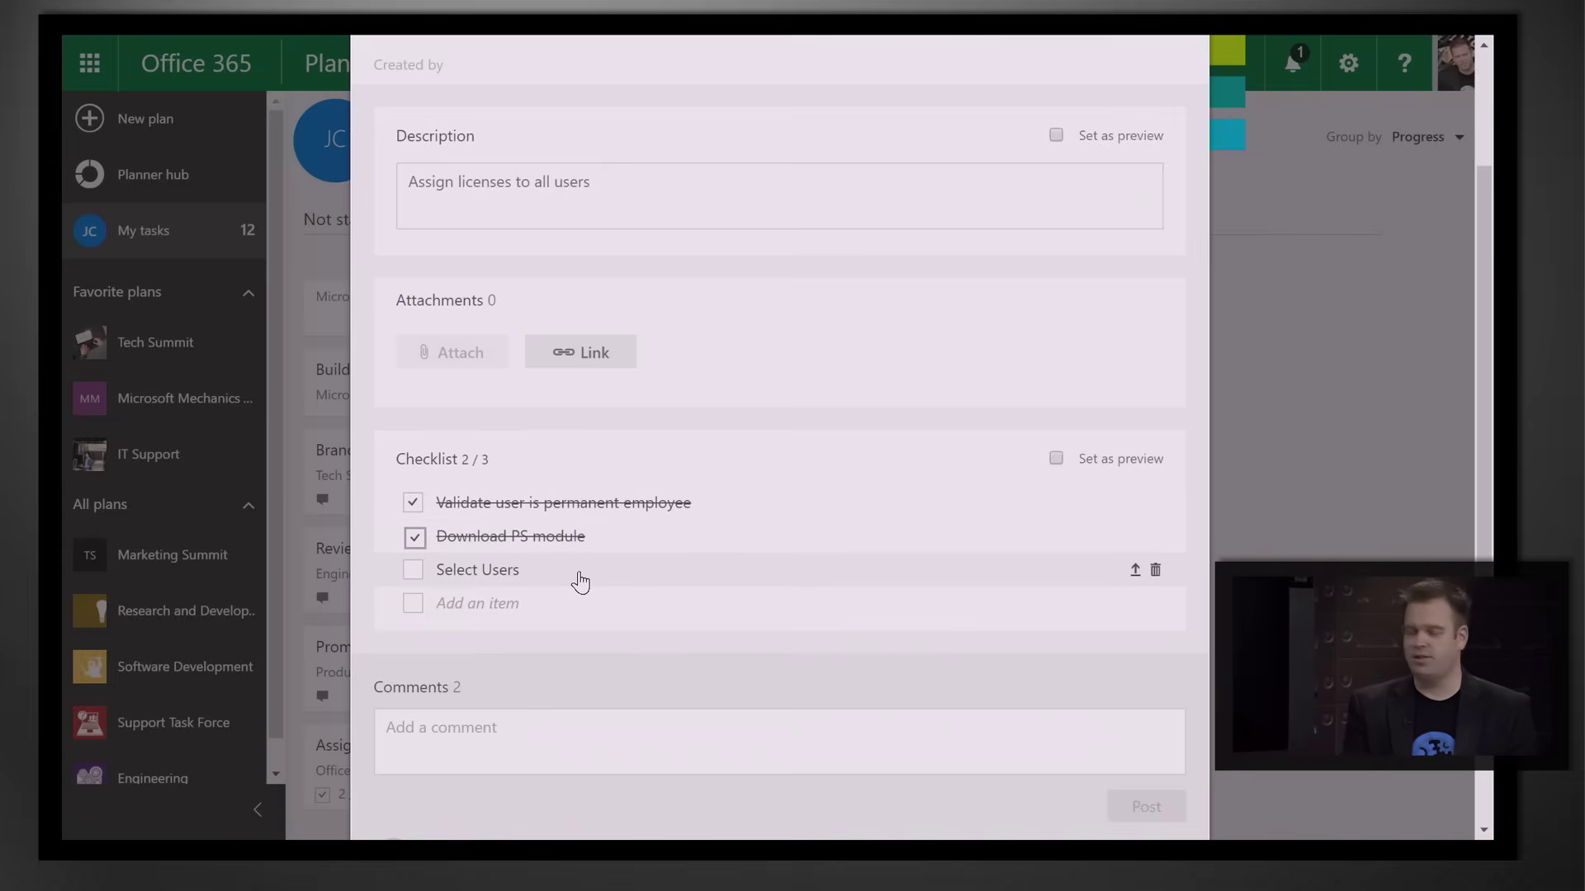
Close the task details and drag Assign Licenses into the In progress column
left_click(1351, 467)
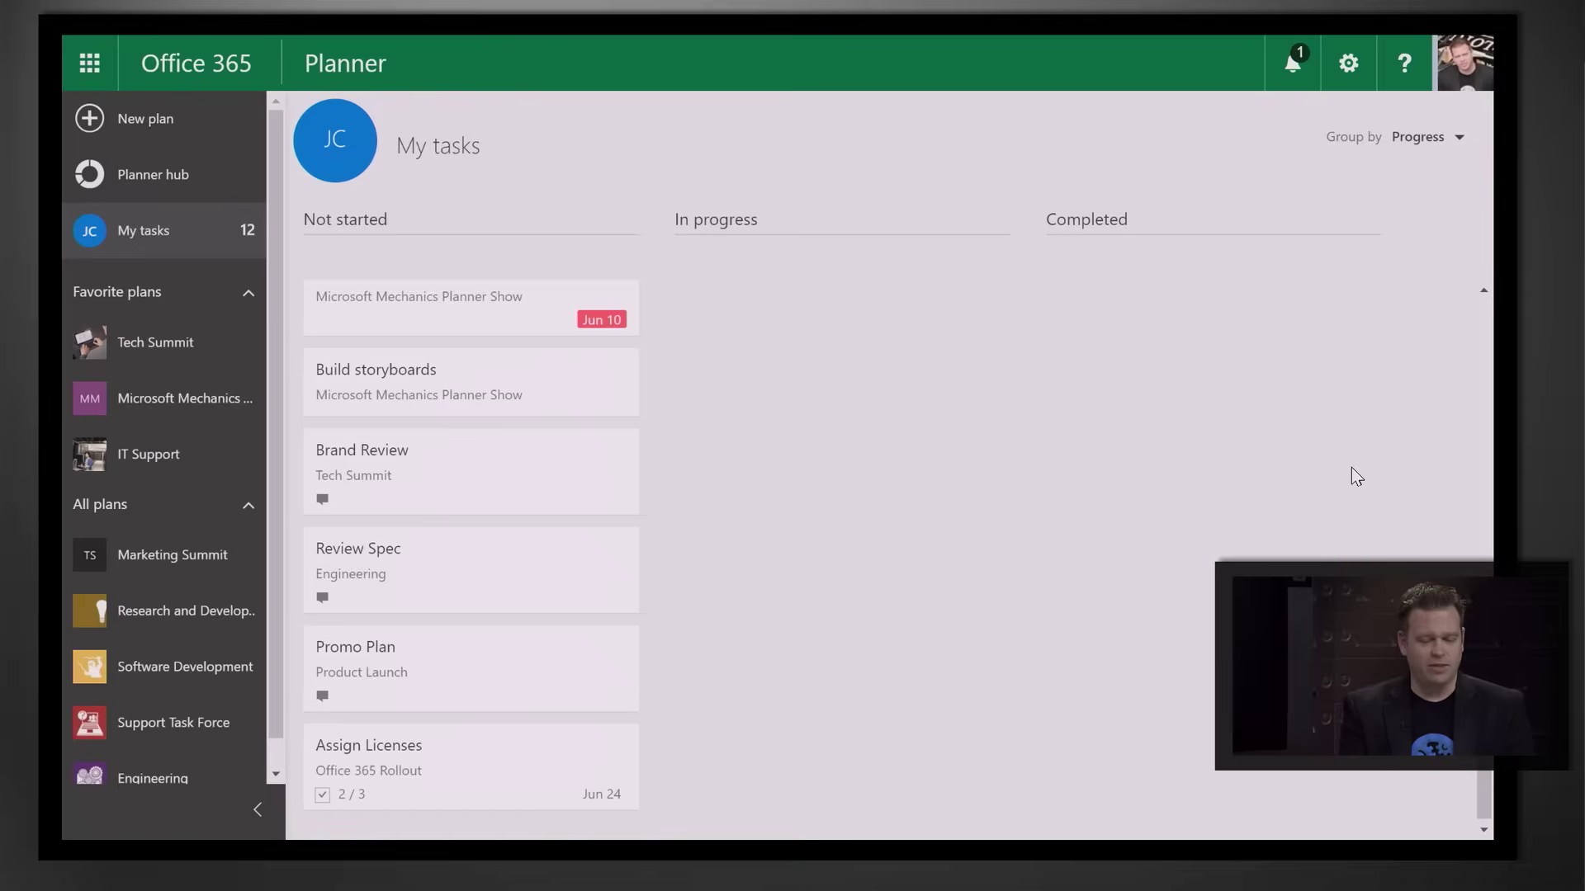
mouse_move(442, 806)
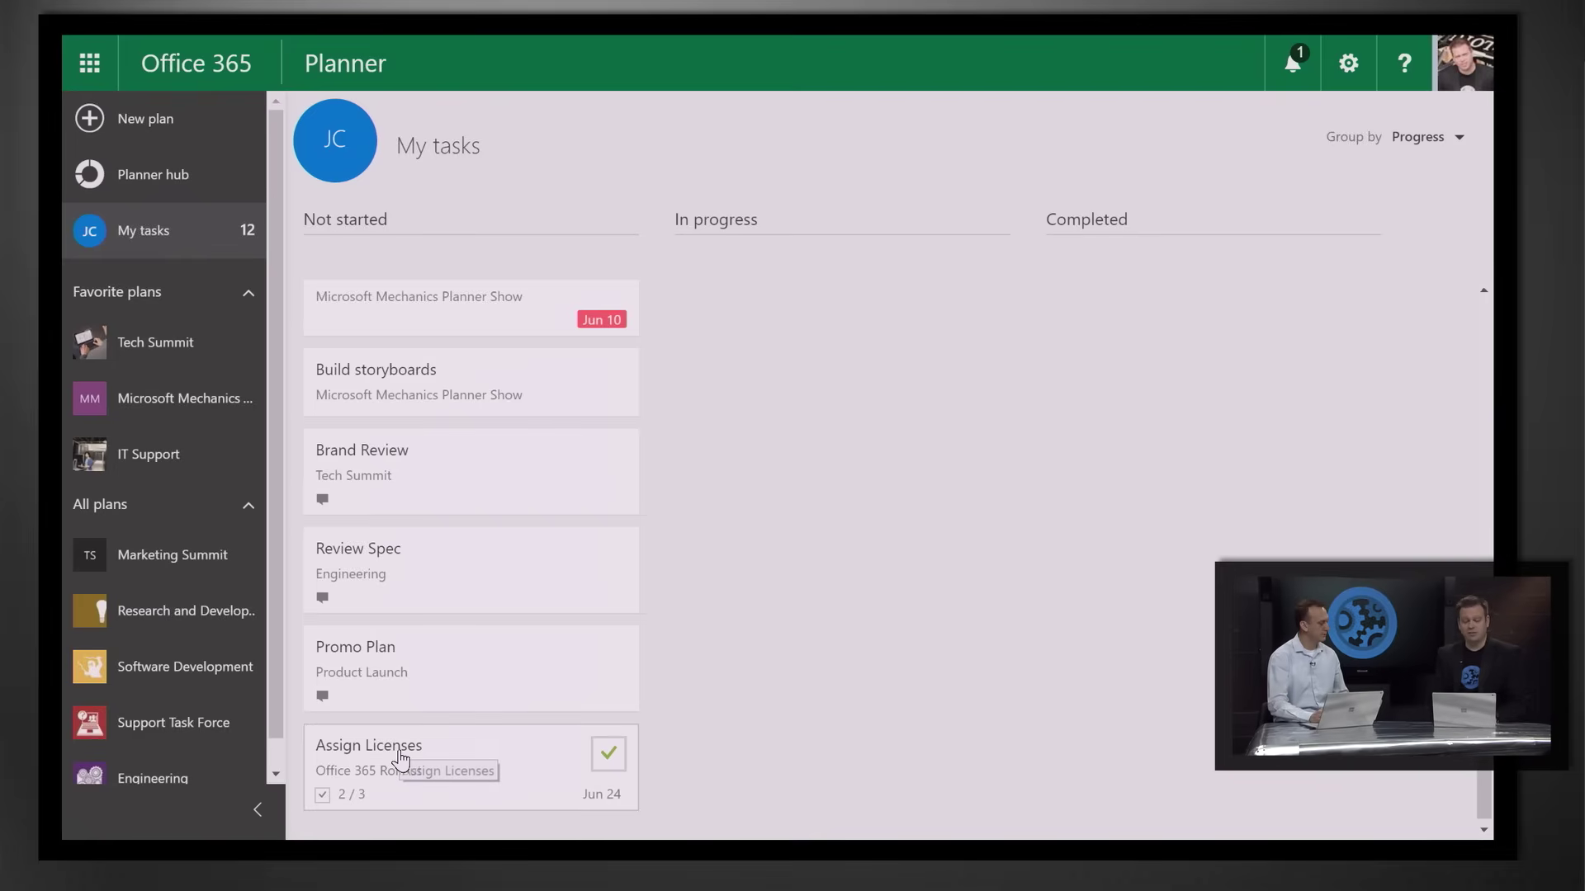
left_click_drag(400, 758, 788, 366)
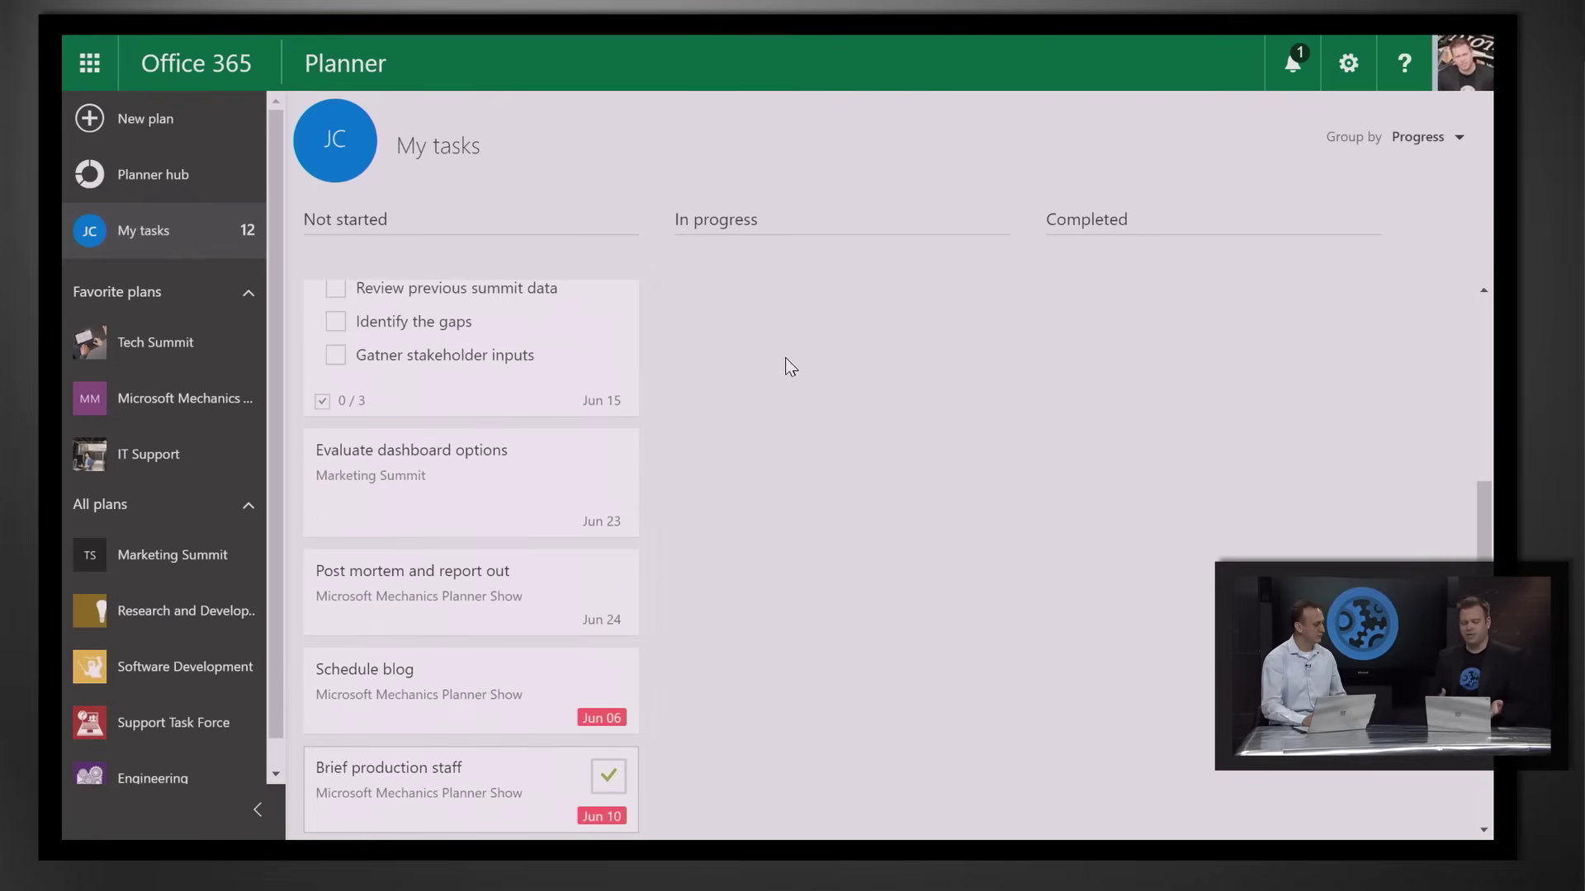
left_click_drag(1484, 512, 1482, 319)
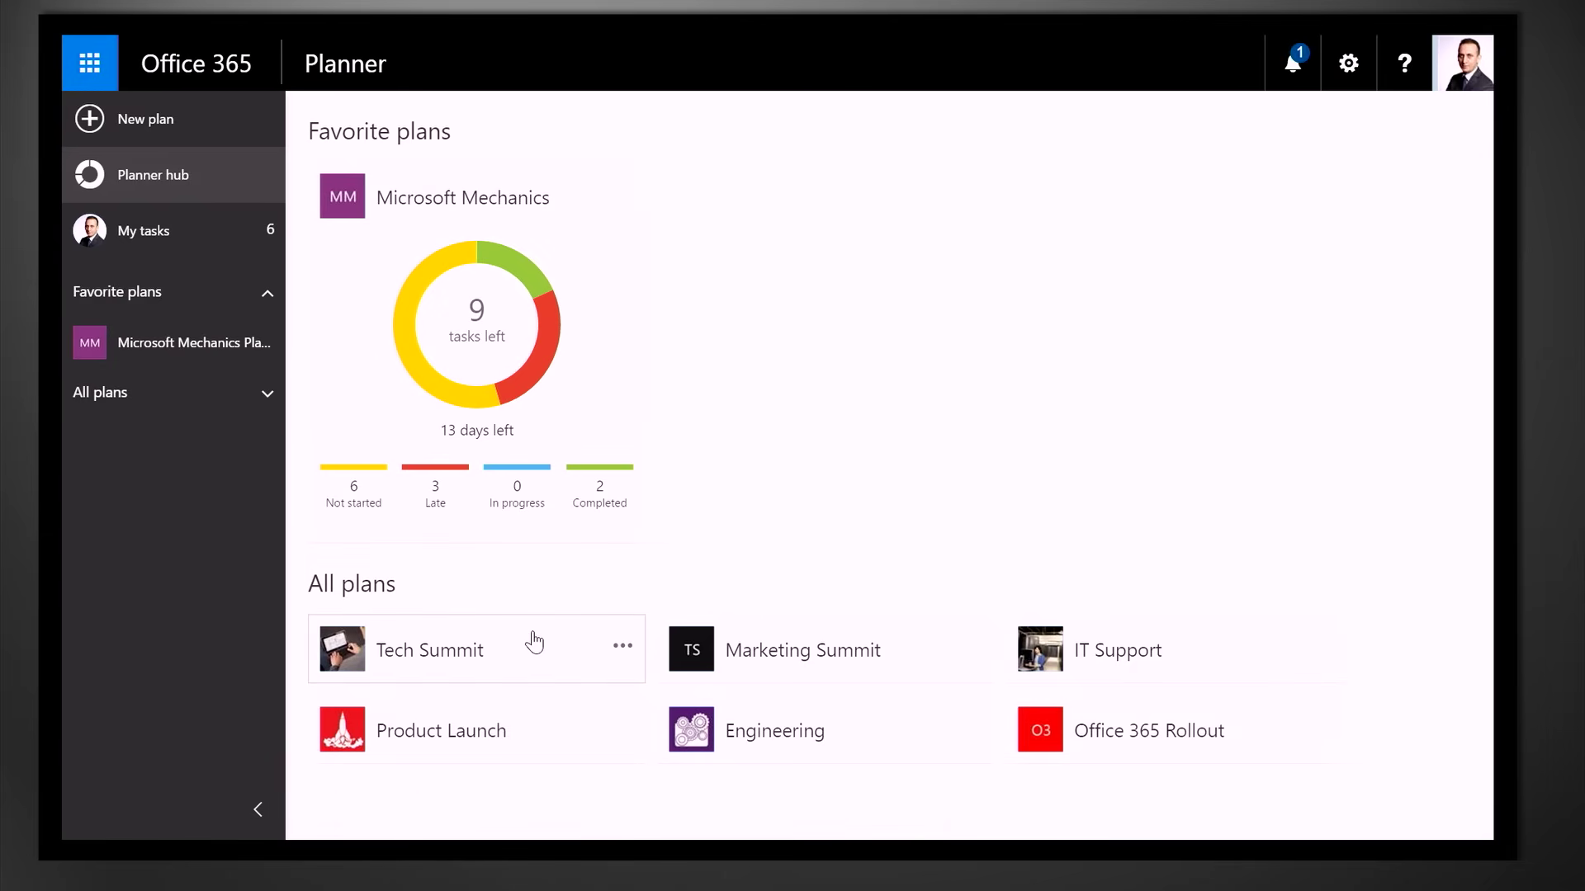
Add Tech Summit to the favourite plans and open its board
left_click(622, 647)
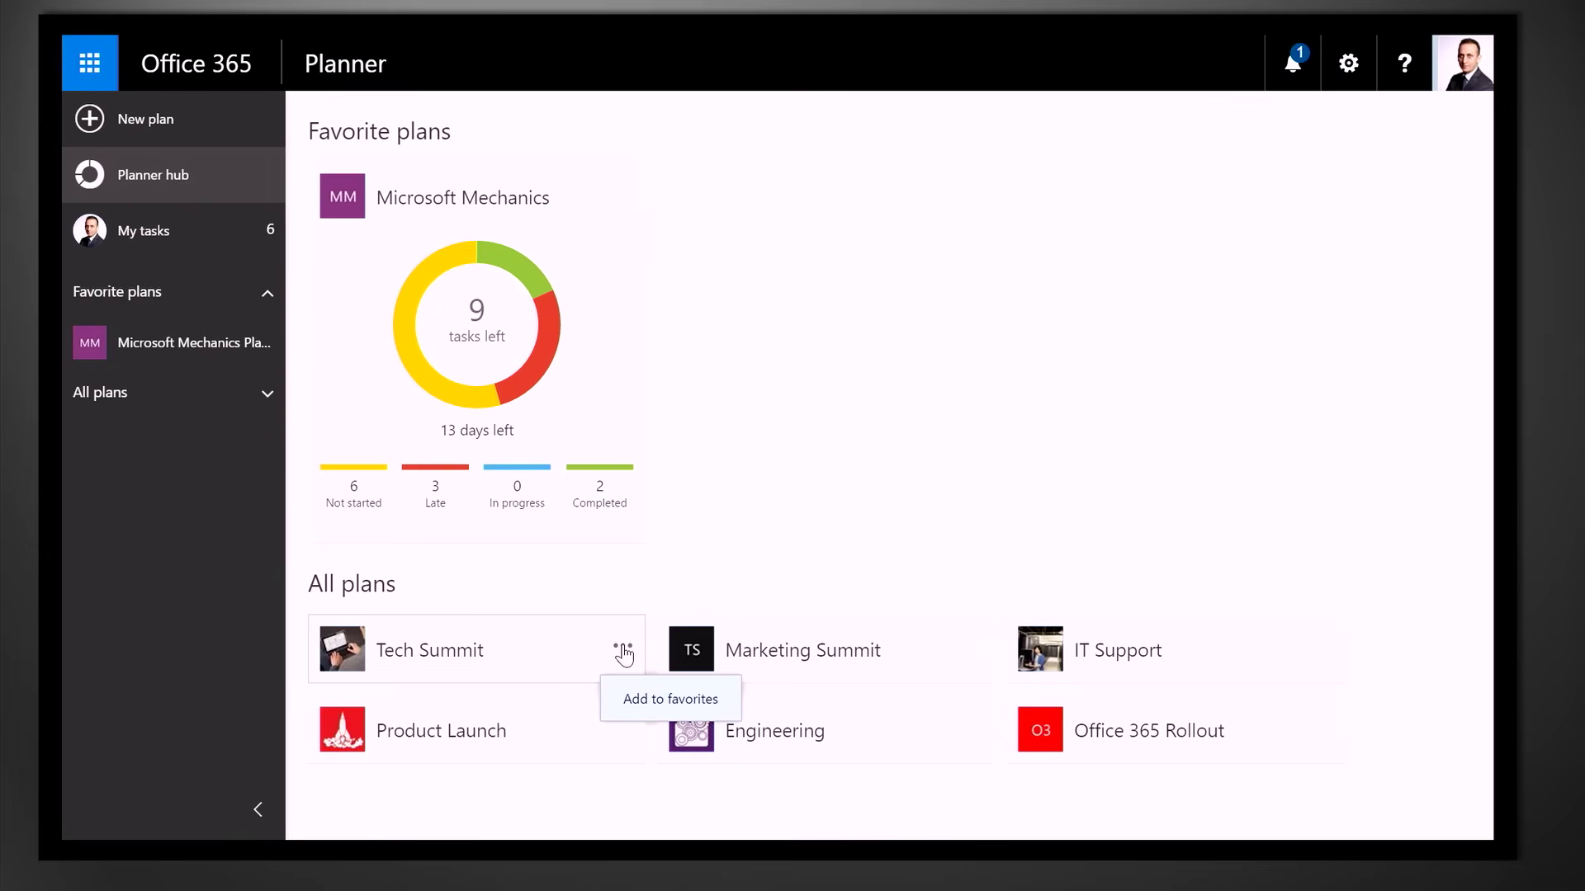
left_click(638, 704)
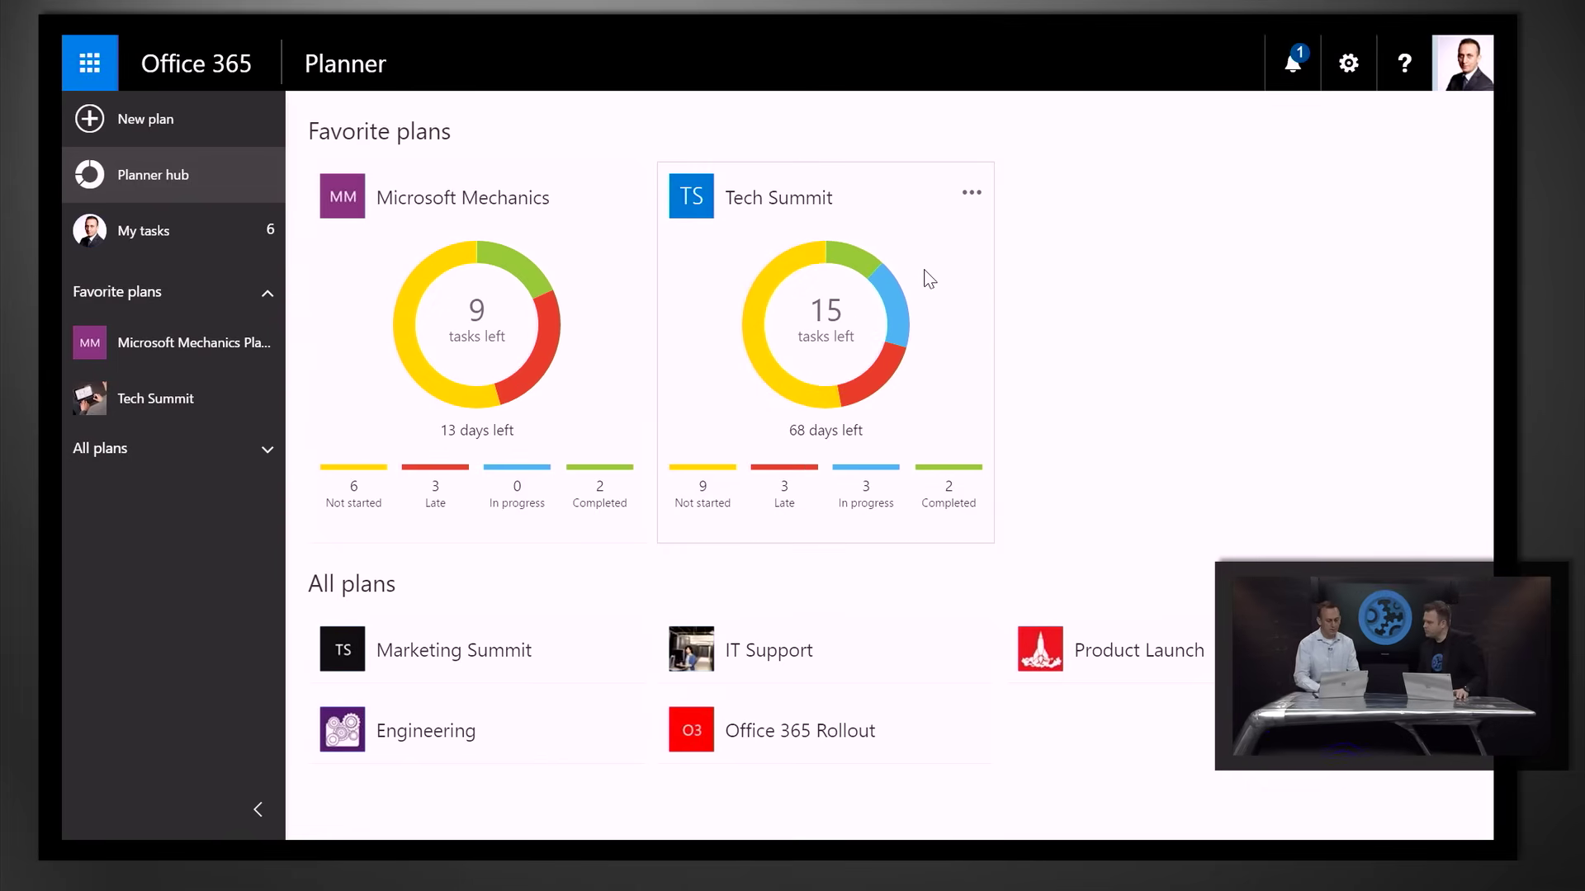
left_click(928, 279)
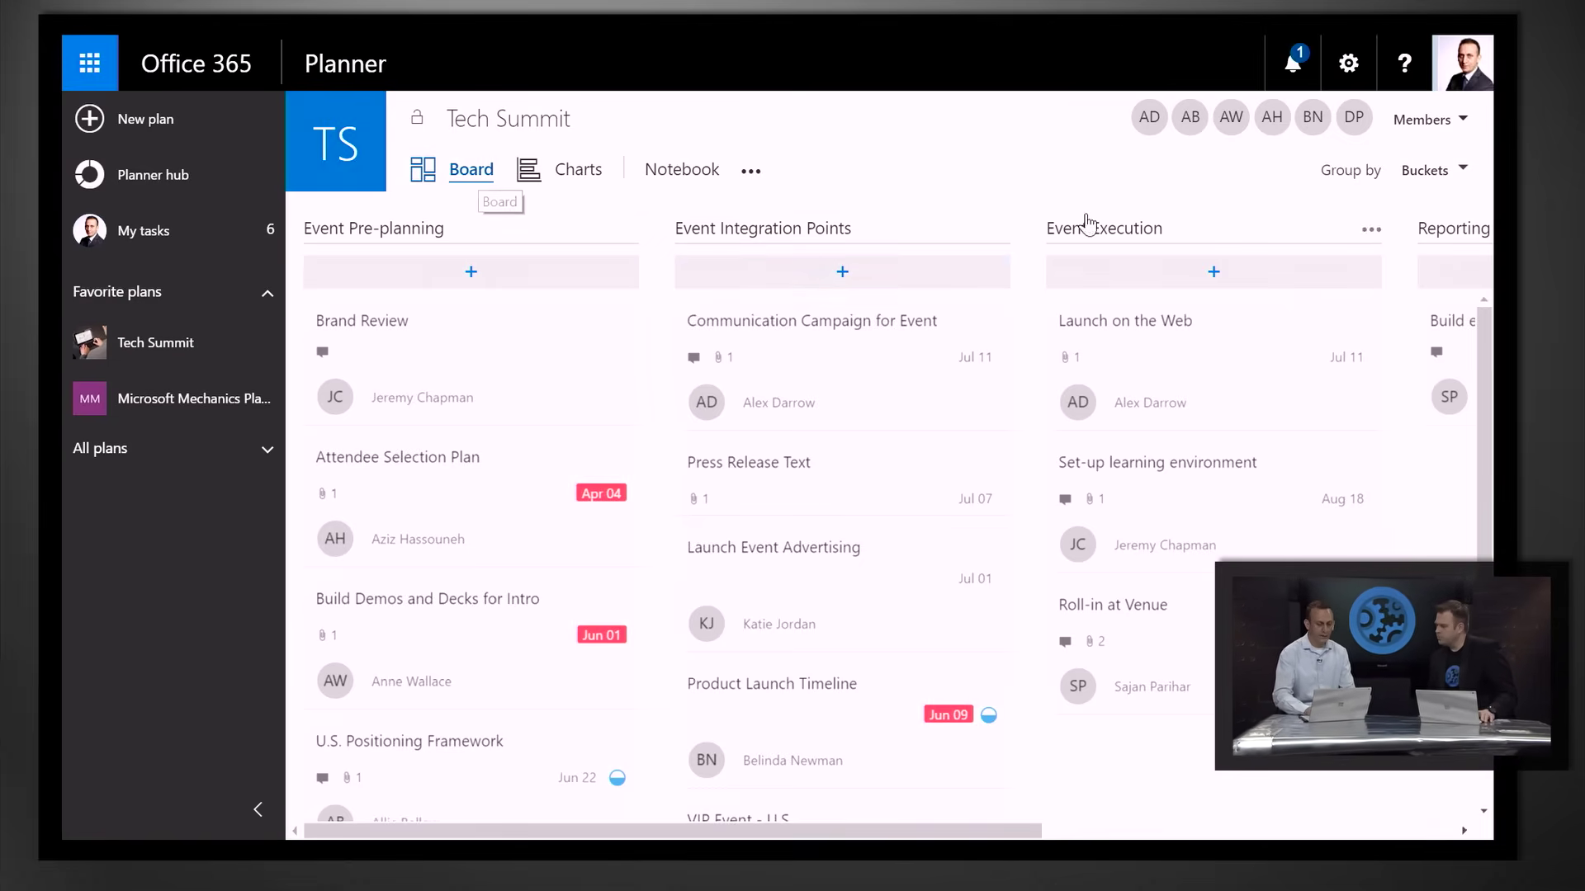
Group the Tech Summit board by Assigned to and scroll across the Unassigned and member columns
left_click(1396, 832)
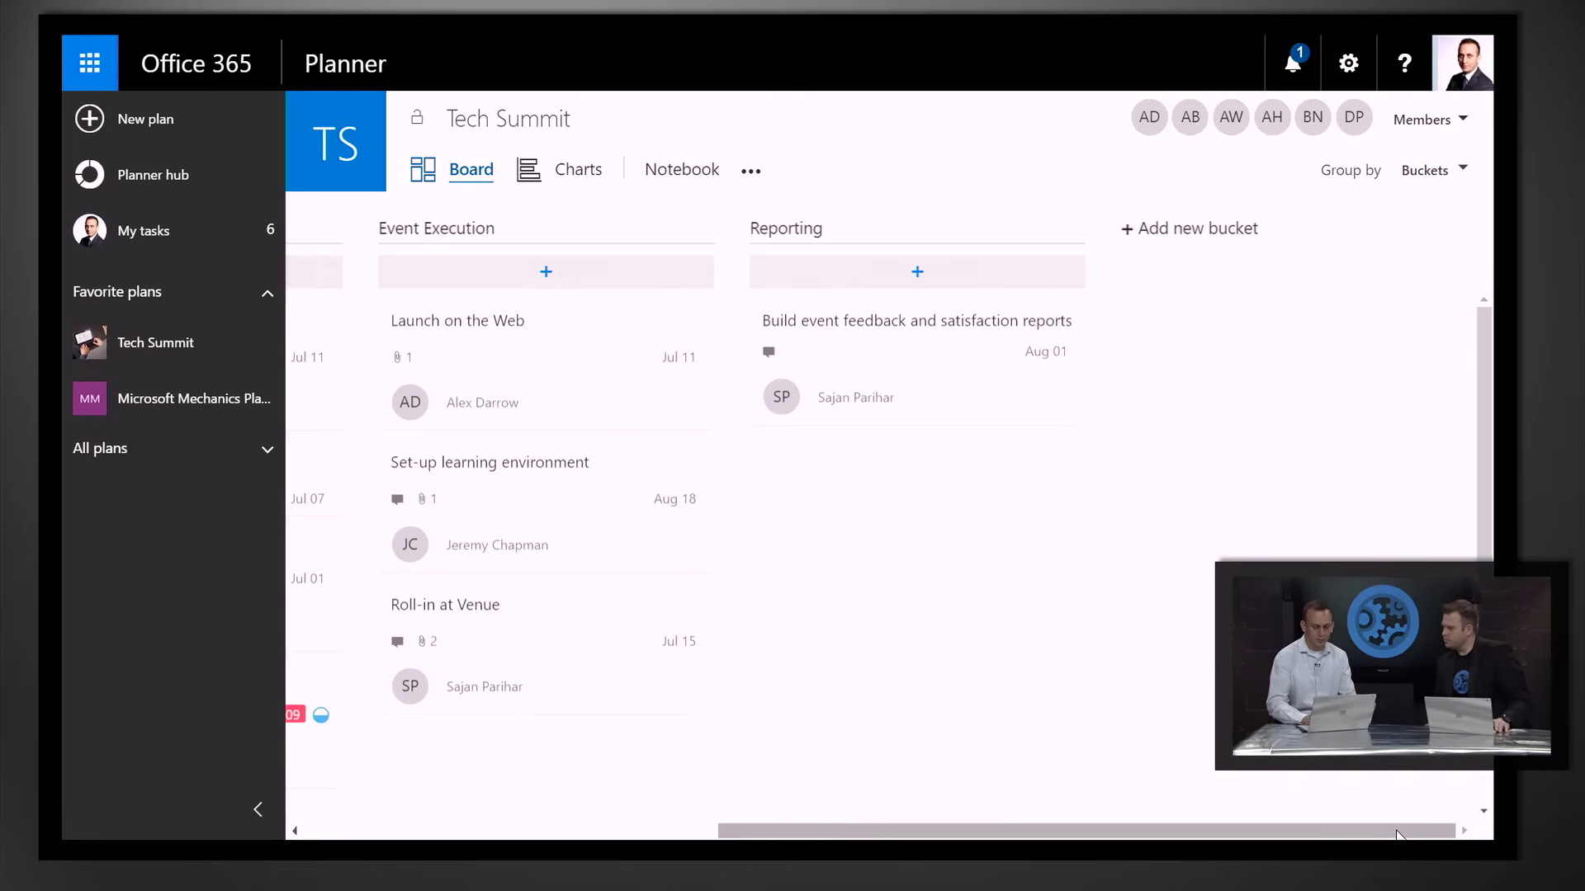
left_click(1465, 172)
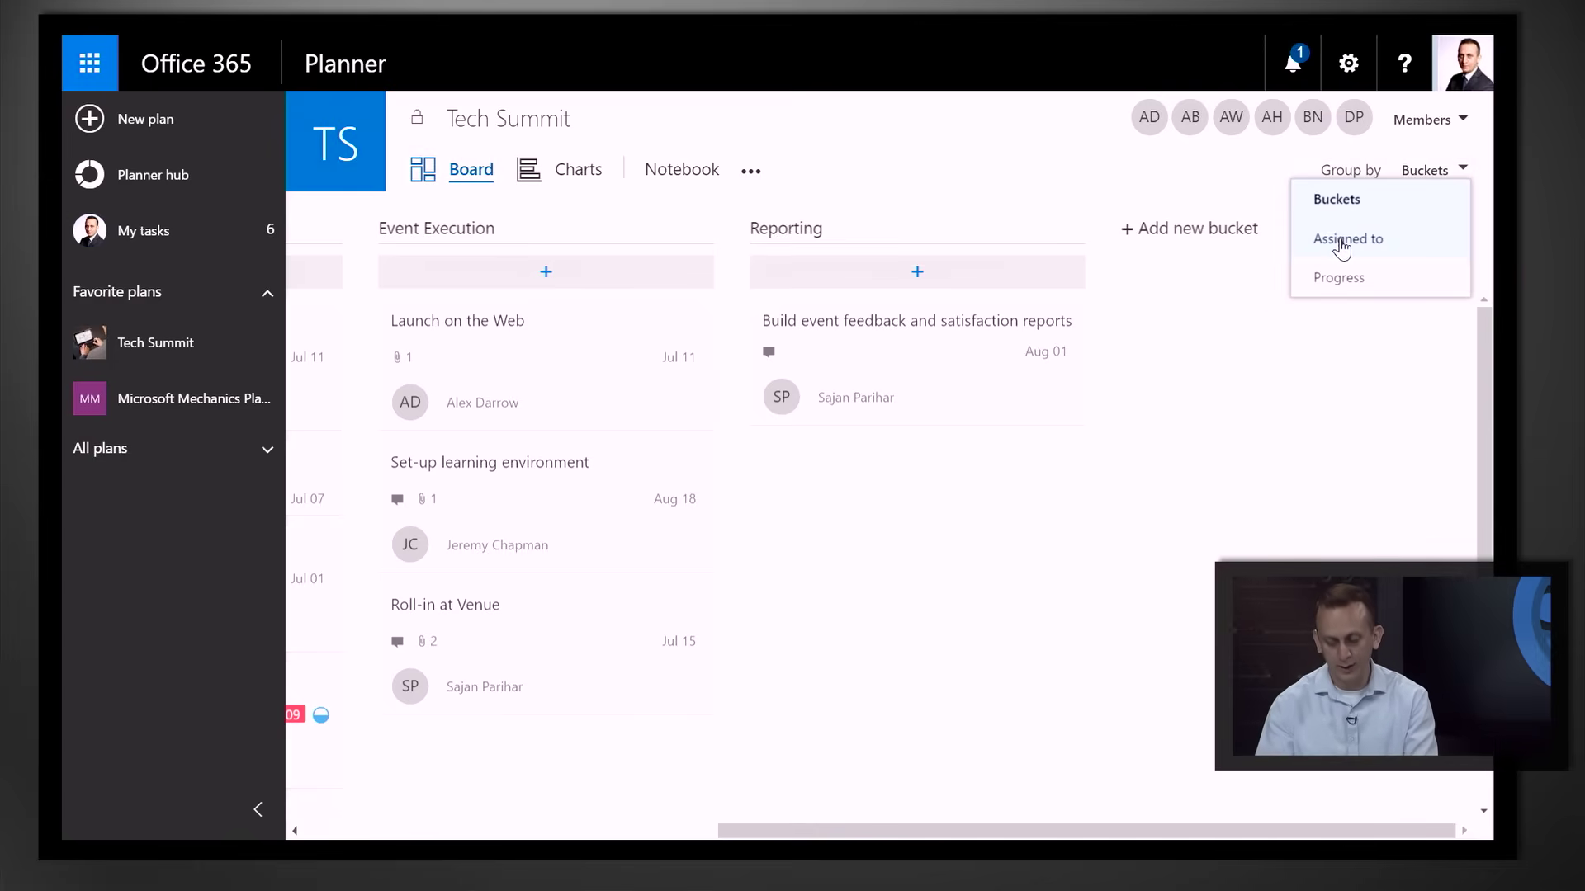
left_click(1342, 243)
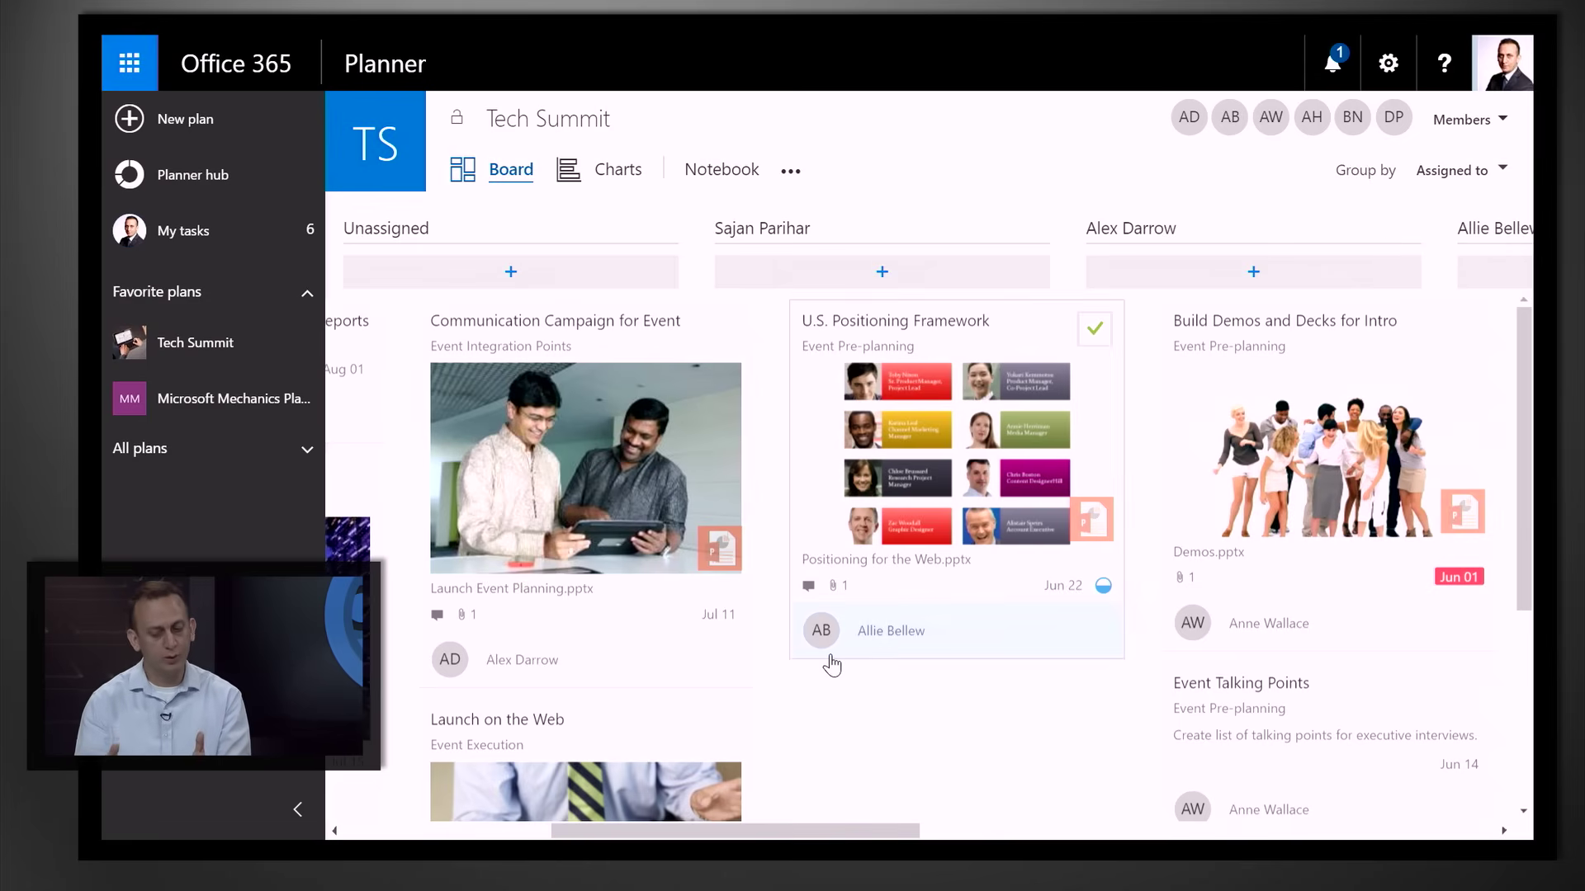
left_click(363, 826)
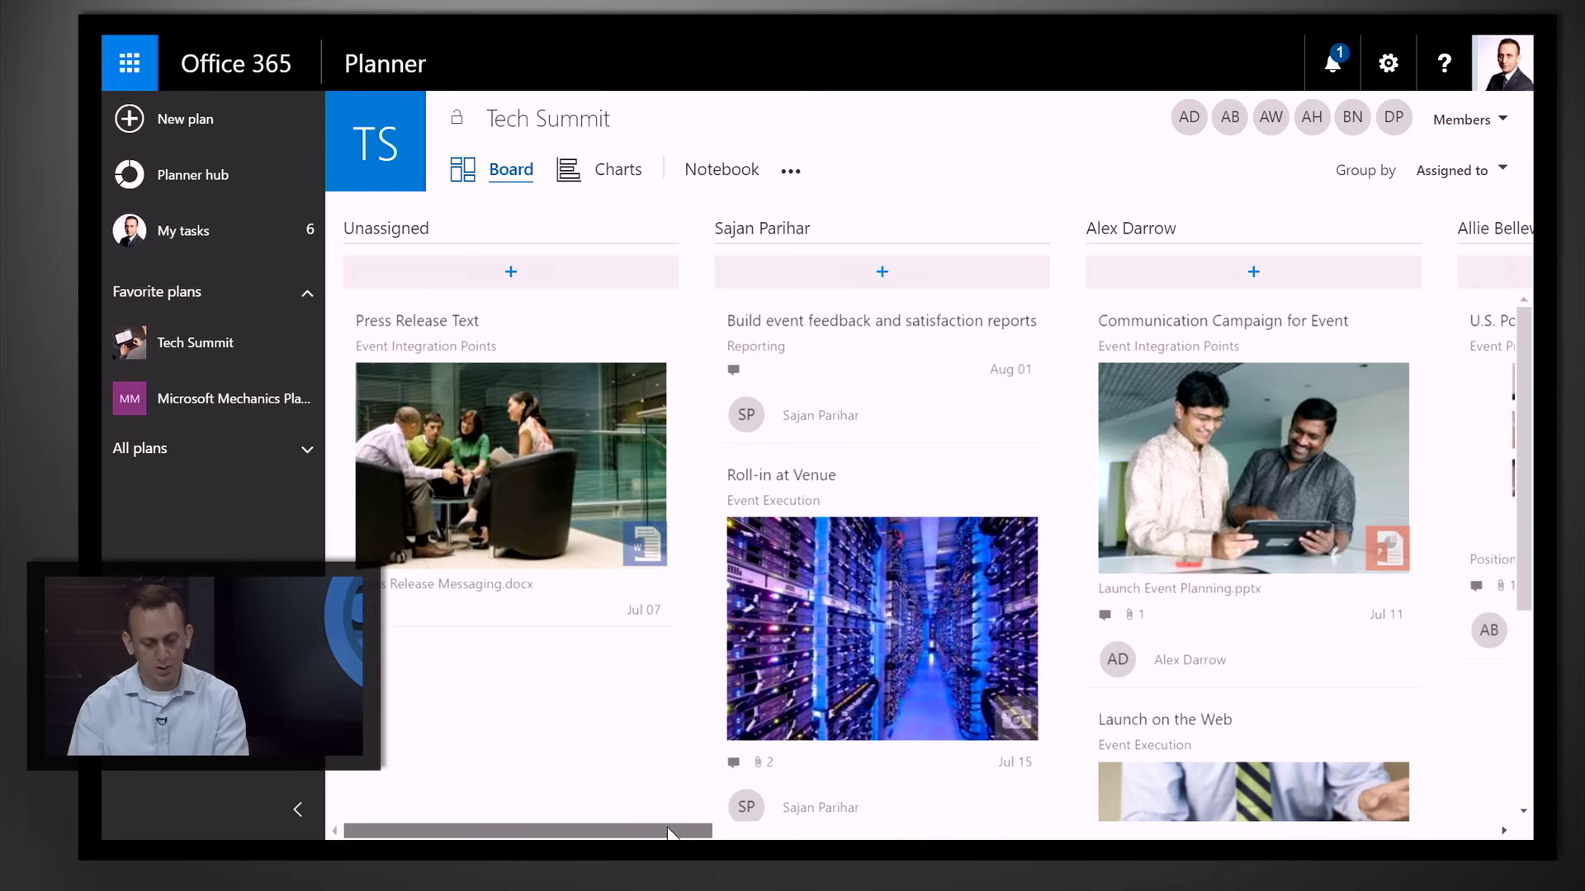
left_click_drag(668, 832, 1453, 817)
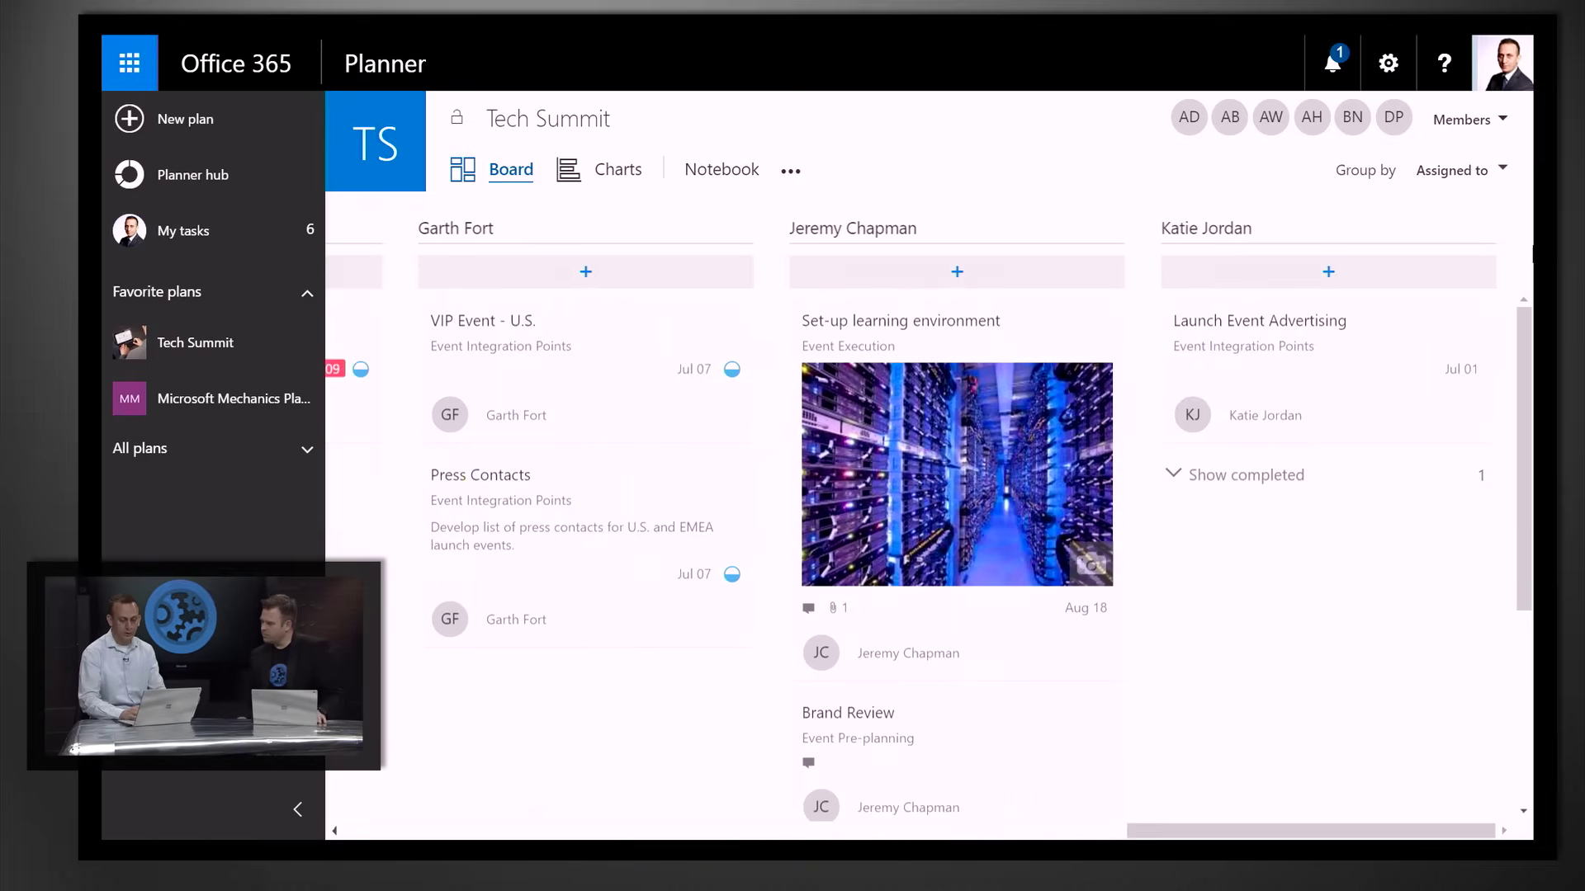
Group the board by Progress and tick VIP Event - U.S. as completed
left_click(1503, 170)
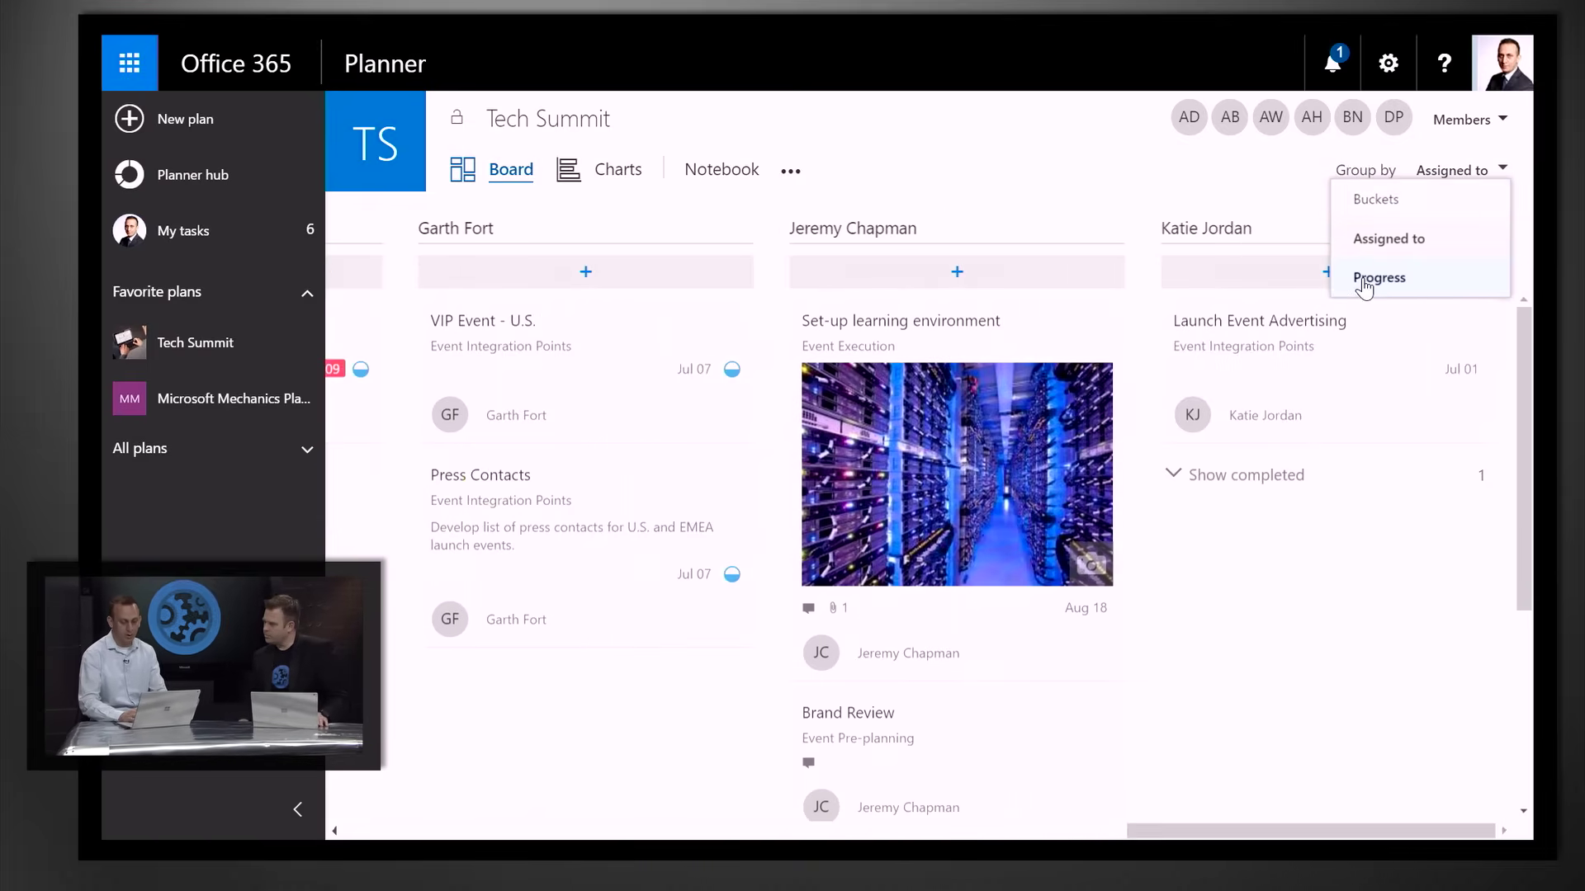
left_click(1361, 278)
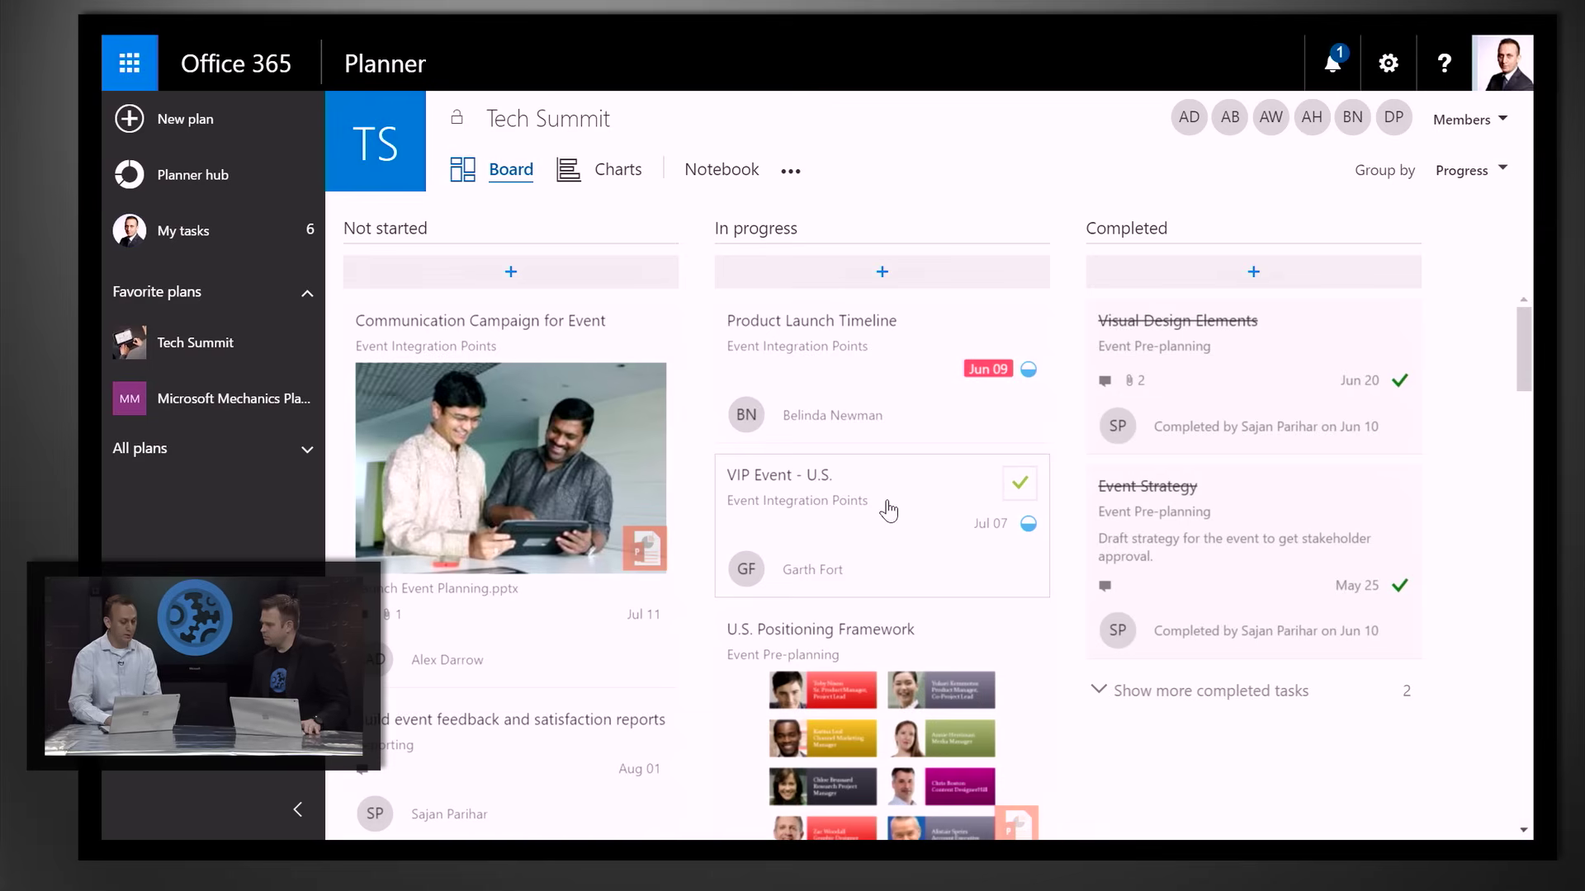
left_click(1019, 489)
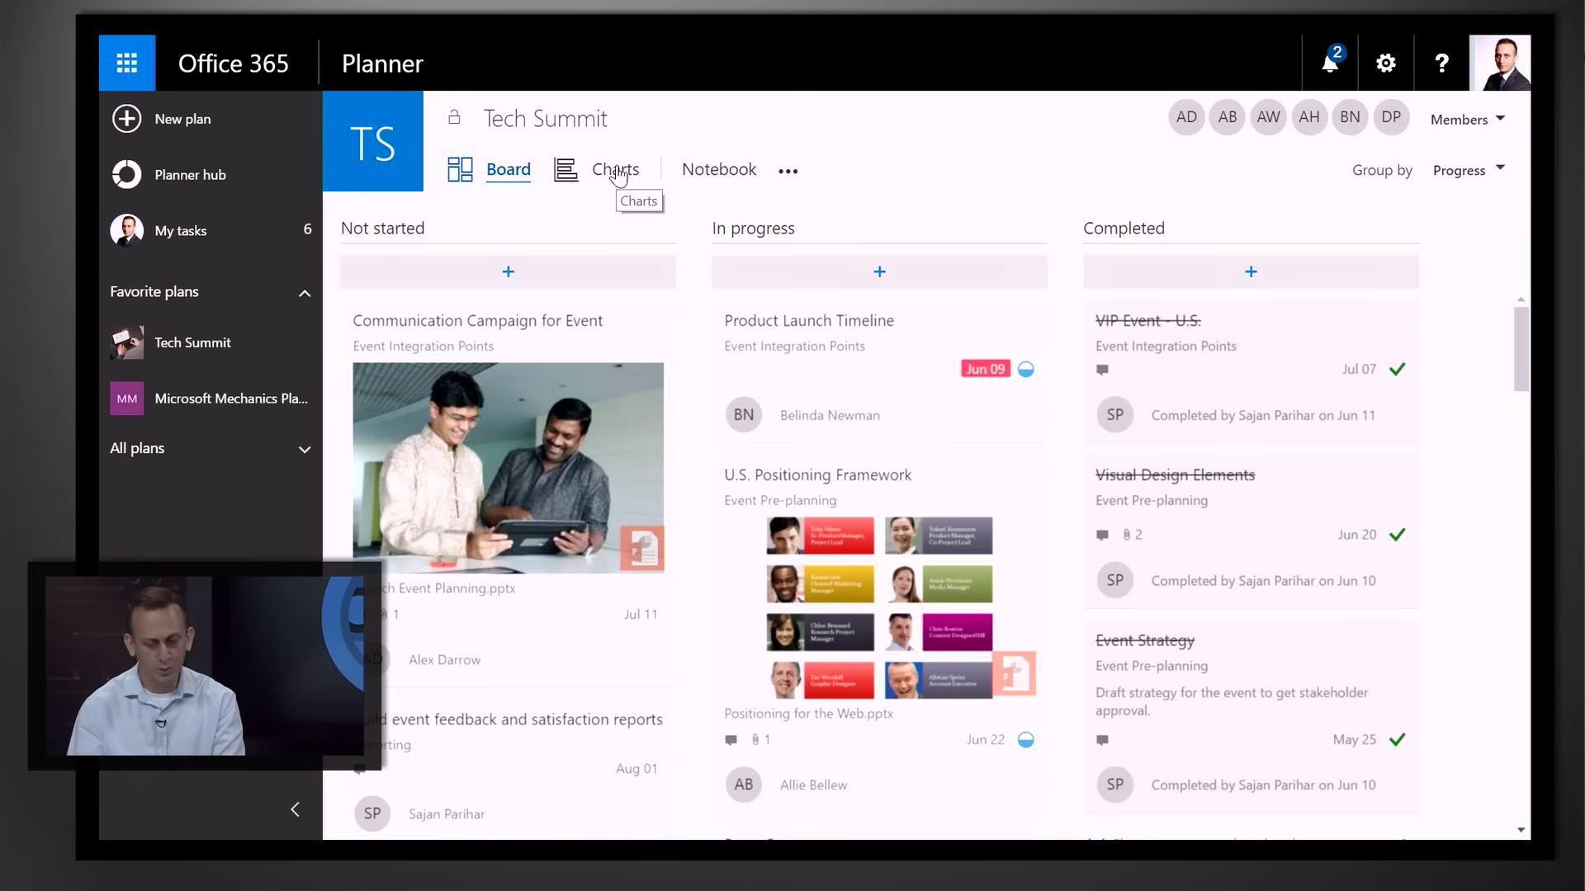
Show the Tech Summit charts and filter the task list with a member's red Late bar
left_click(618, 172)
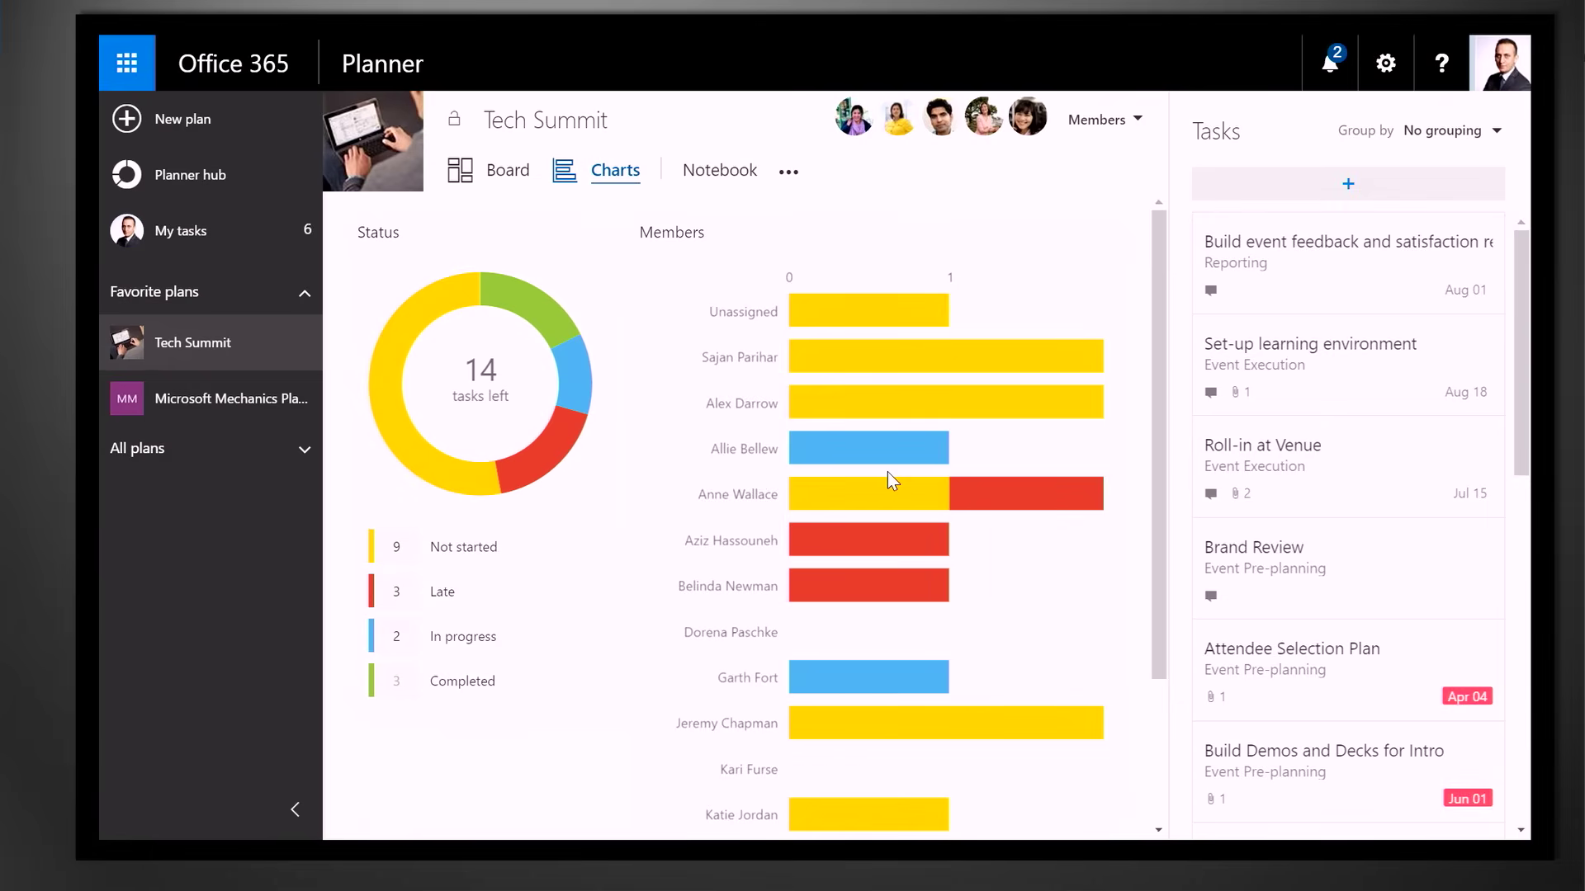
mouse_move(1081, 485)
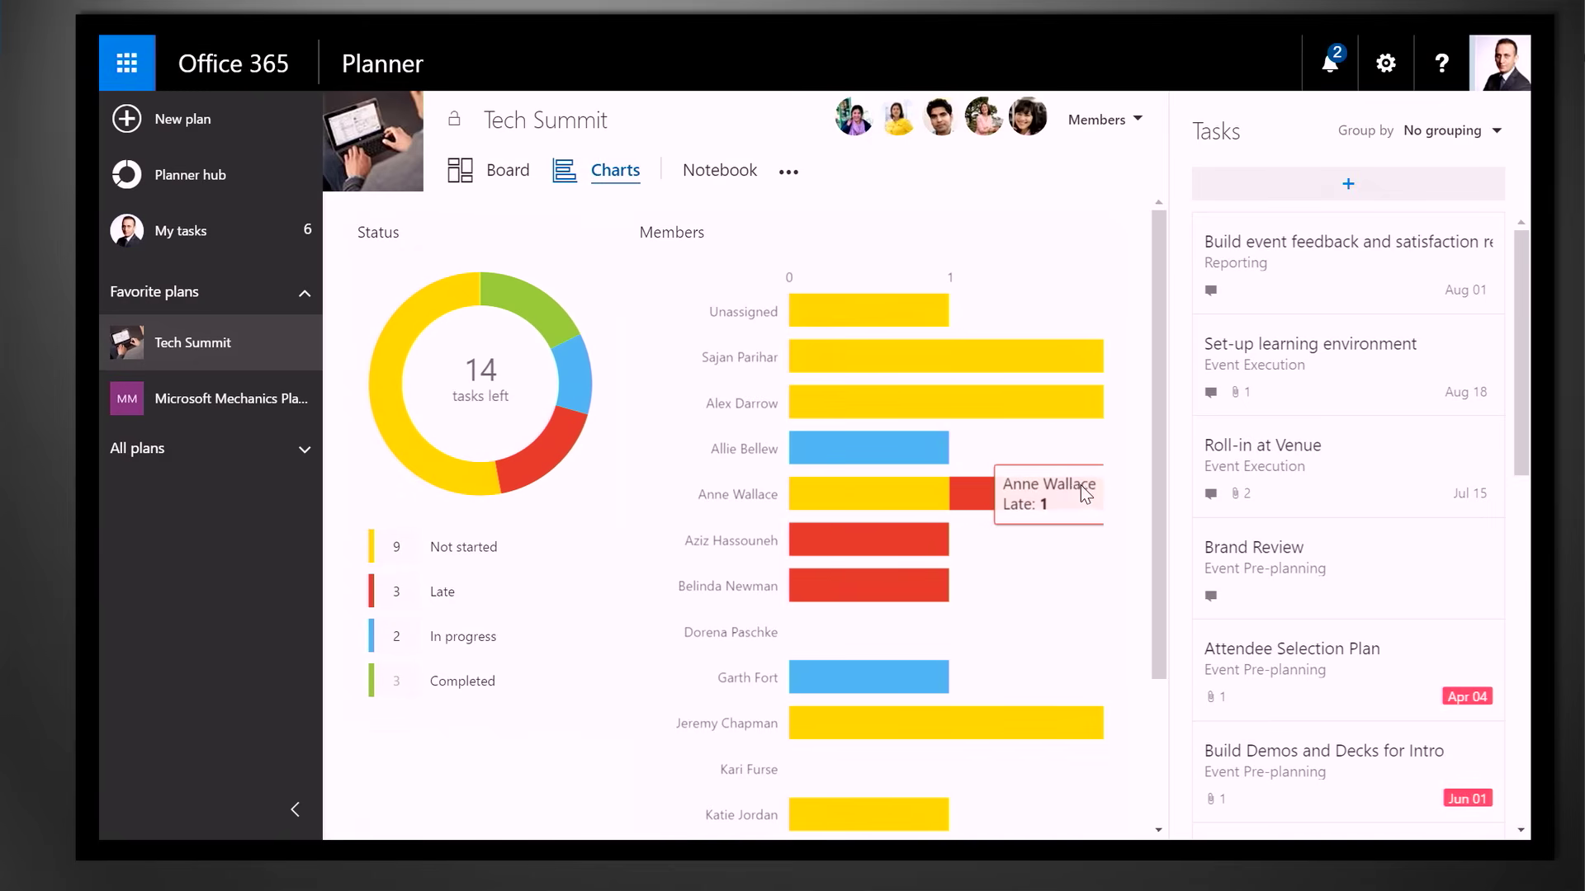
left_click(988, 512)
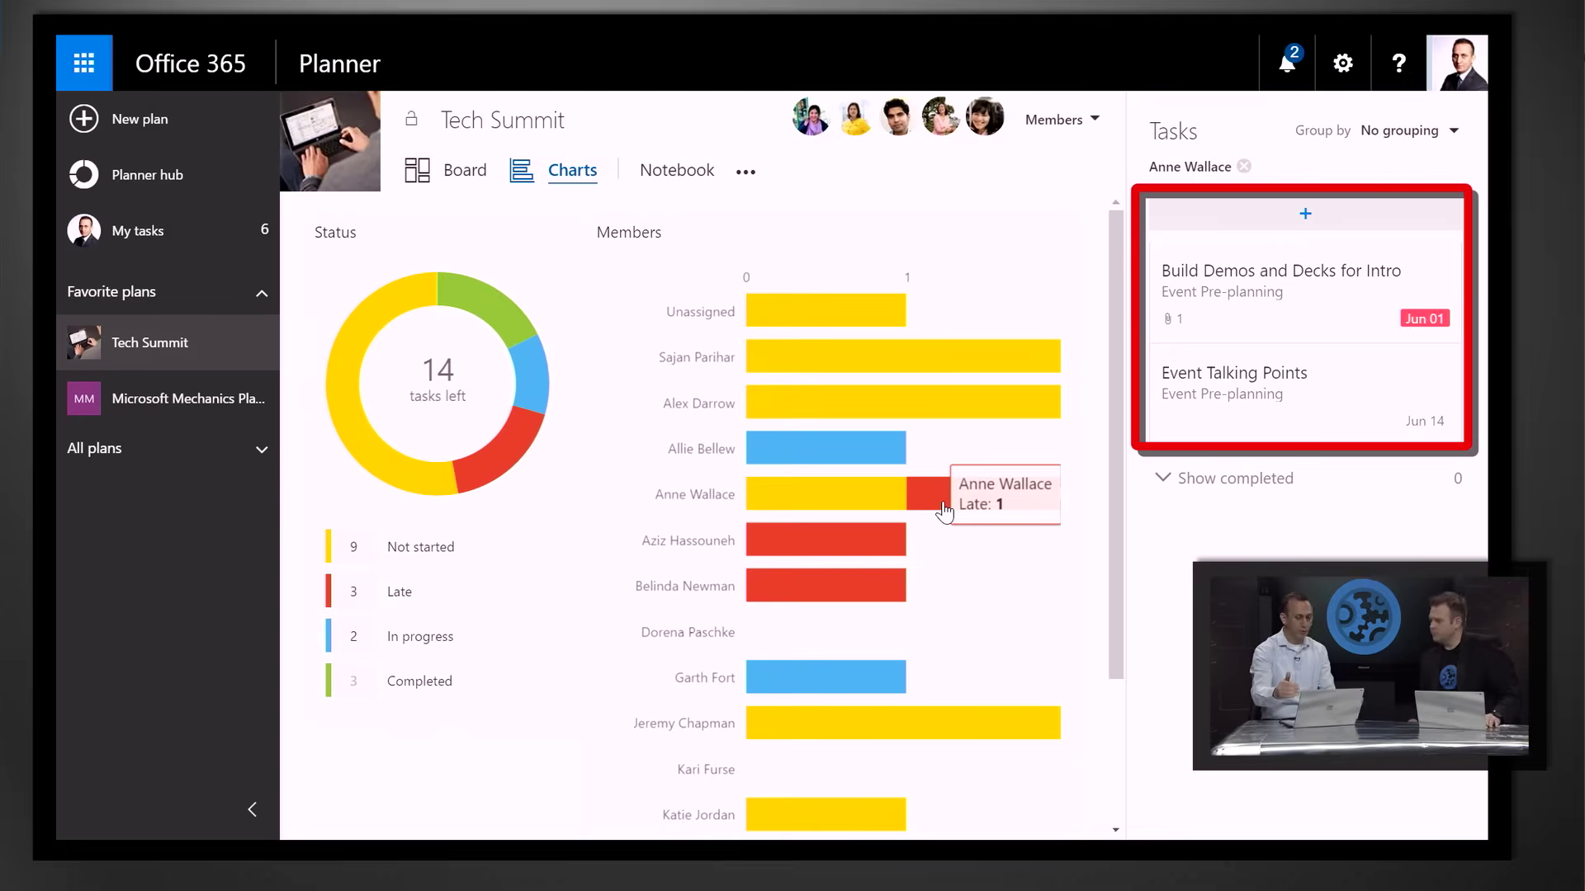
mouse_move(1261, 303)
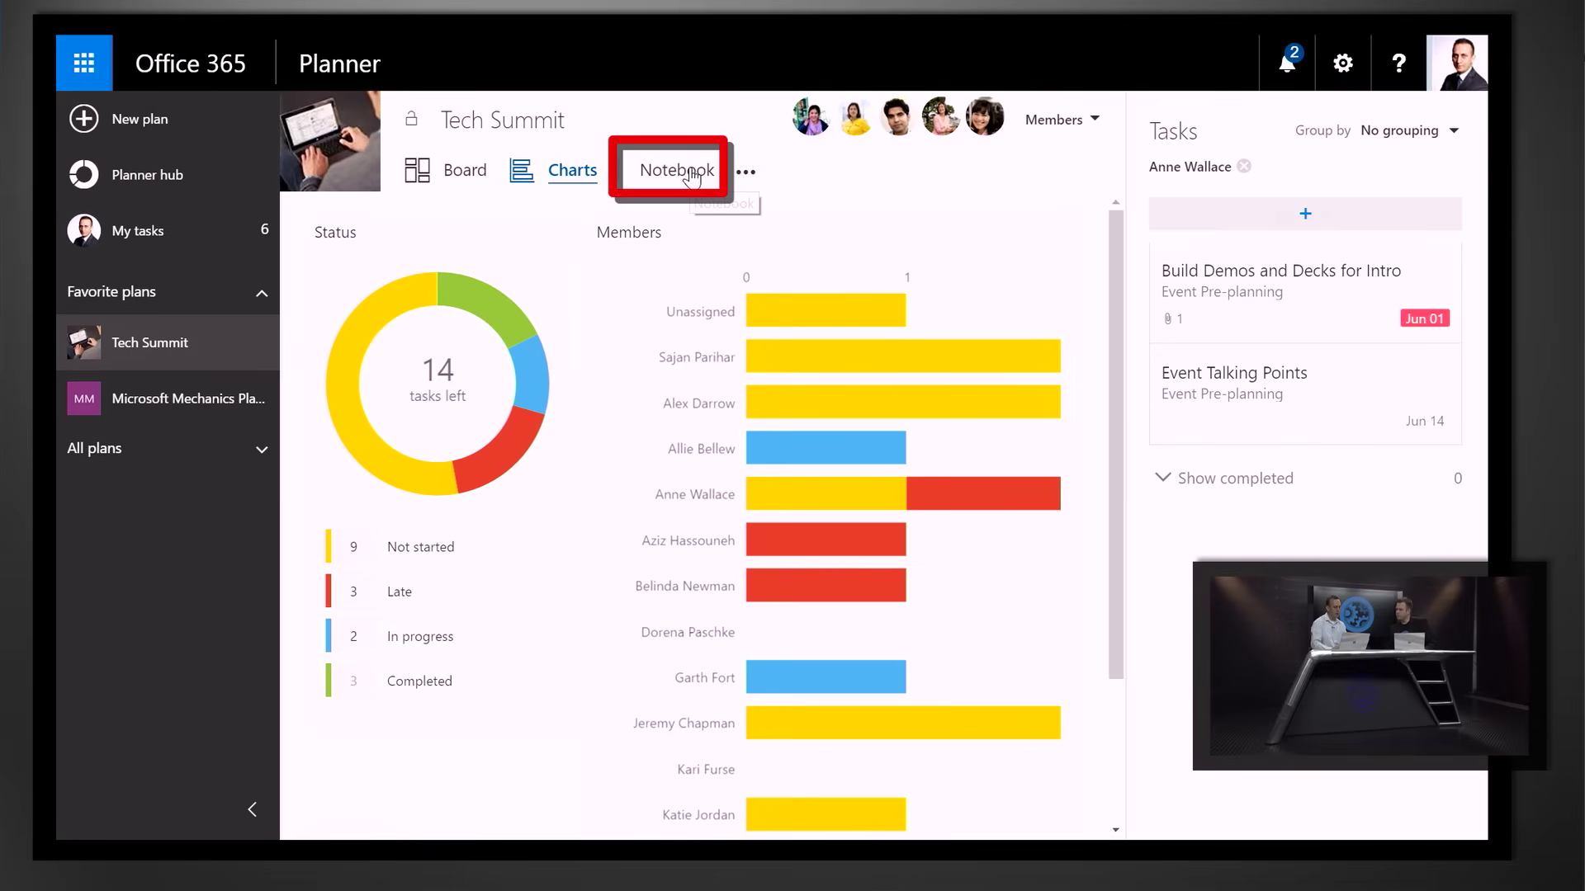
Open the Tech Summit group's Conversations from the menu beside Notebook
left_click(744, 173)
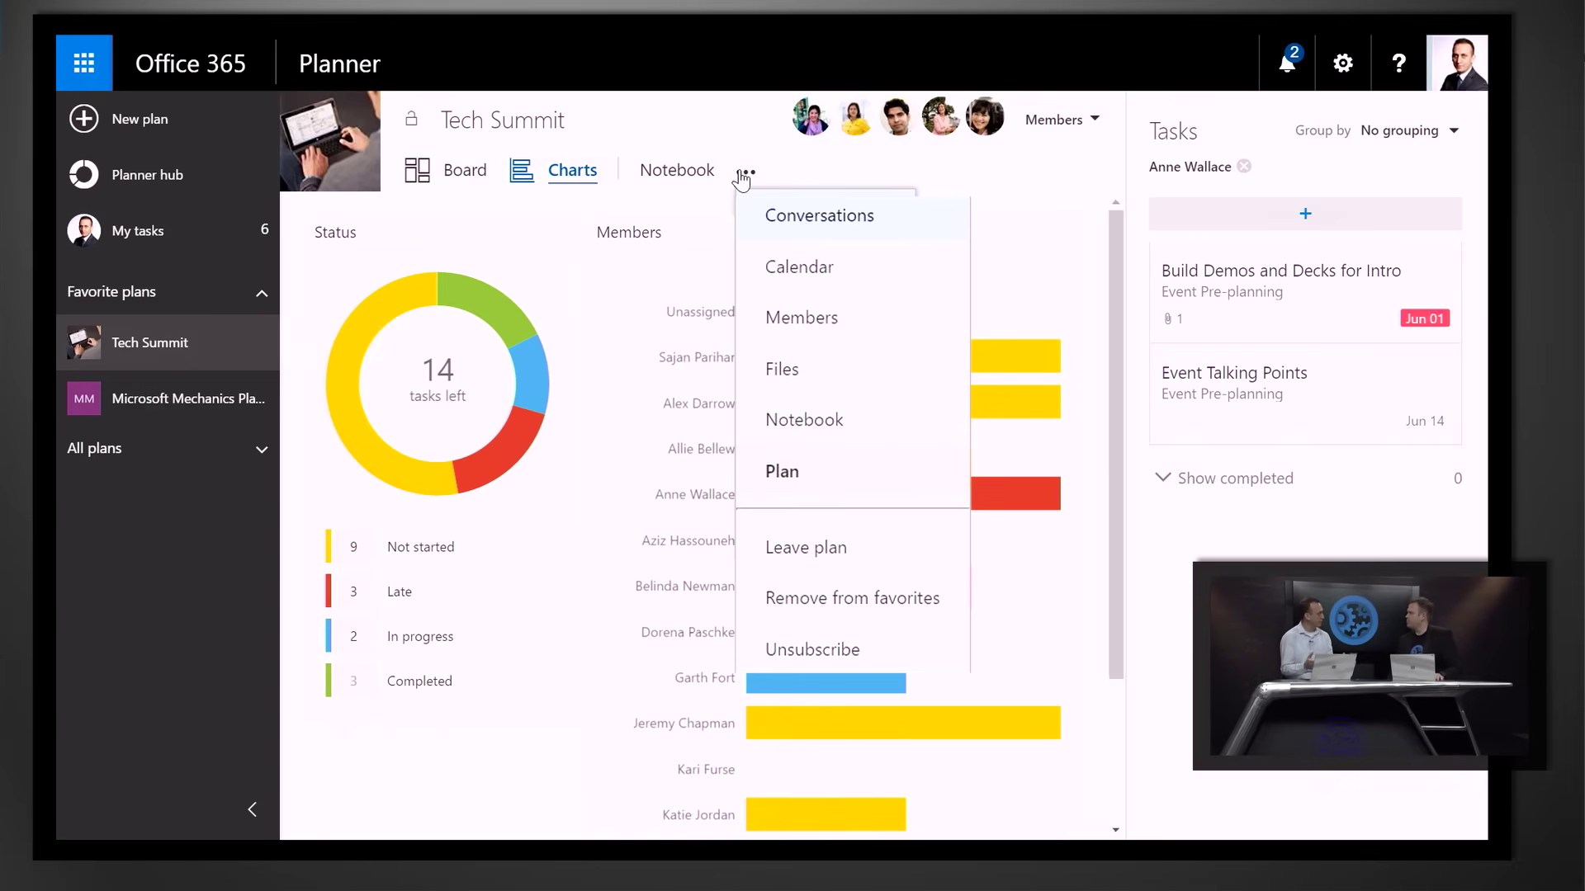
left_click(803, 218)
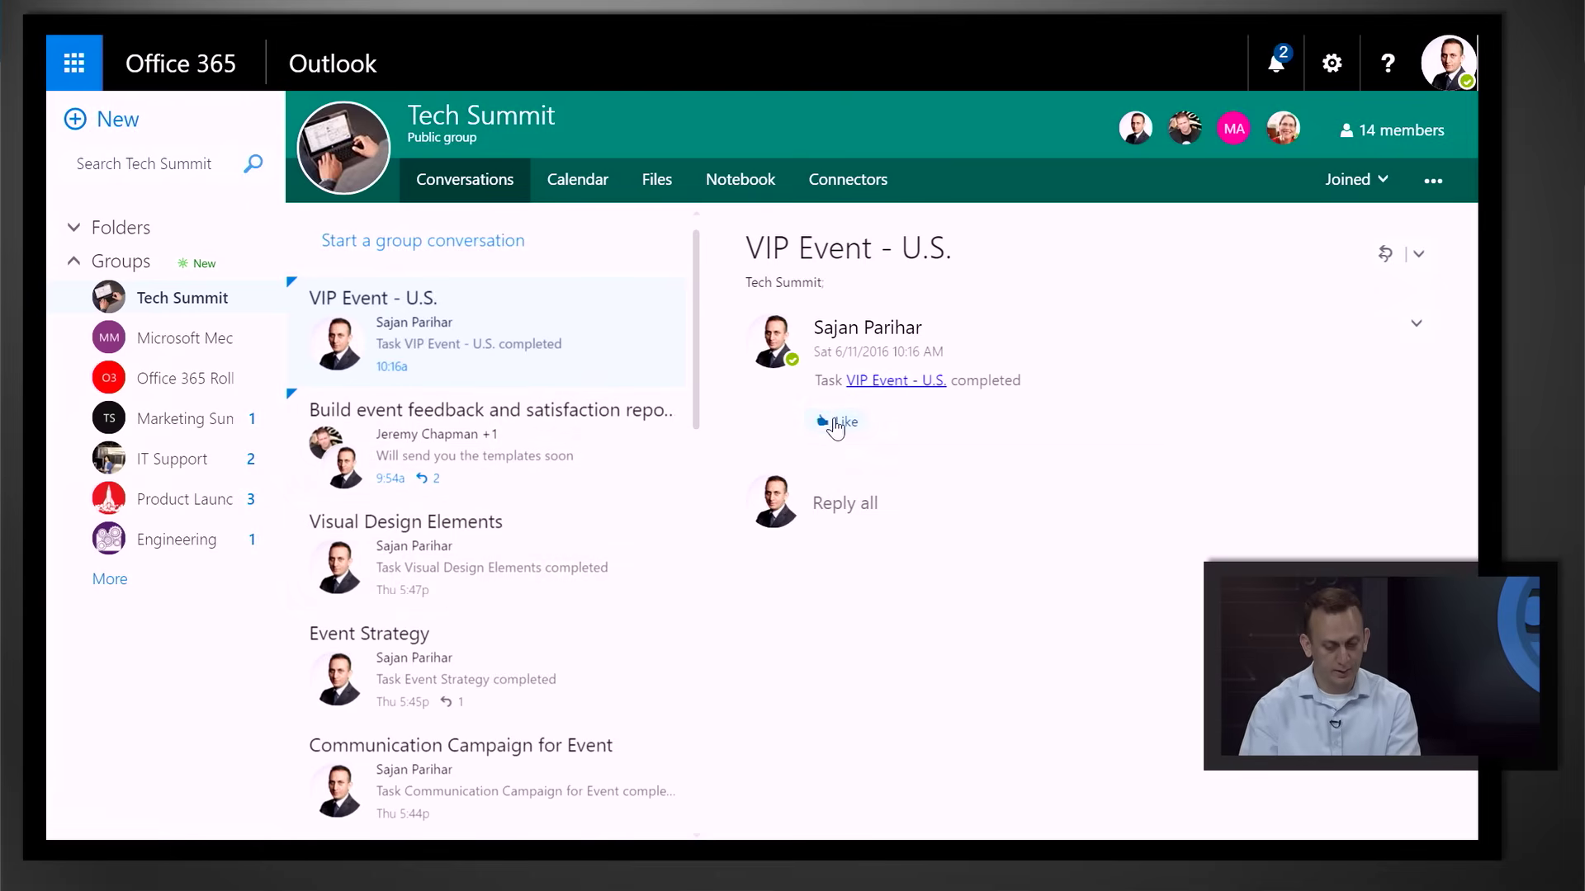
Reply all to the Build event feedback and satisfaction reports thread with 'Pls send it soon'
left_click(481, 459)
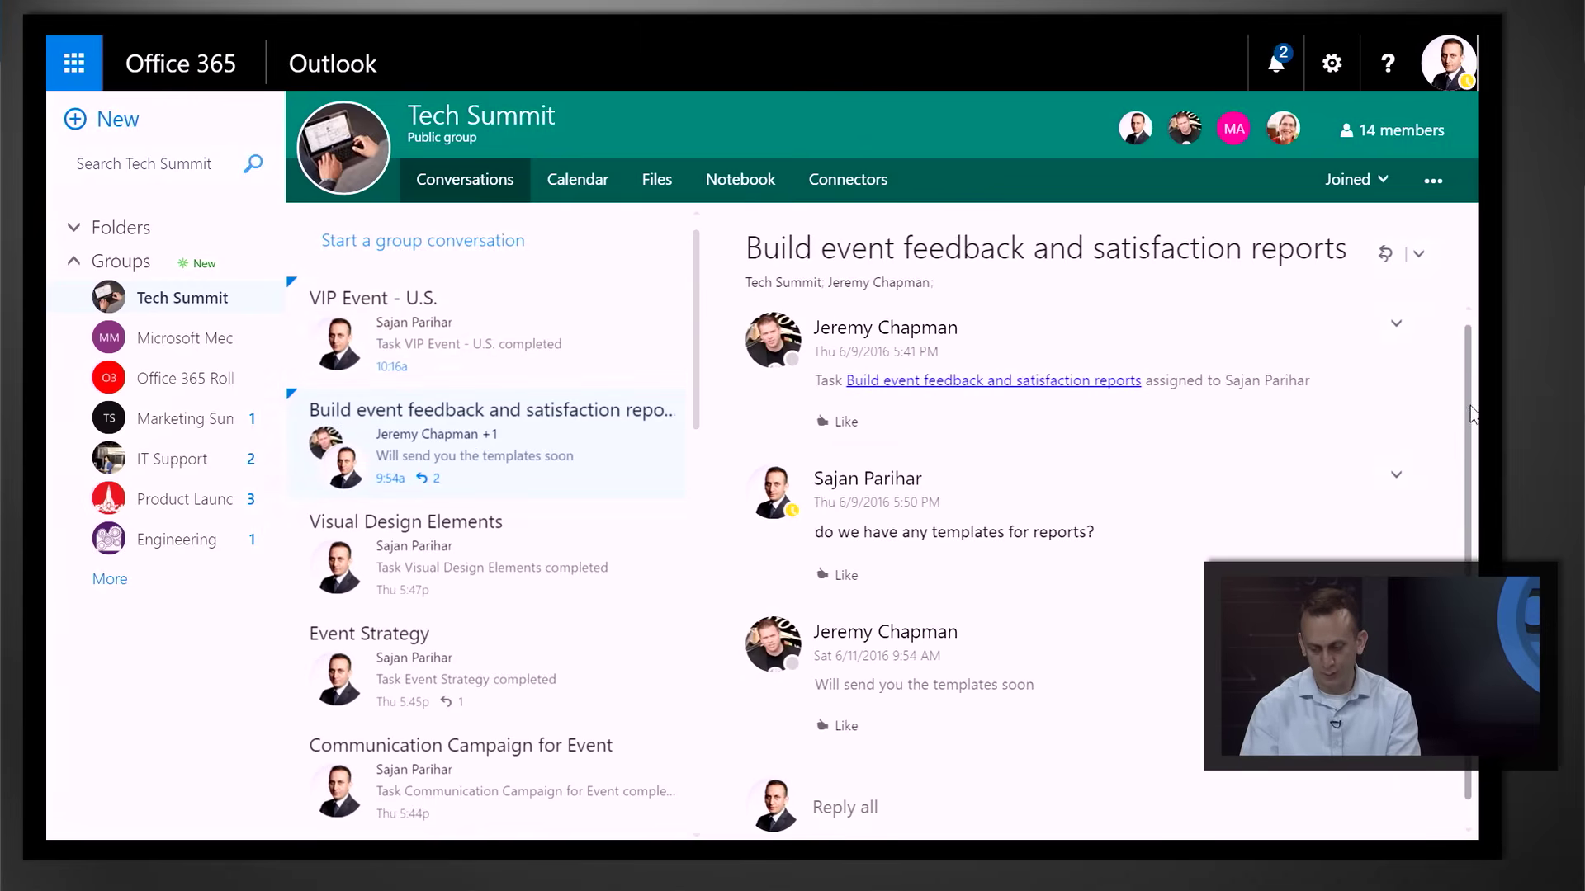
scroll(1474, 478, "down", 1)
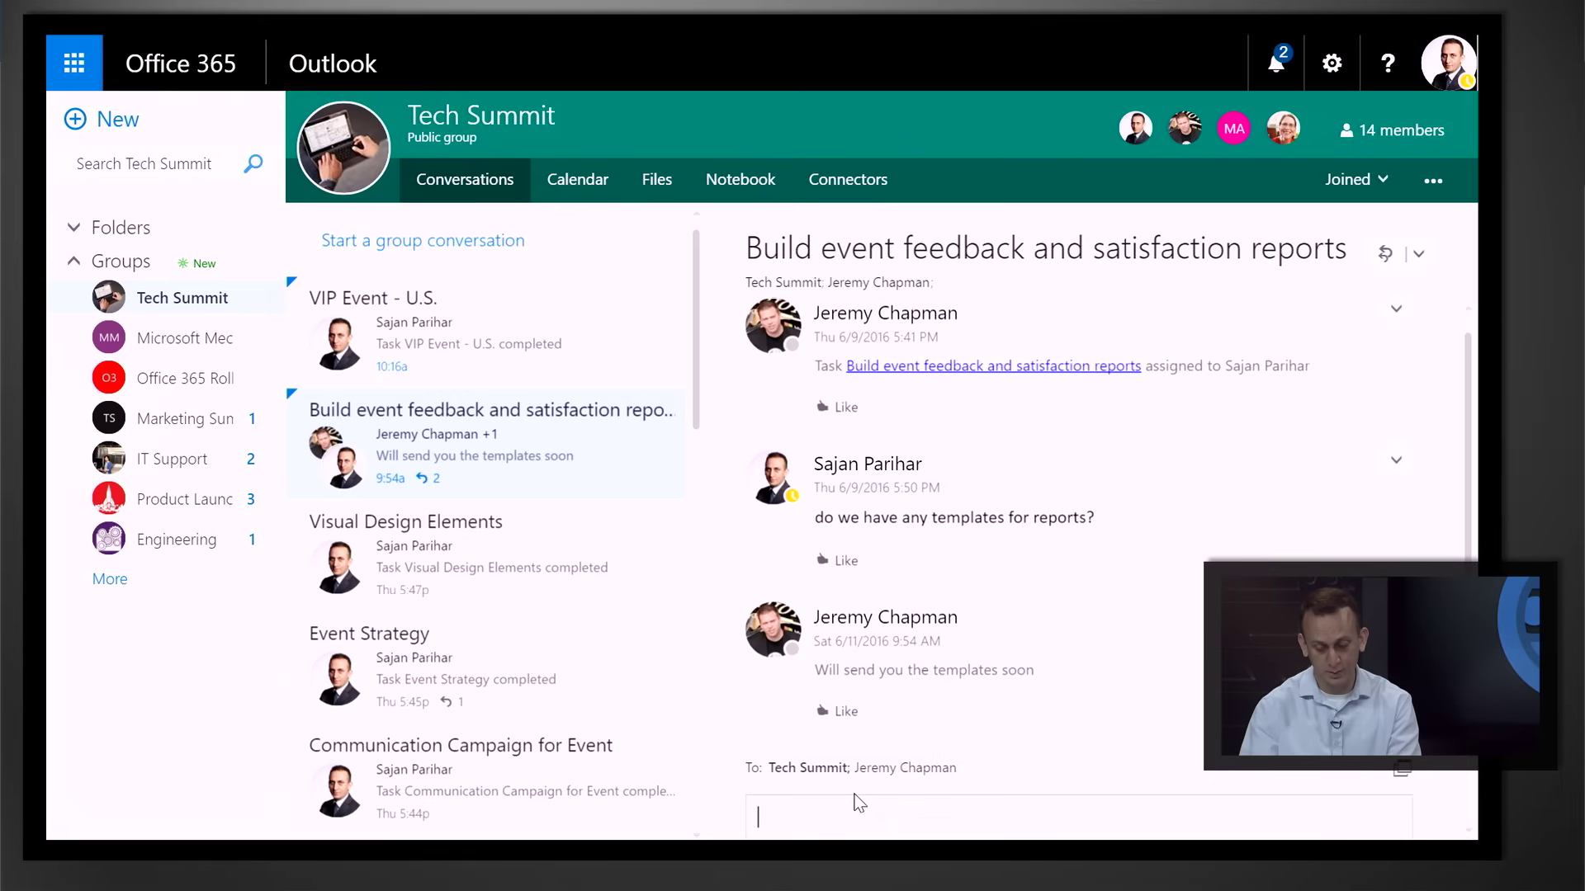
left_click(807, 820)
type("Pls send it soon")
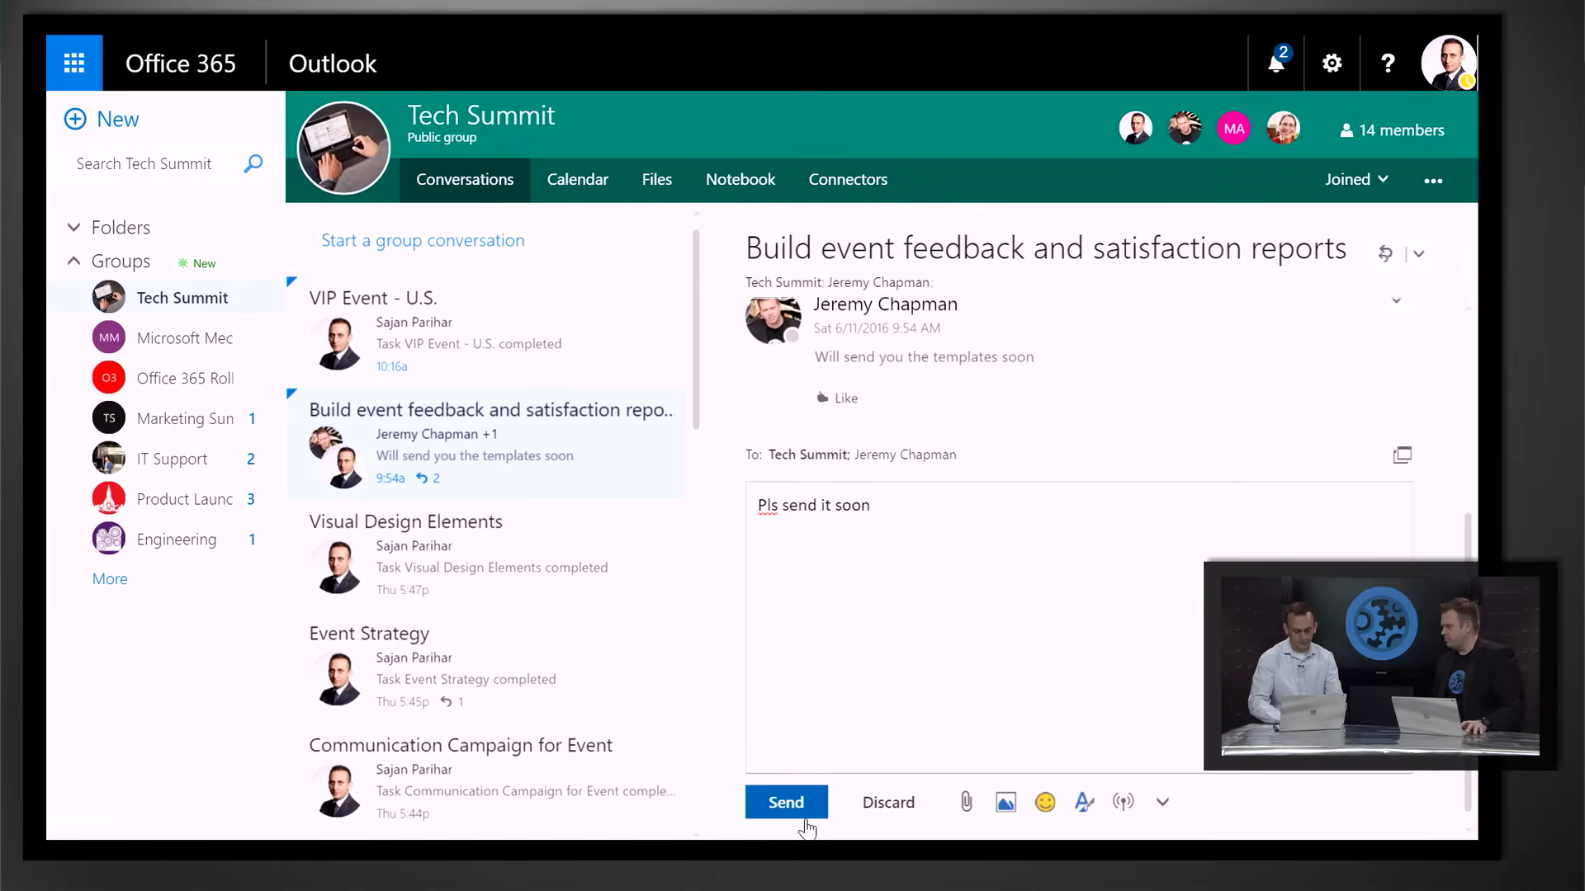
left_click(786, 801)
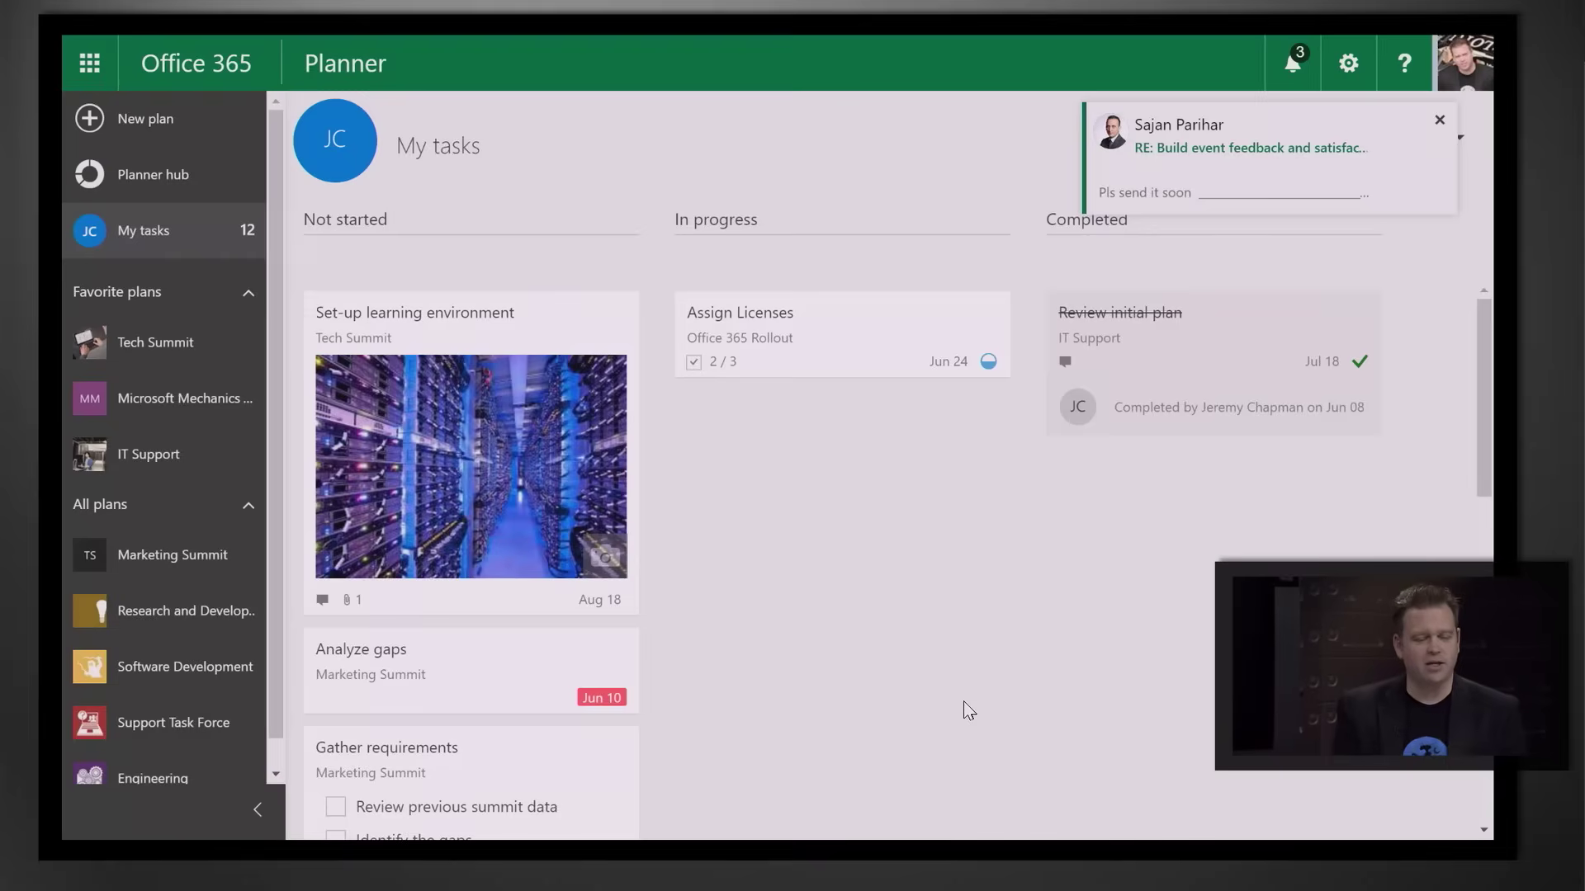
Return to the Planner hub and open the Tech Summit plan's board
left_click(150, 176)
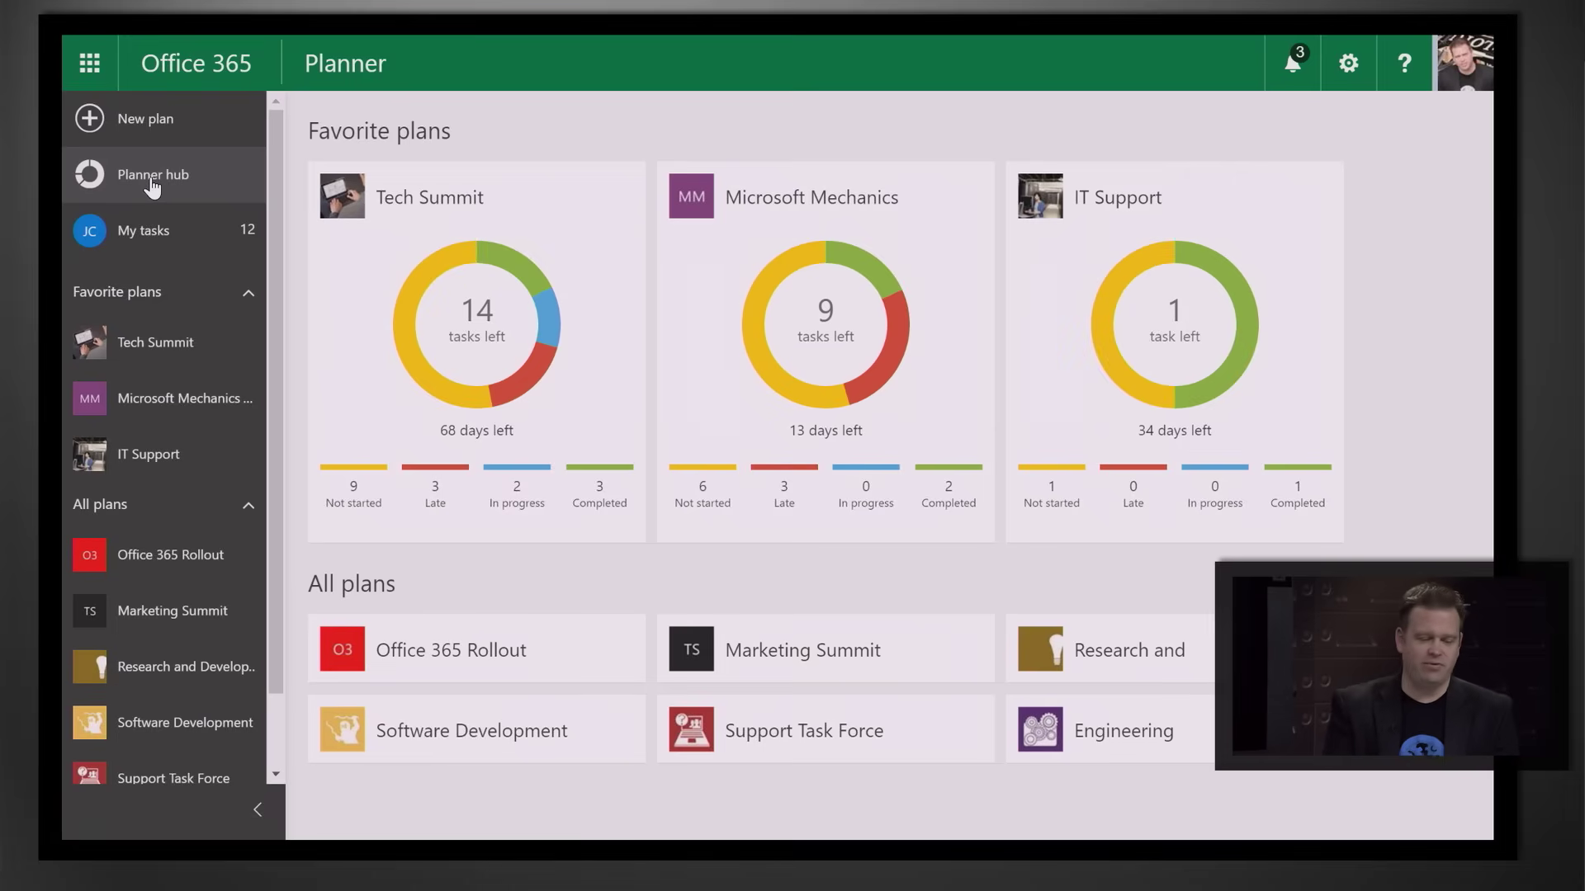
left_click(466, 339)
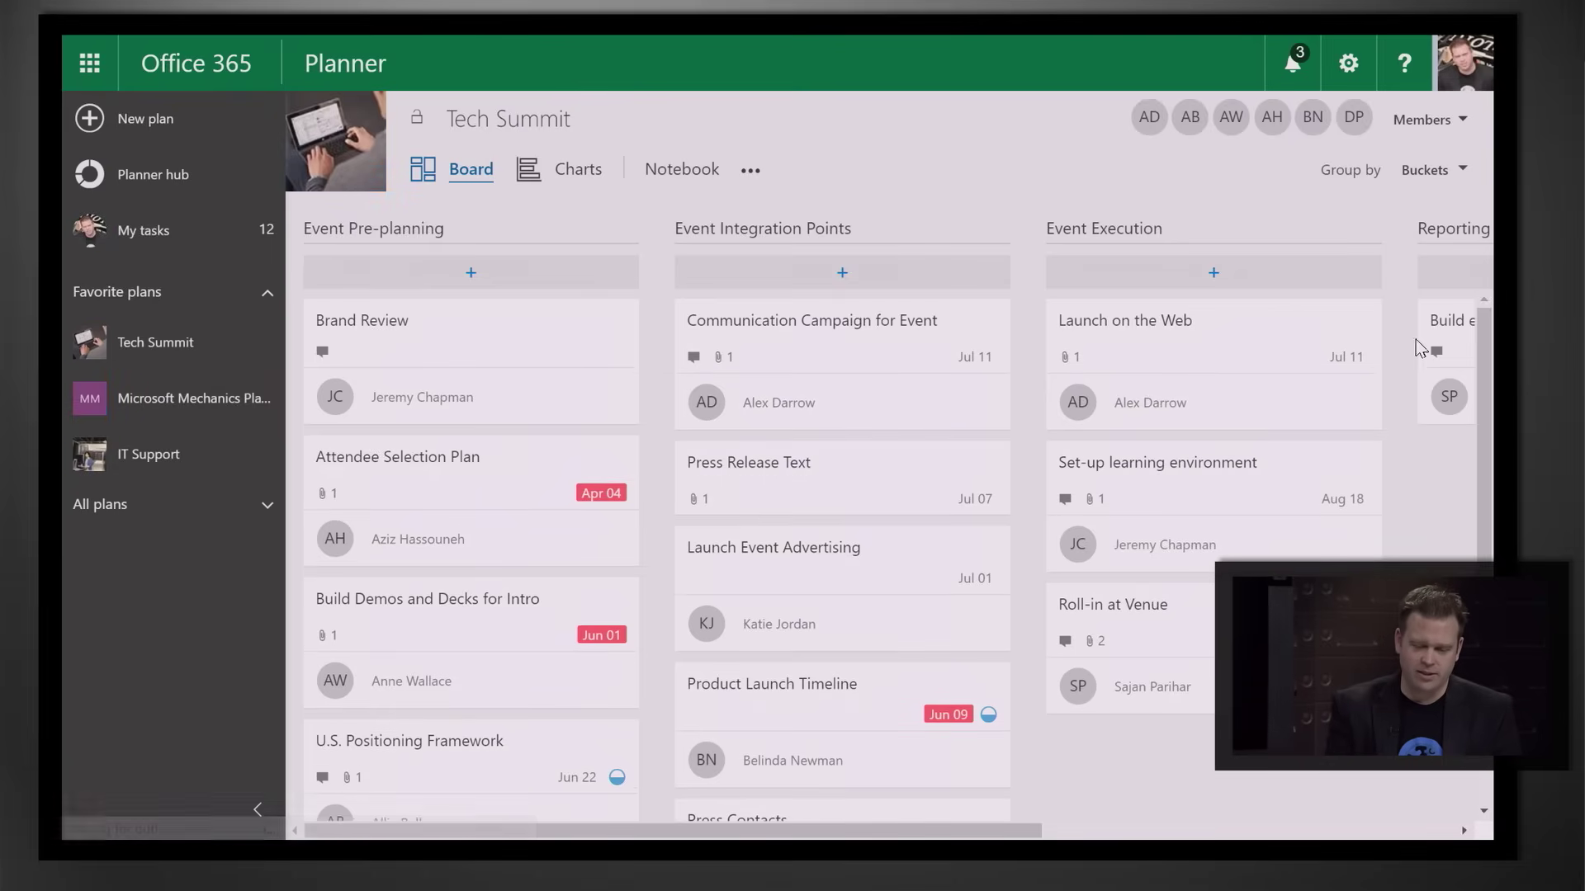
Read the Build event feedback task's comments, then open the Office 365 app launcher
left_click(1452, 320)
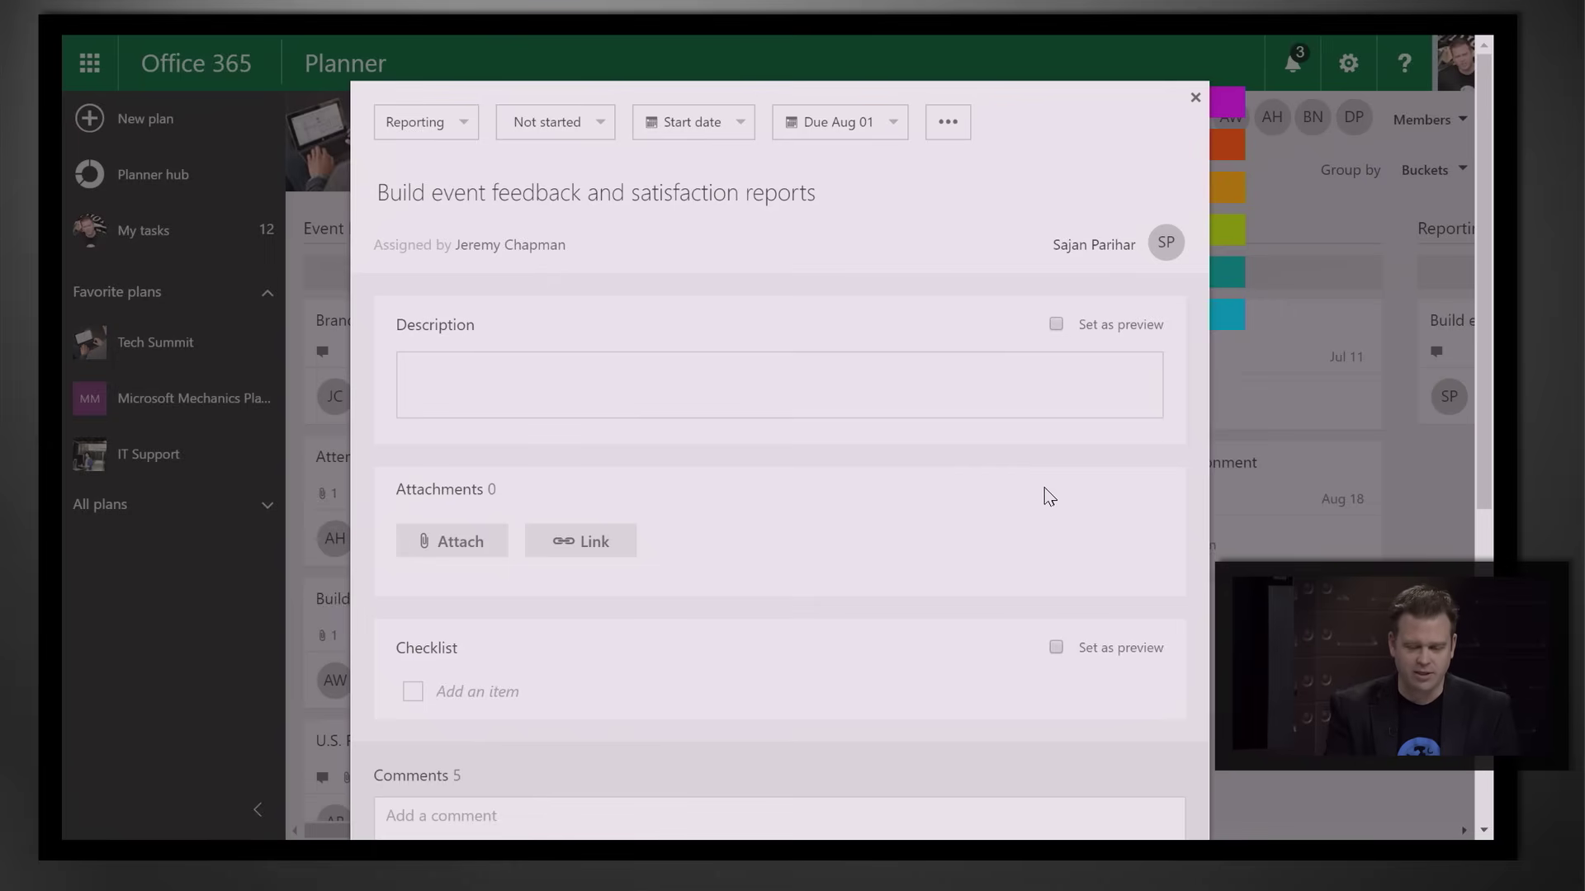
left_click_drag(1486, 258, 1485, 572)
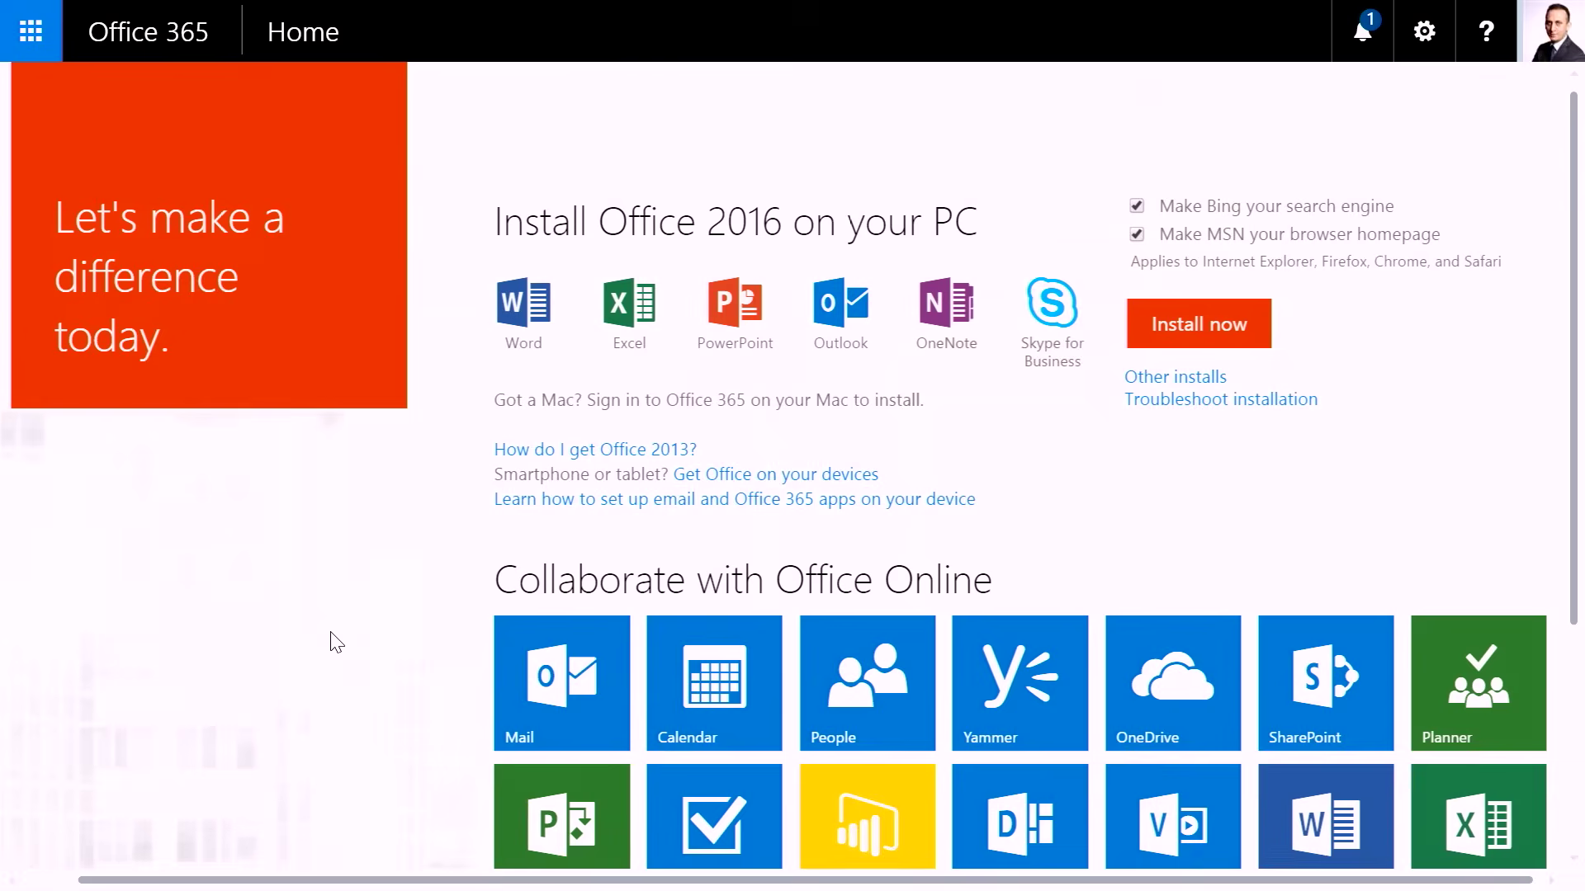
left_click(31, 31)
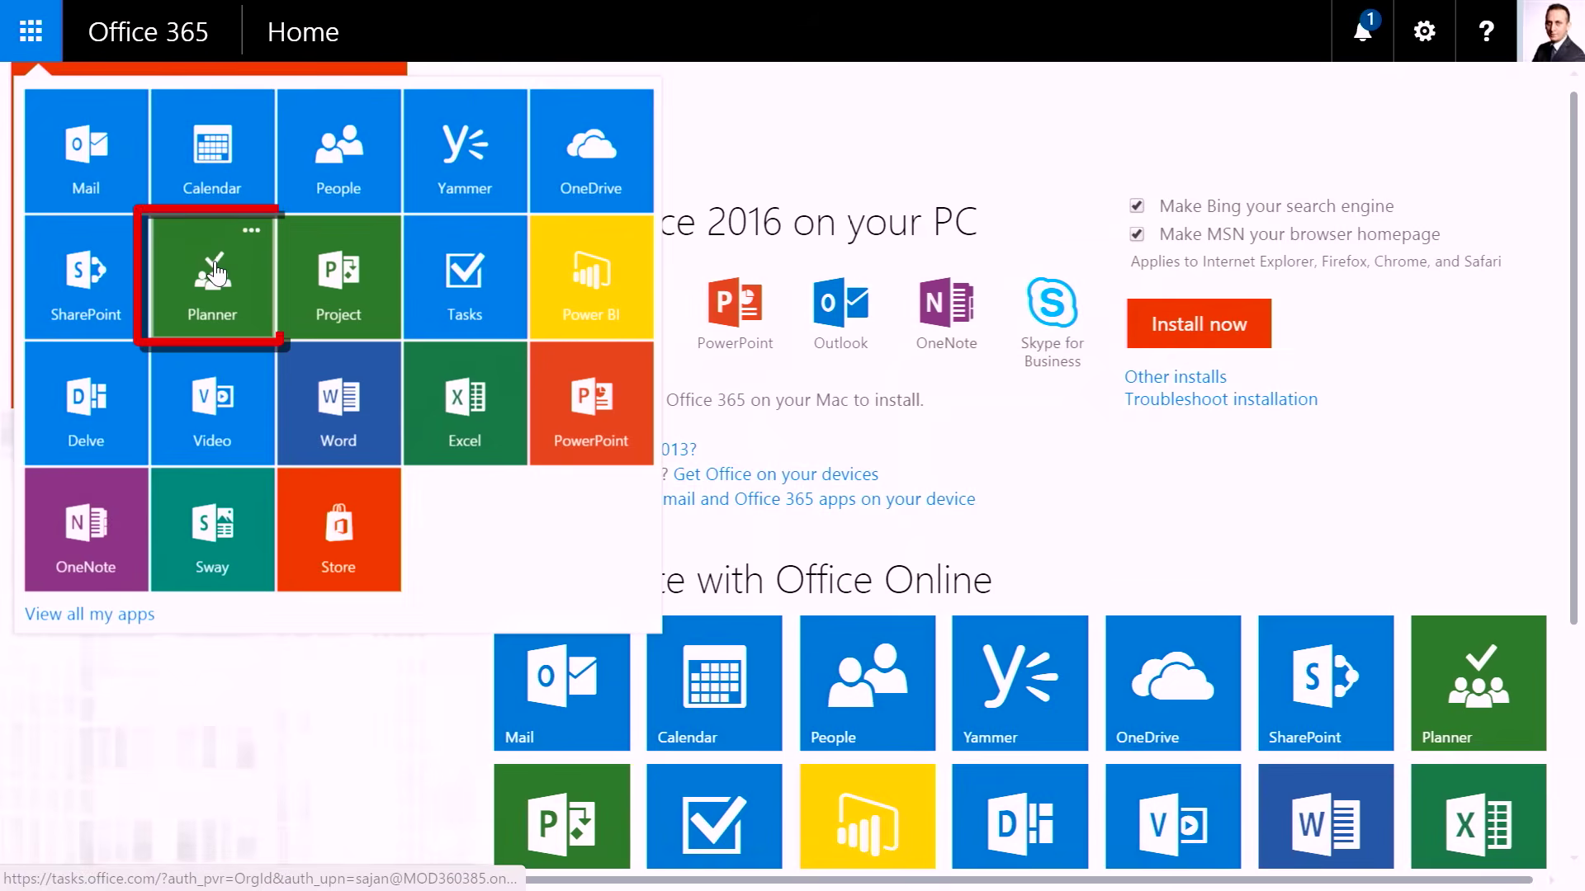